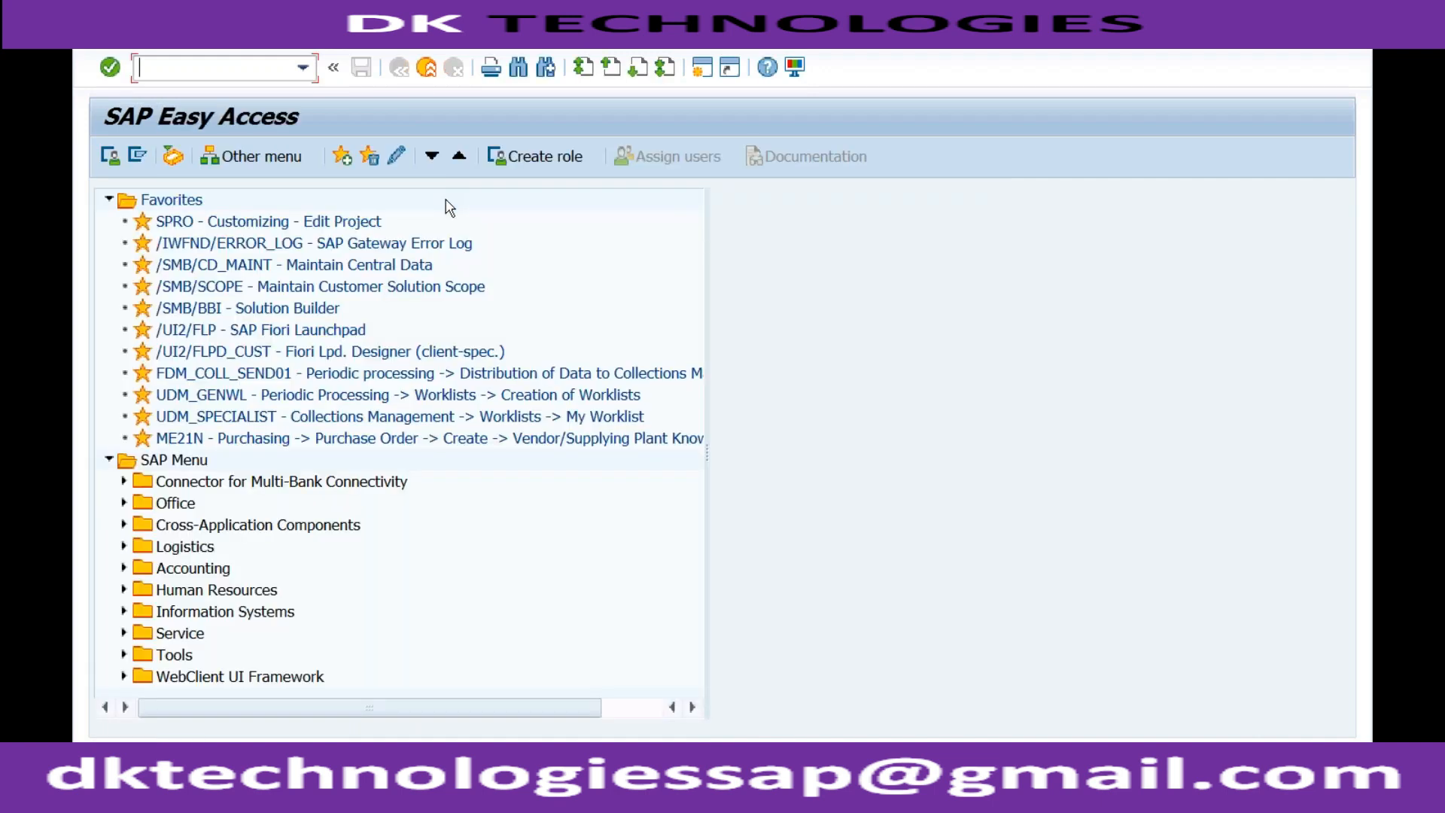
Display material ALCOHOL with transaction MM03 for plant RC01 and storage location S001.
type("mm03")
key("Return")
key("Down")
key("Return")
key("Return")
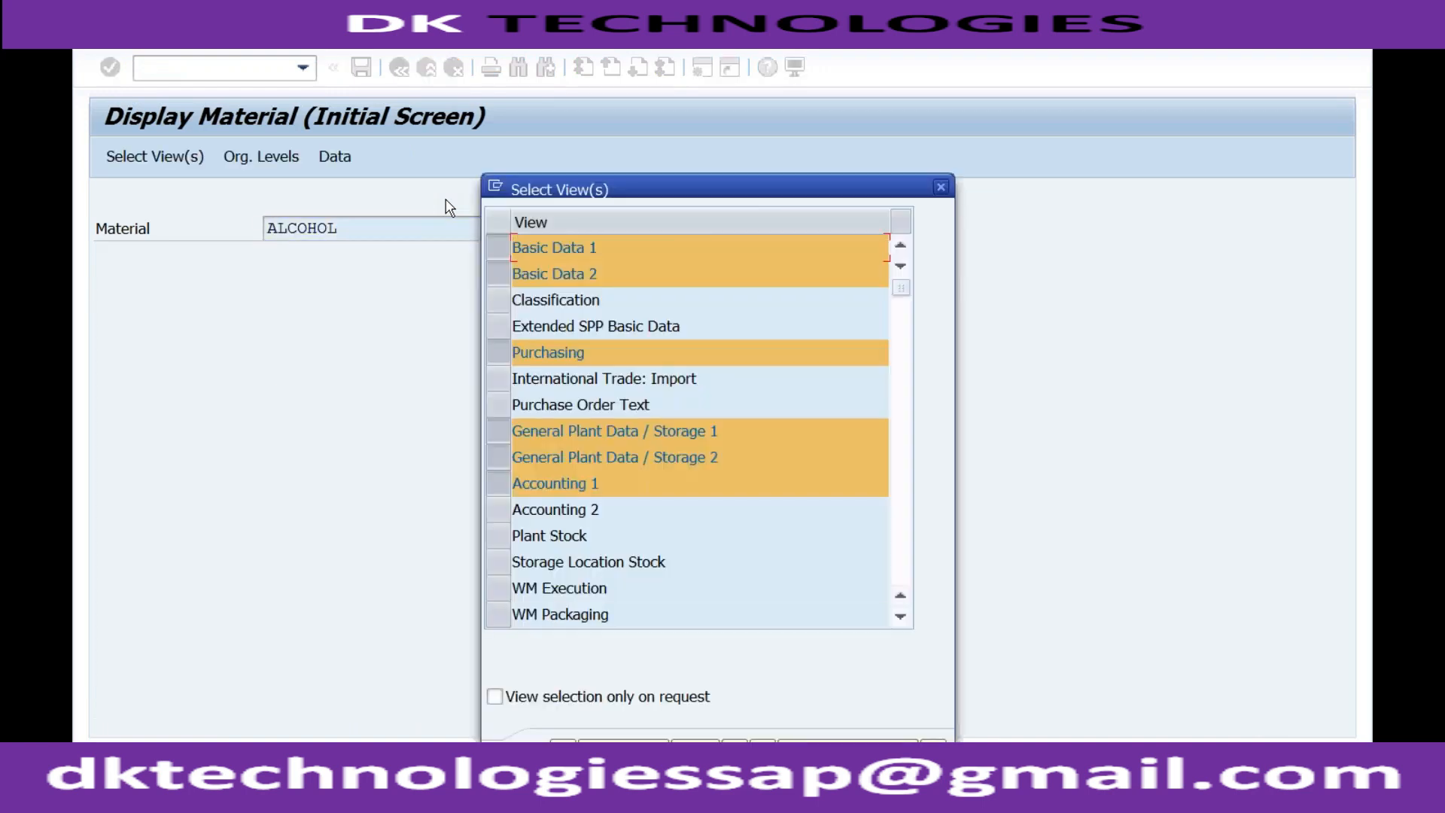
left_click(563, 751)
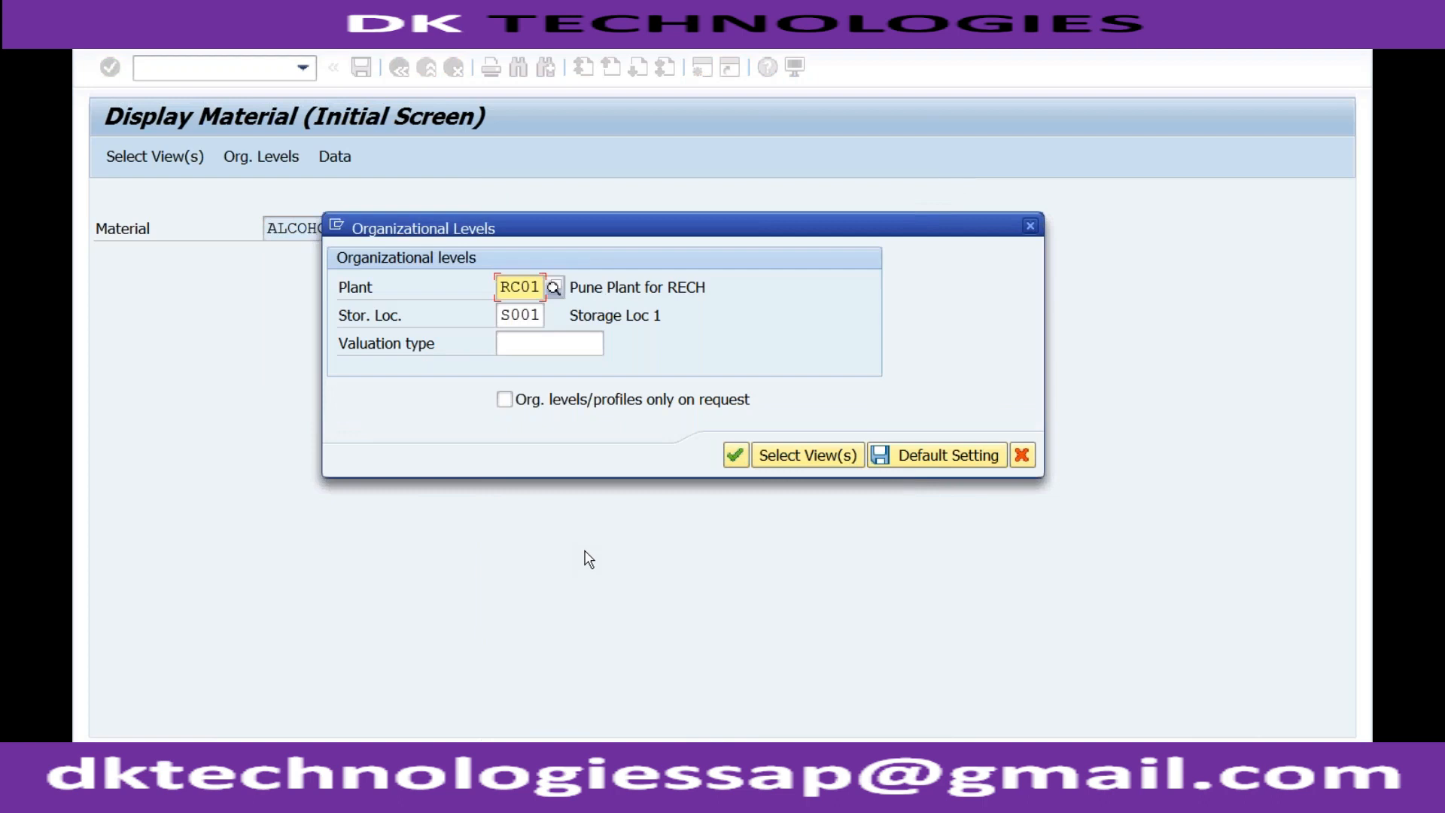
left_click(537, 315)
key("Return")
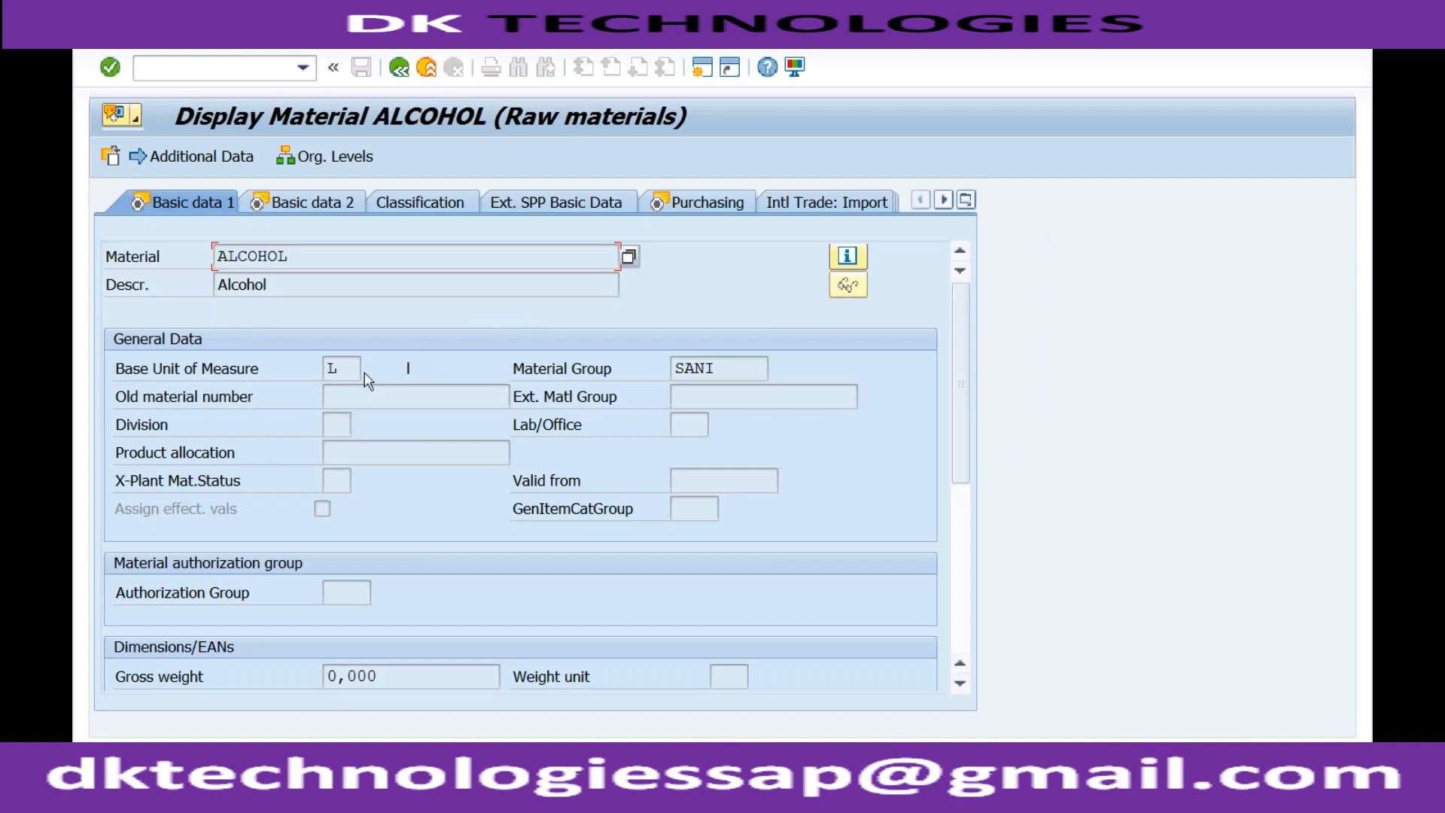
Examine the material code, description, base unit of measure and material group in ALCOHOL's basic data.
left_click(351, 368)
left_click(722, 371)
left_click(350, 263)
left_click(317, 285)
left_click(348, 373)
Start transaction MM01 and enter COLOR as the new material.
left_click(258, 76)
type("/nmm01")
key("Return")
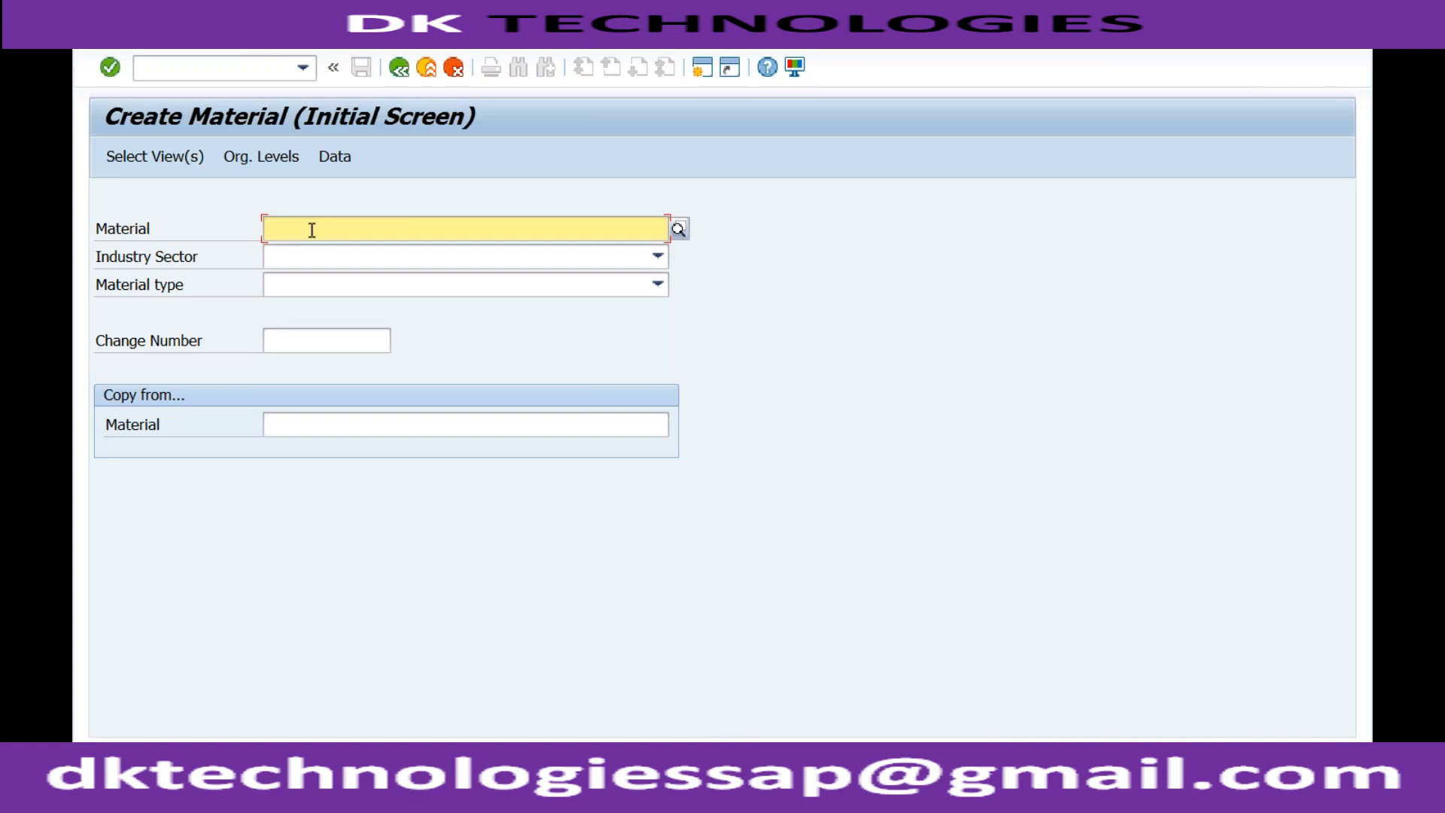
type("COLOR")
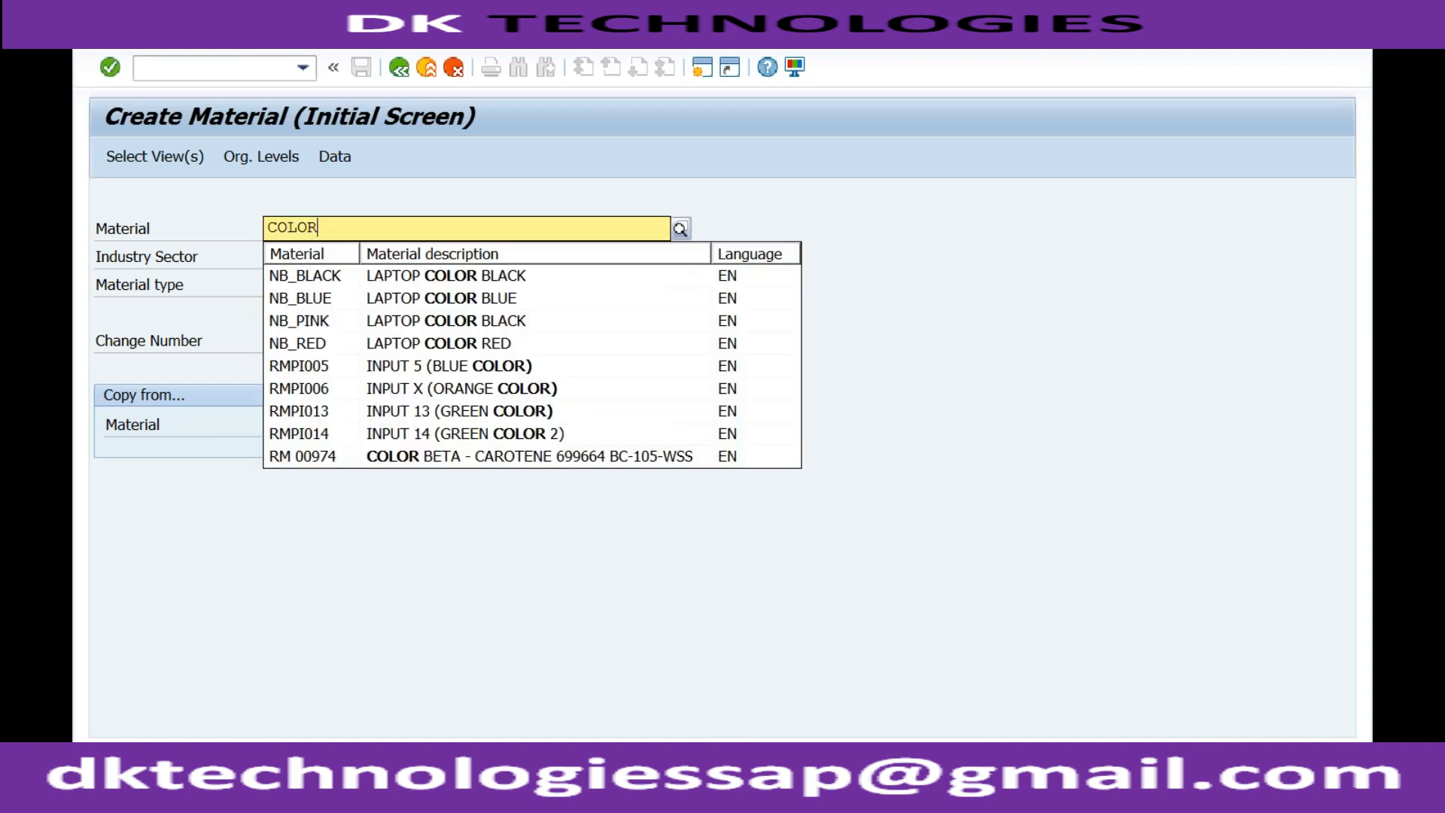
left_click(338, 204)
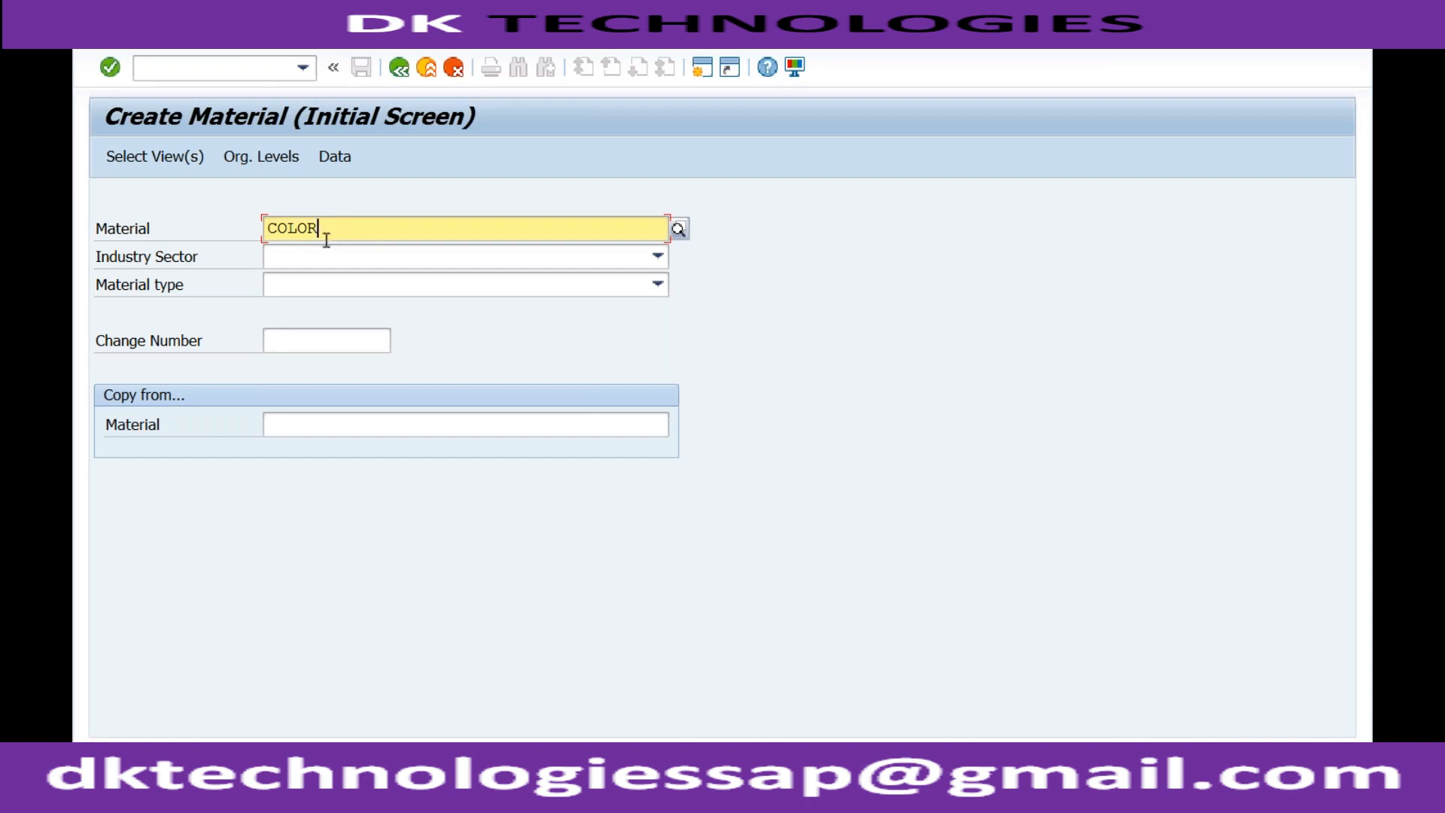
Set the material type to ROH Raw materials and the industry sector to C Chemical industry, and proceed to view selection.
left_click(295, 291)
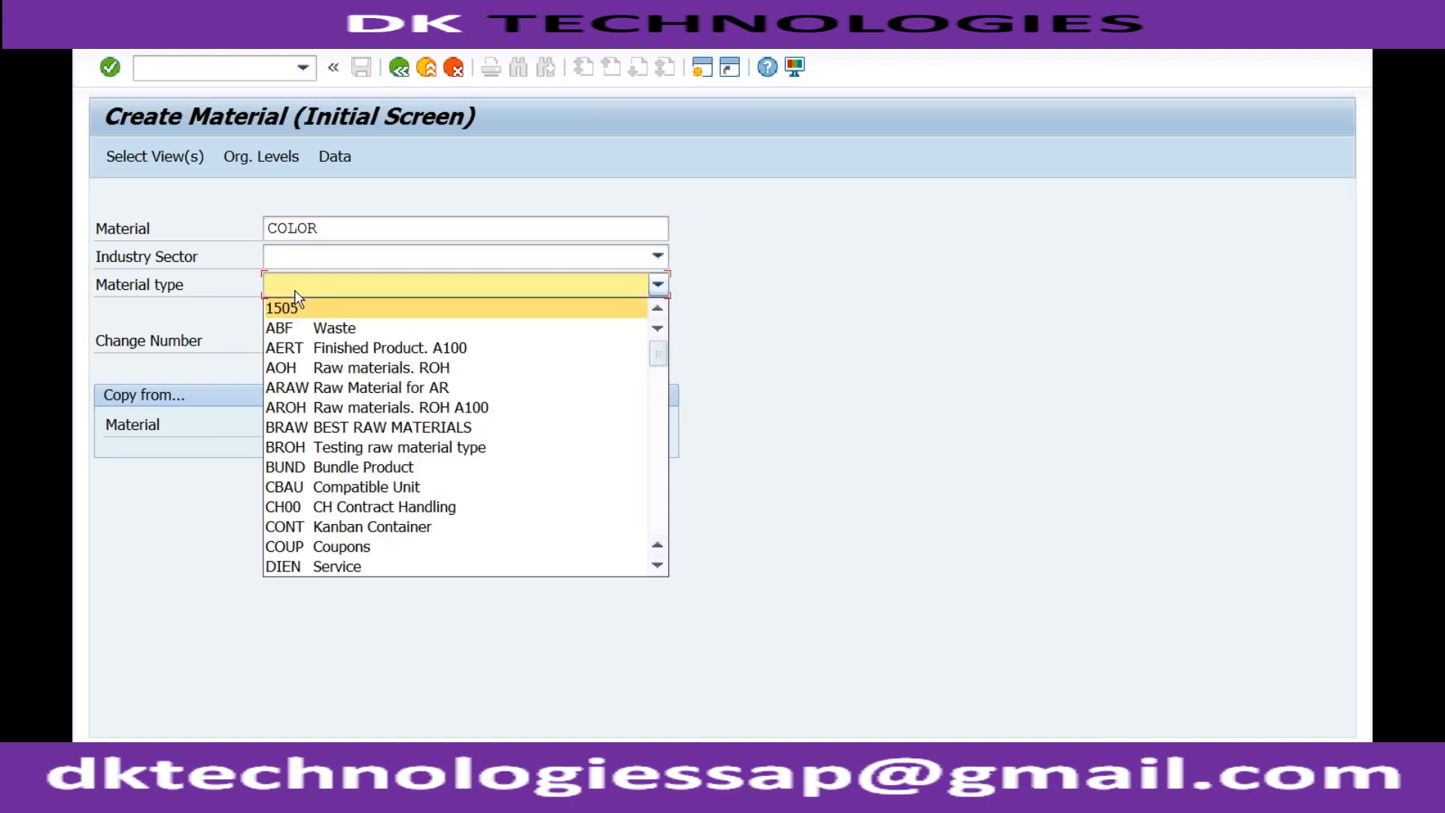
type("roh")
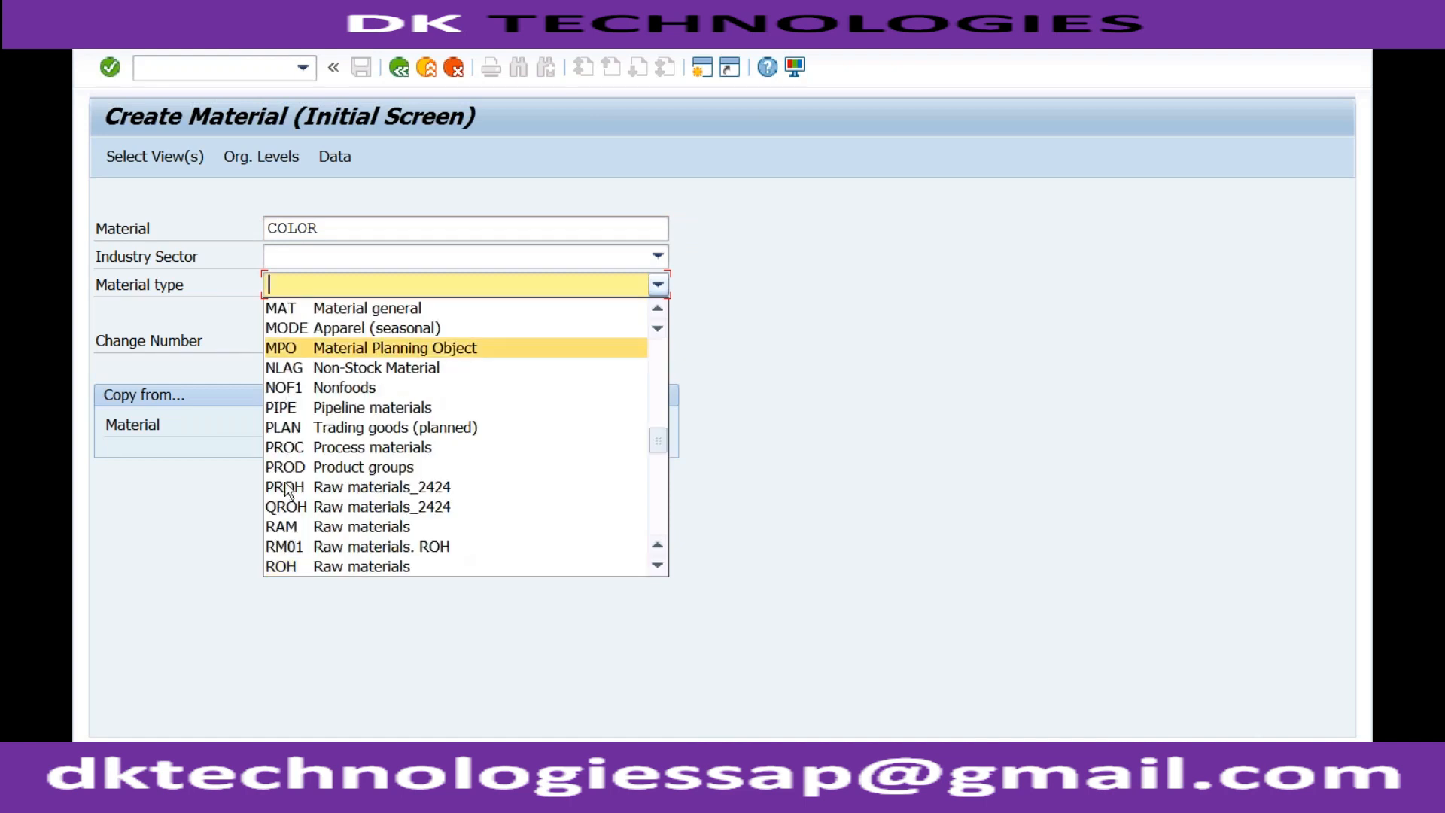
left_click(291, 568)
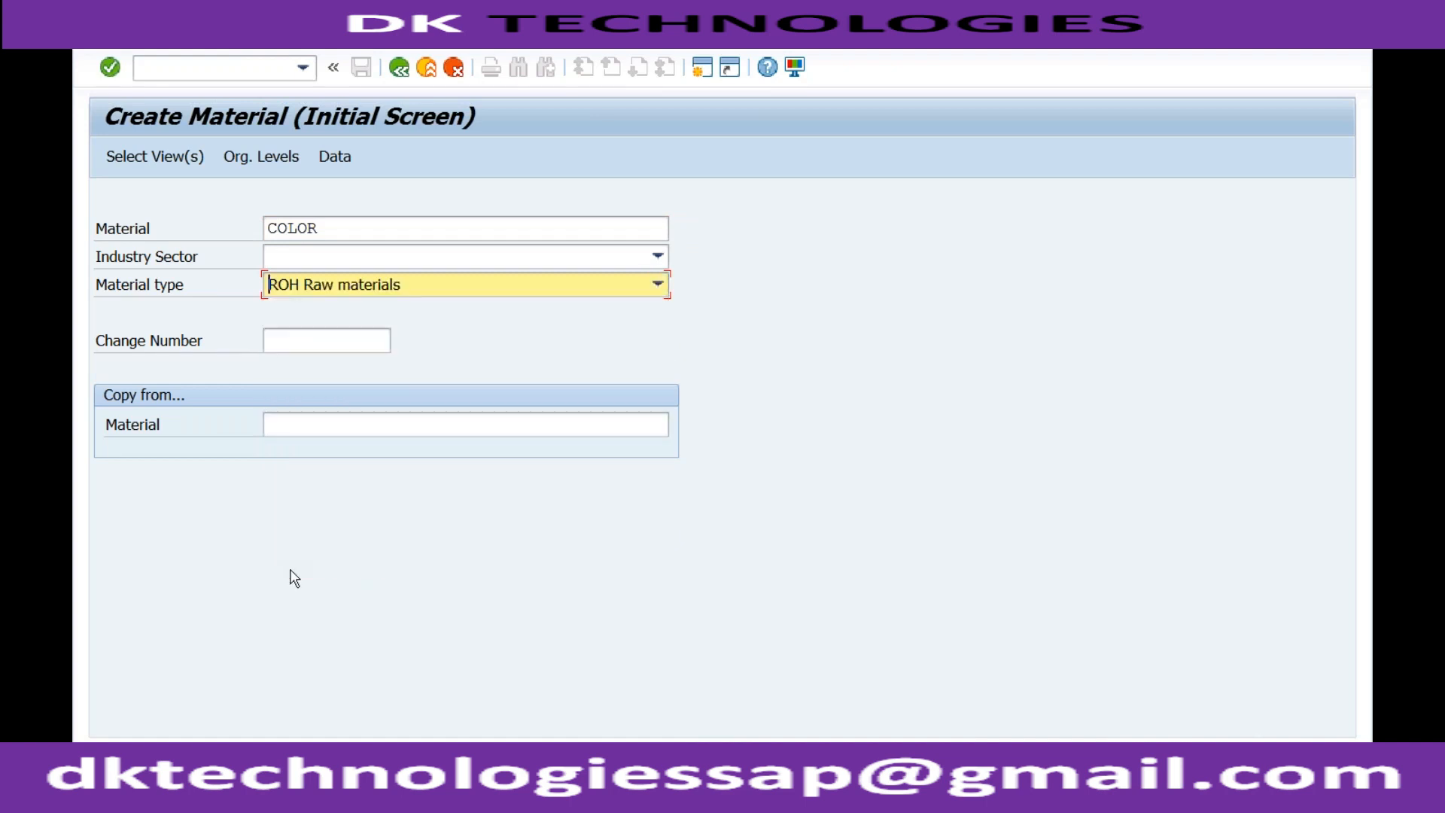
key("Return")
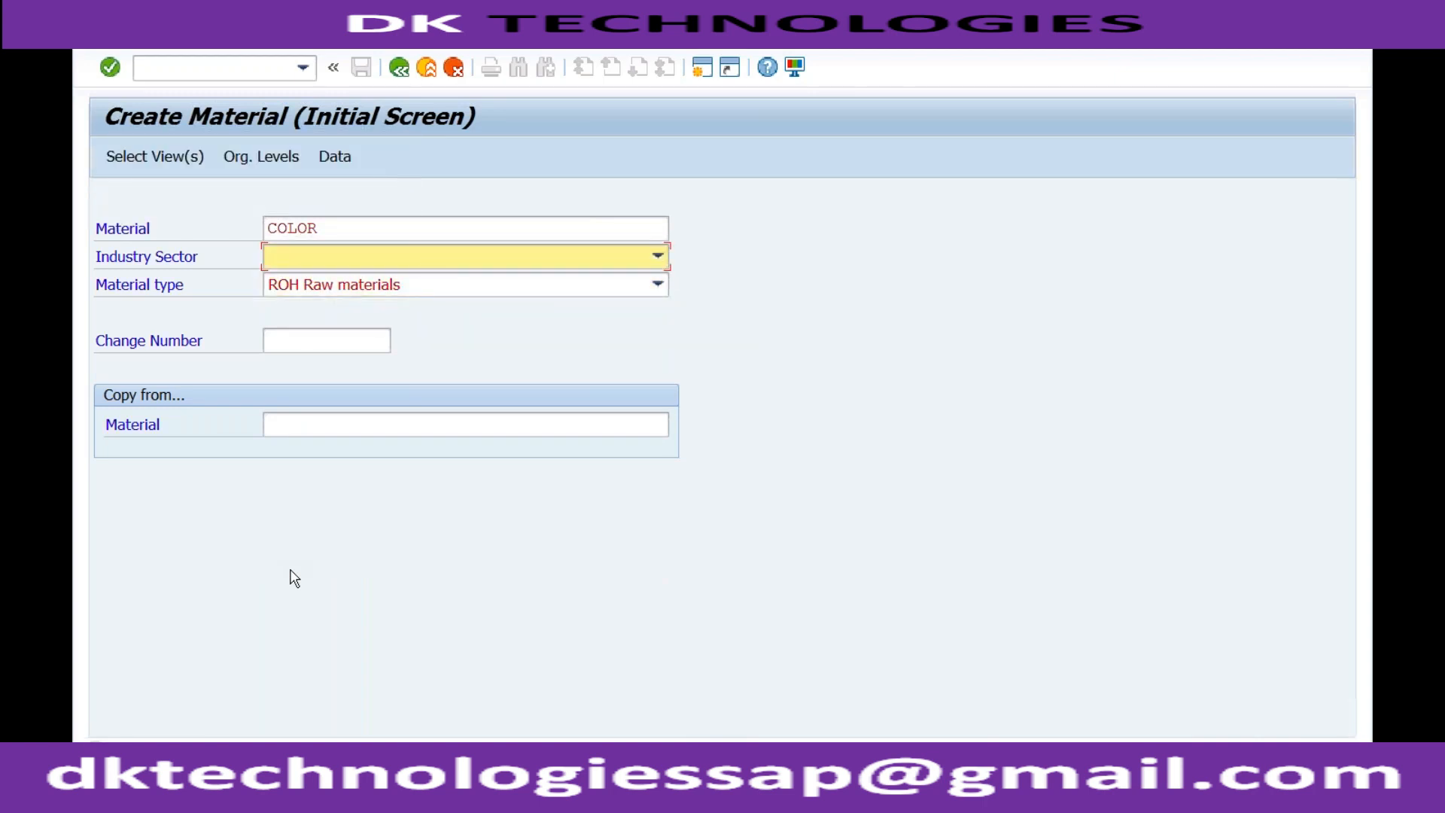
left_click(378, 263)
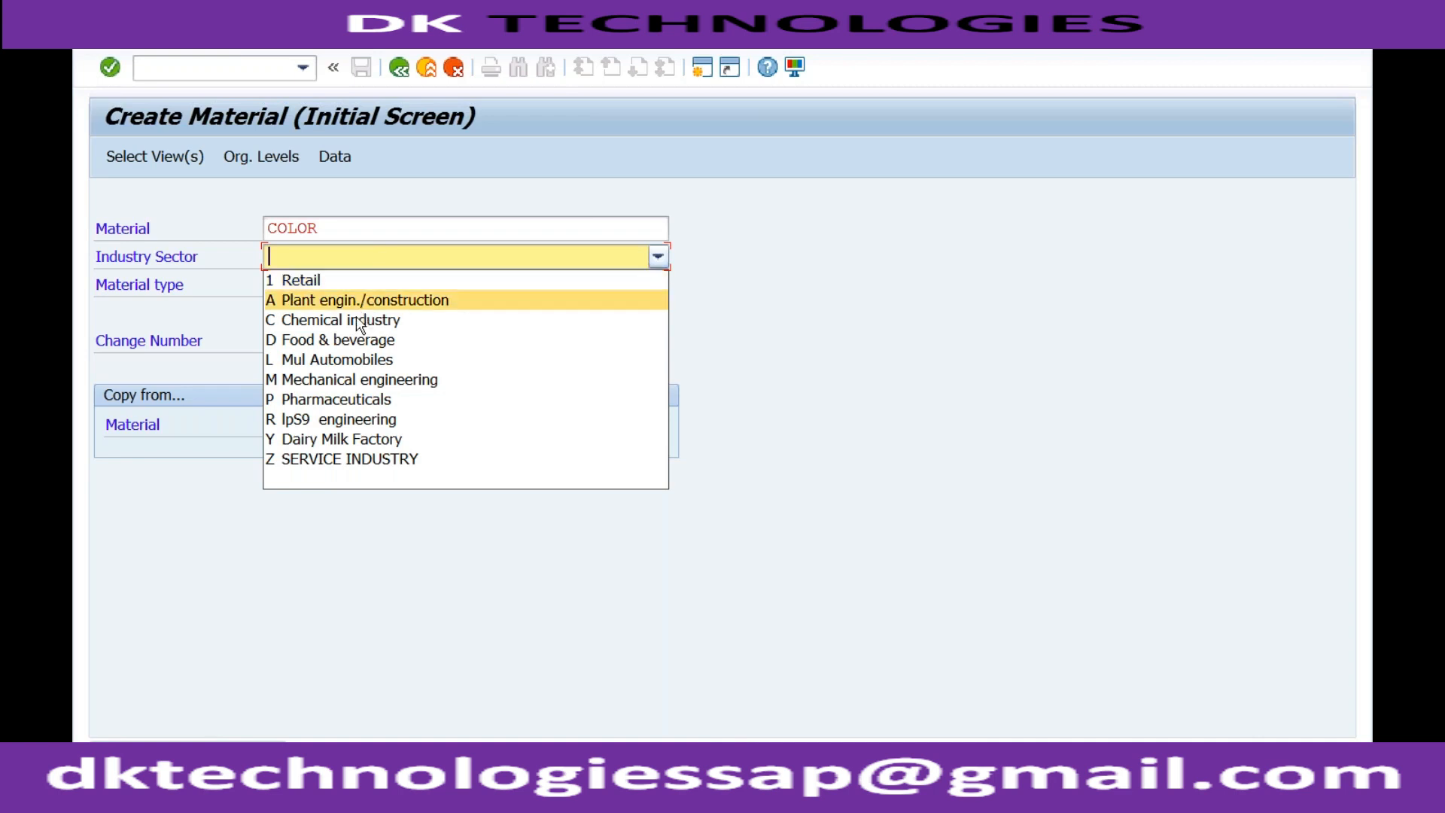
left_click(358, 320)
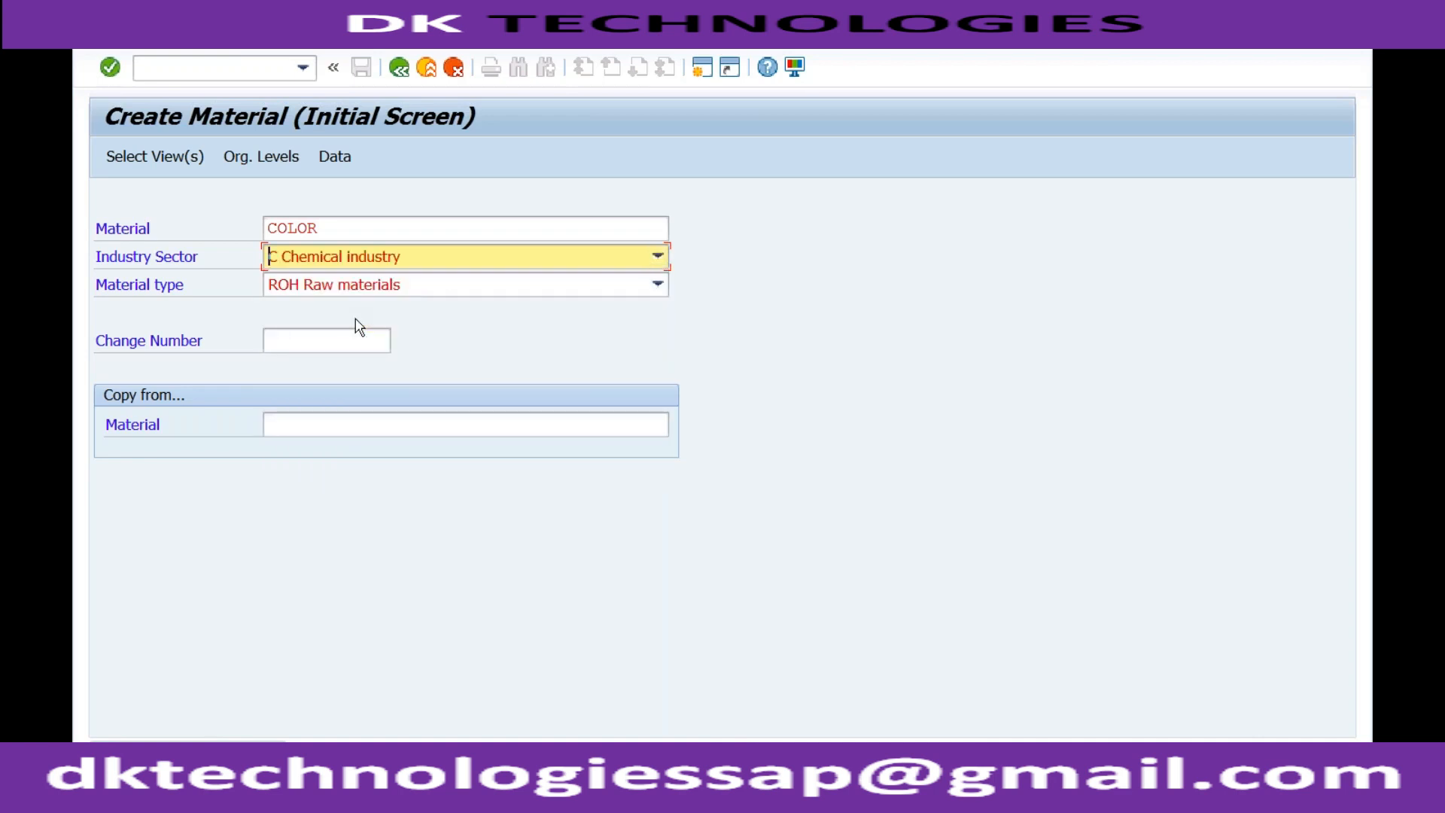
key("Return")
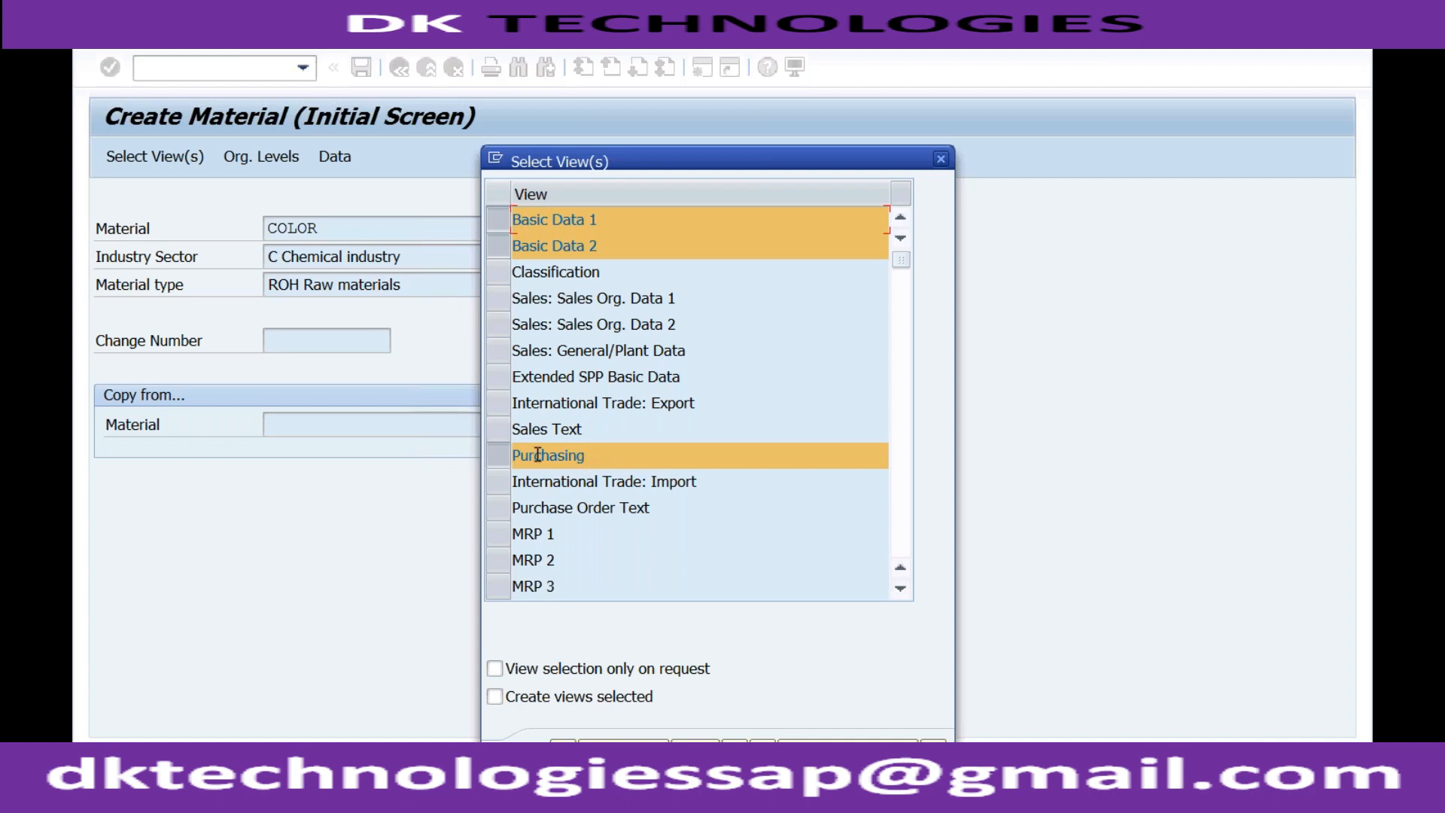
Accept the preselected material views and the organizational levels plant RC01 and storage location S001.
left_click(902, 409)
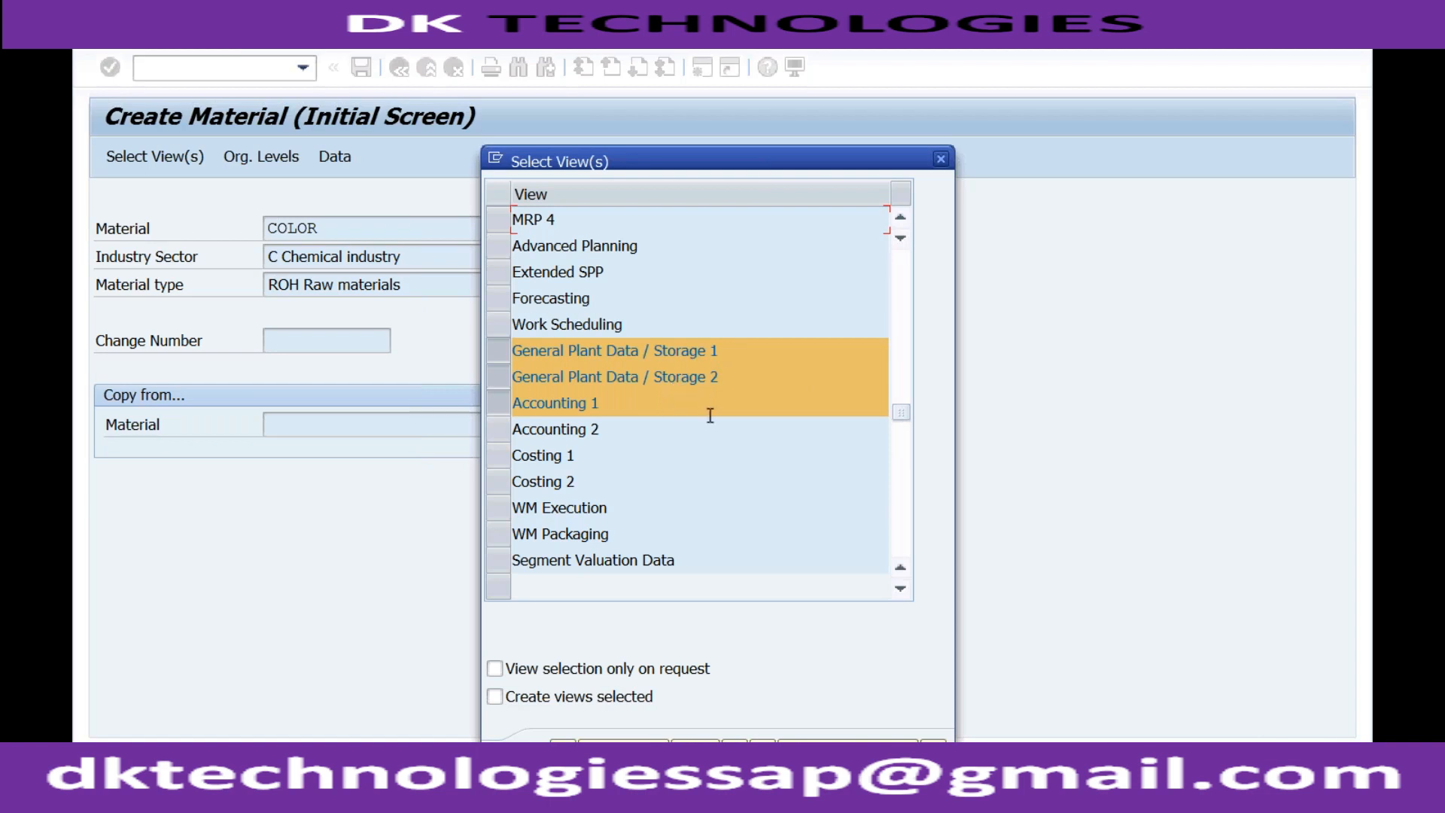
left_click(905, 496)
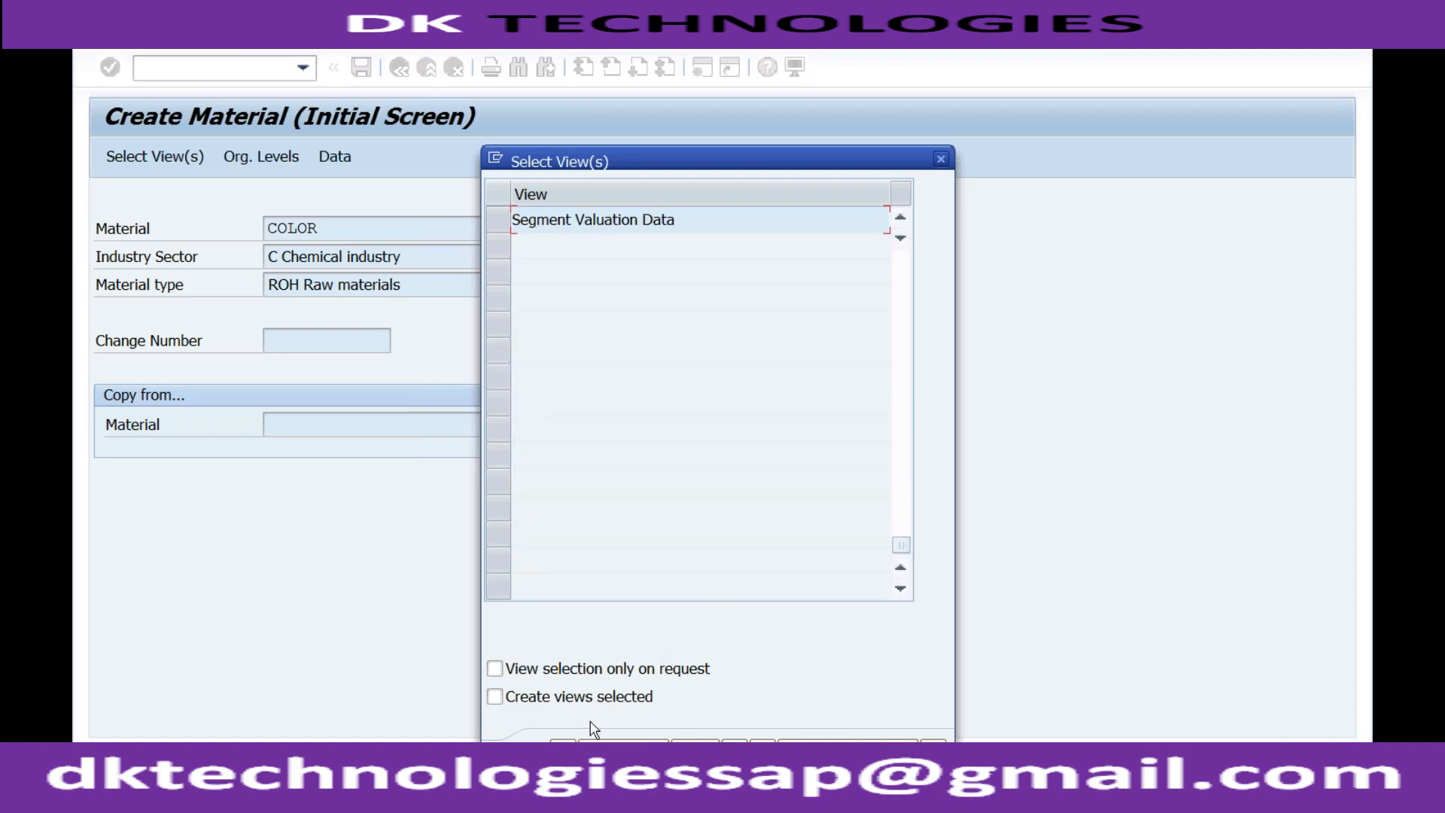
key("Return")
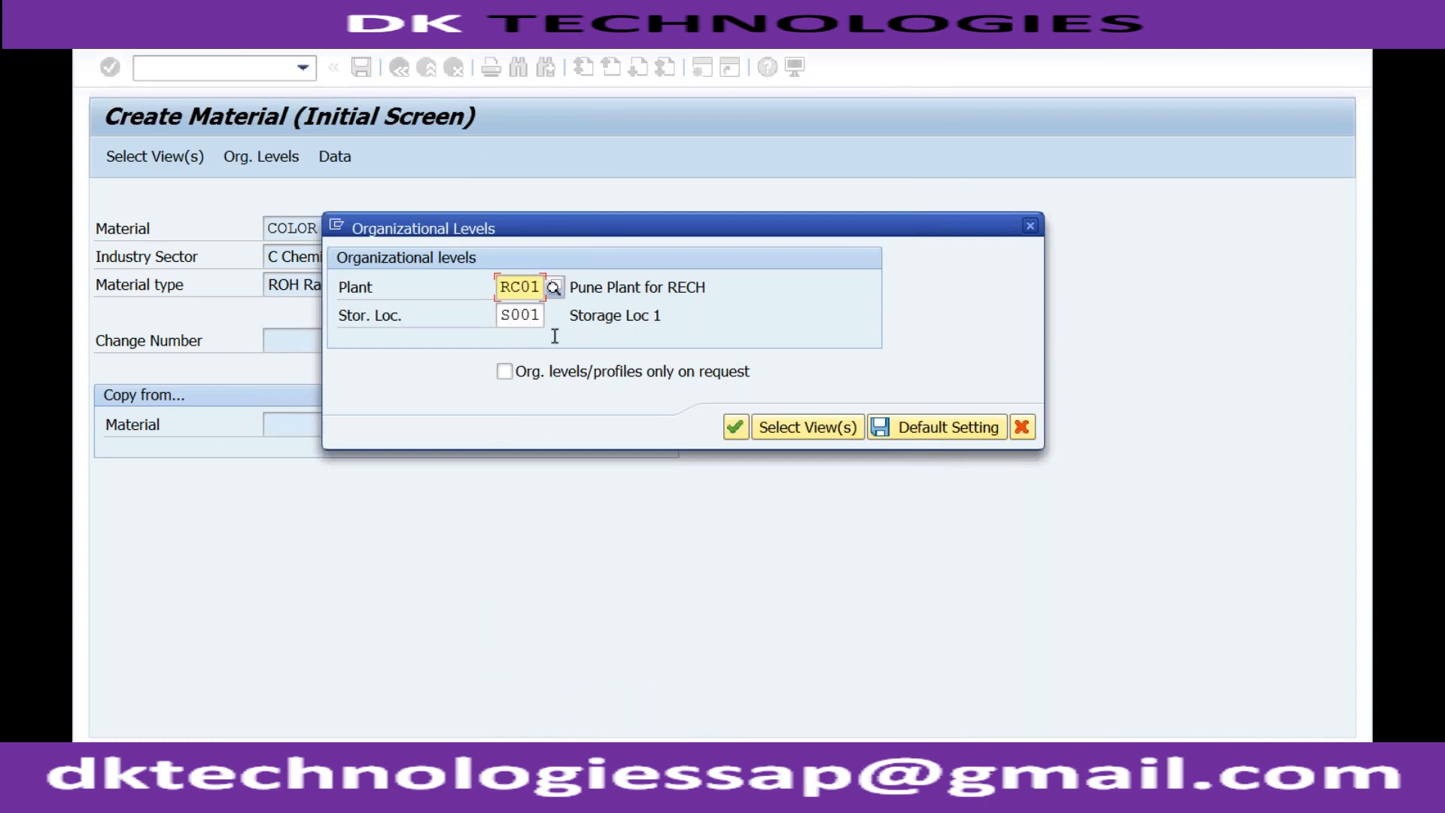
left_click(736, 427)
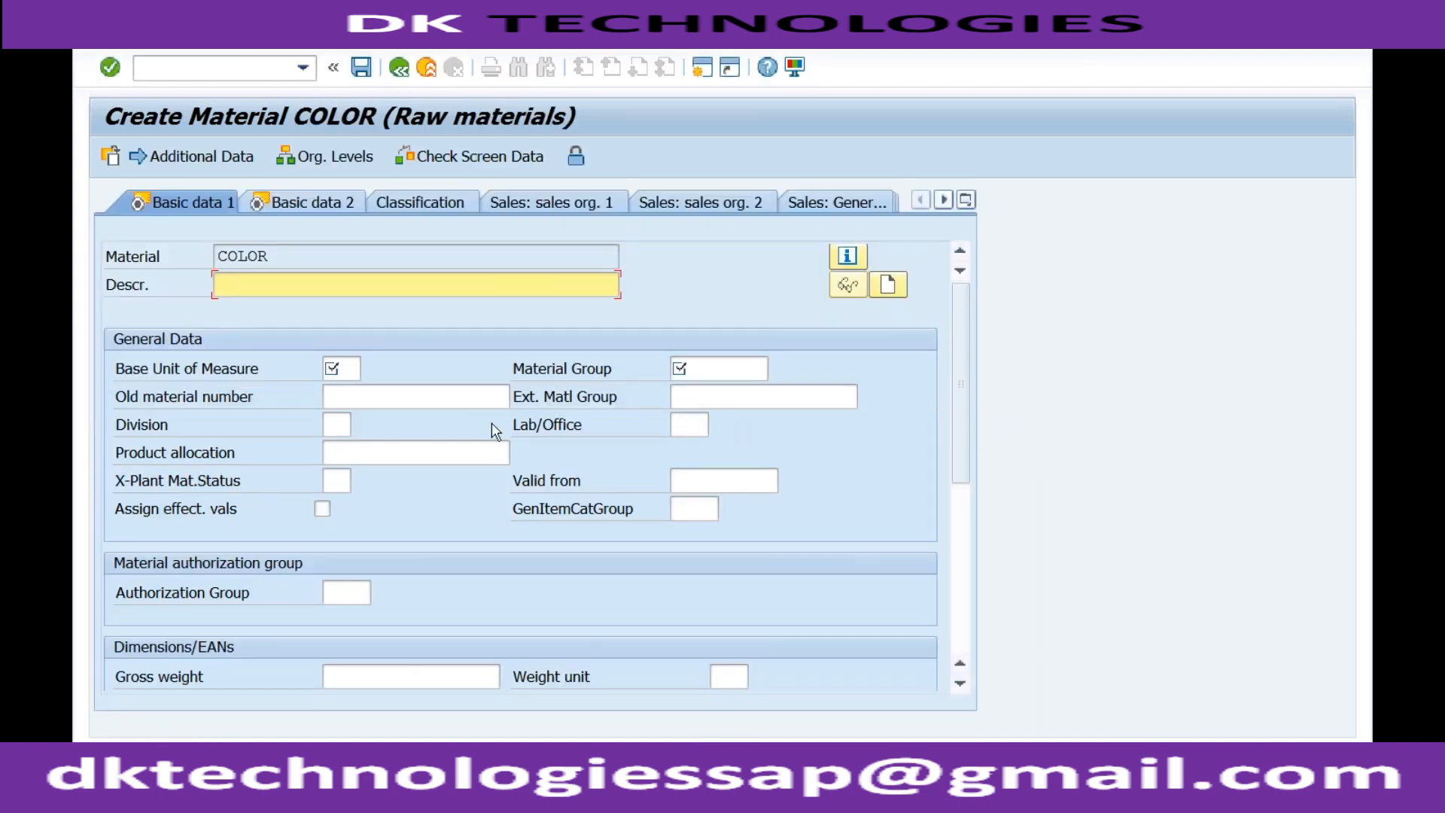
Examine the description, base unit of measure, material group, old material number and external material group fields of the new material.
left_click(350, 369)
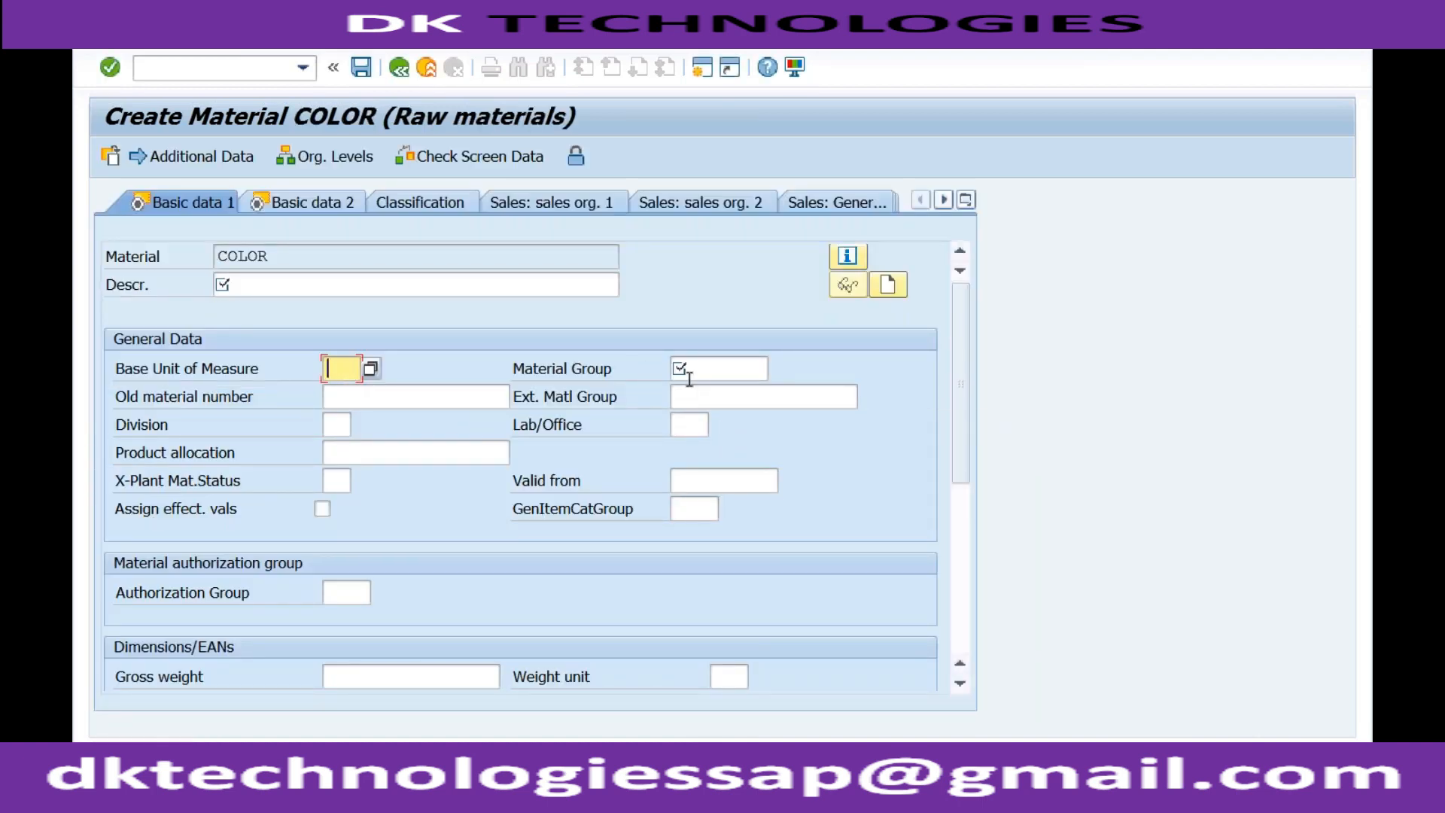
left_click(404, 286)
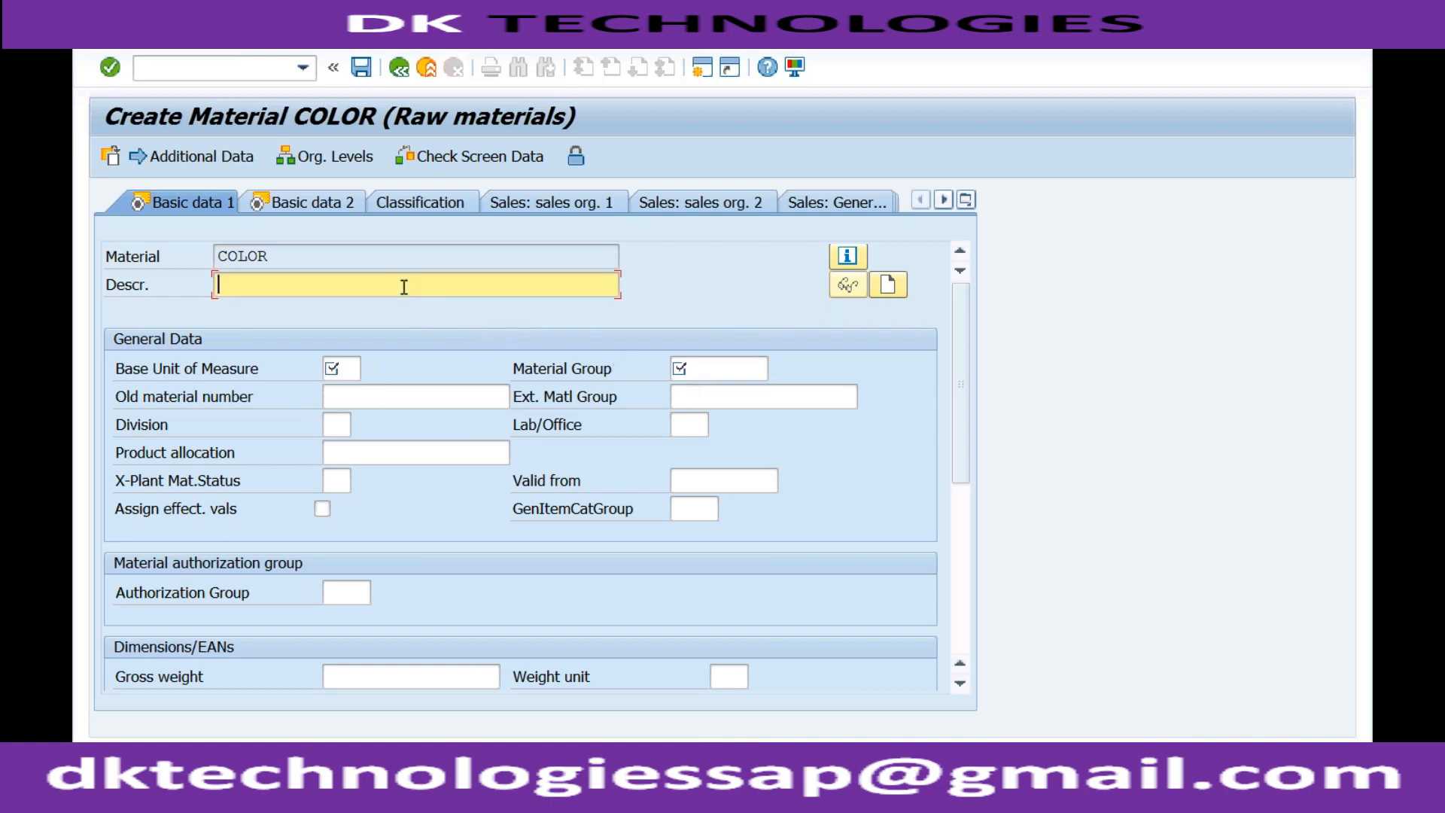
left_click(351, 372)
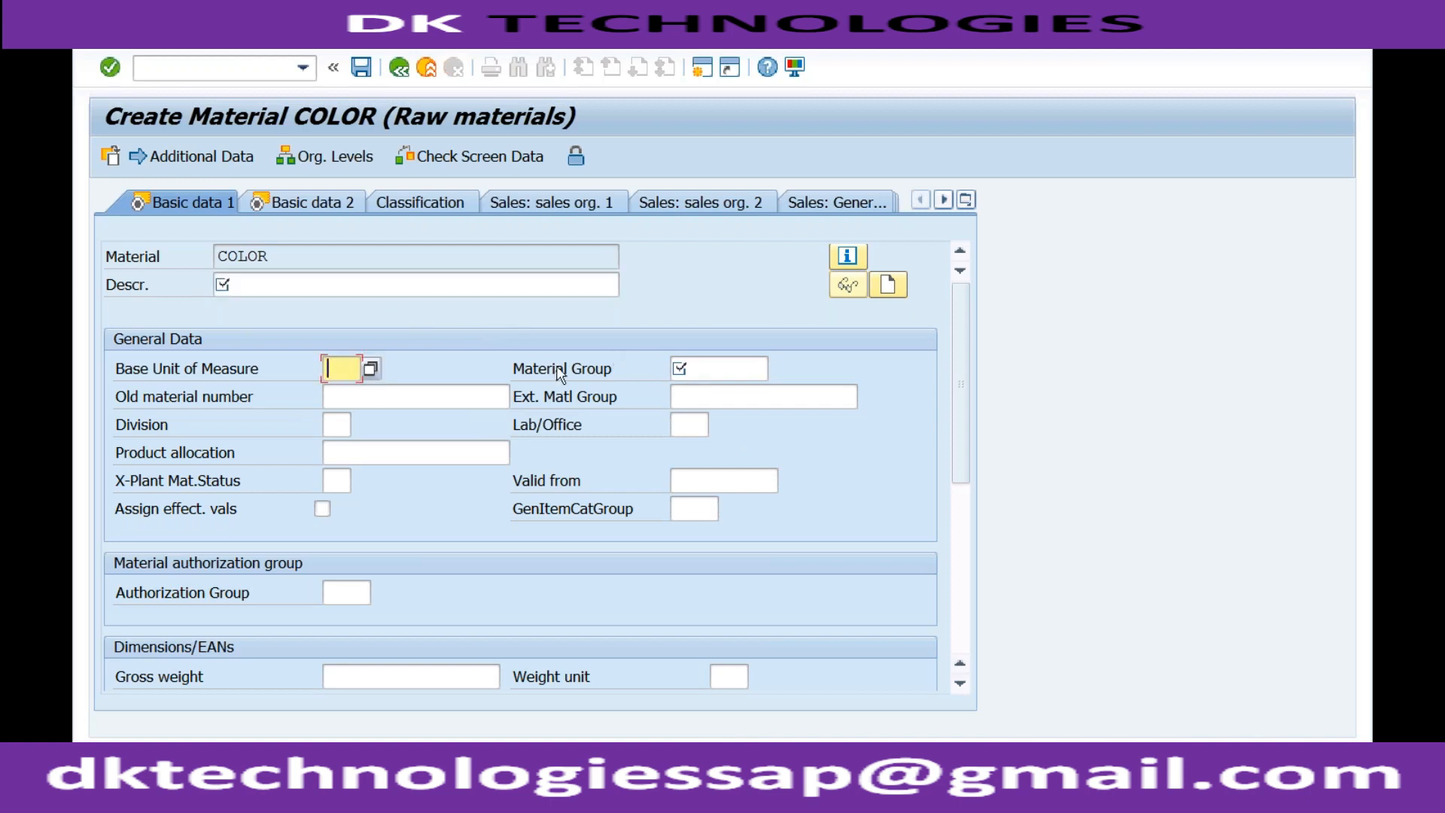
left_click(693, 364)
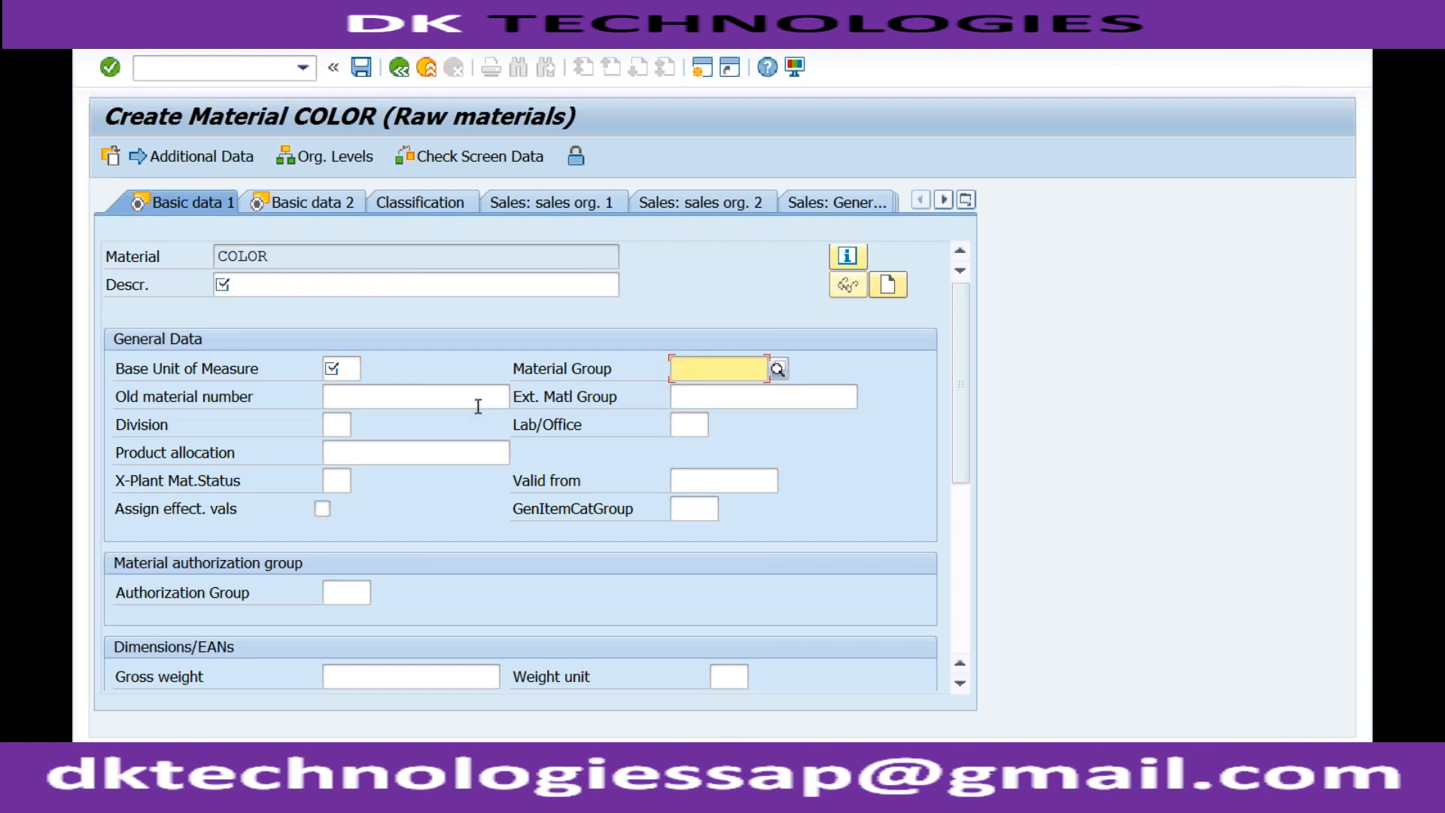
left_click(337, 401)
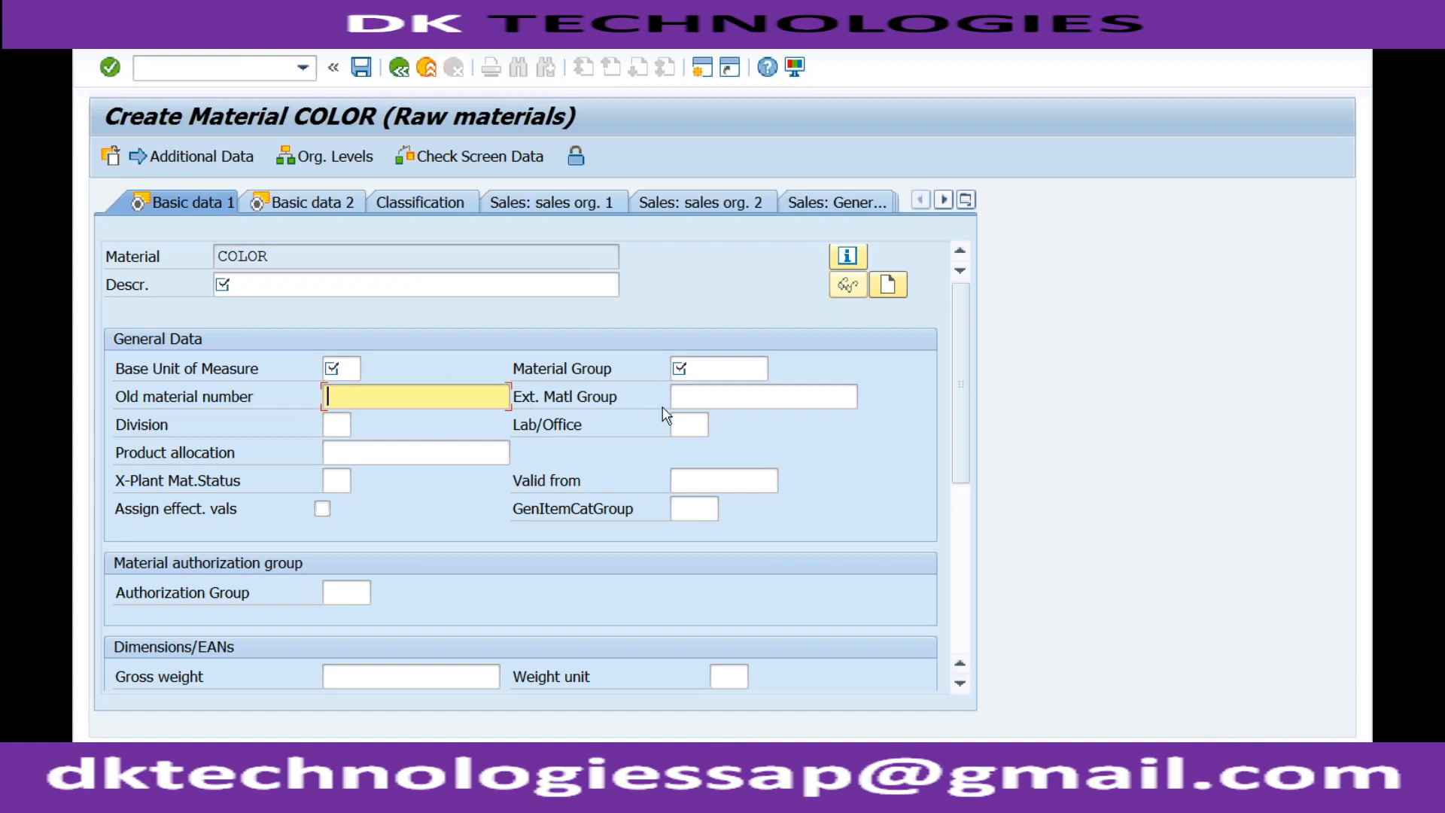
left_click(693, 373)
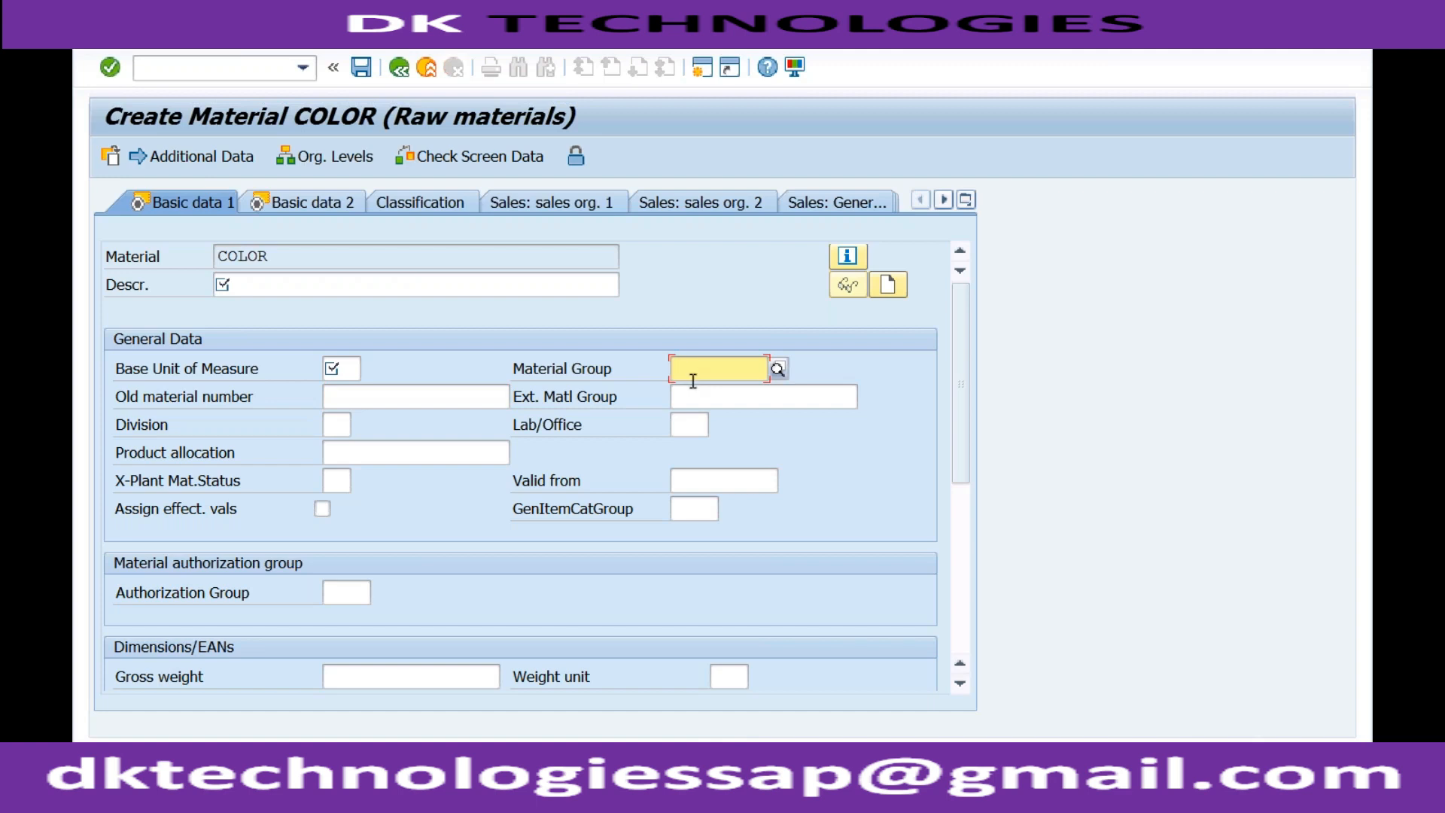
left_click(686, 399)
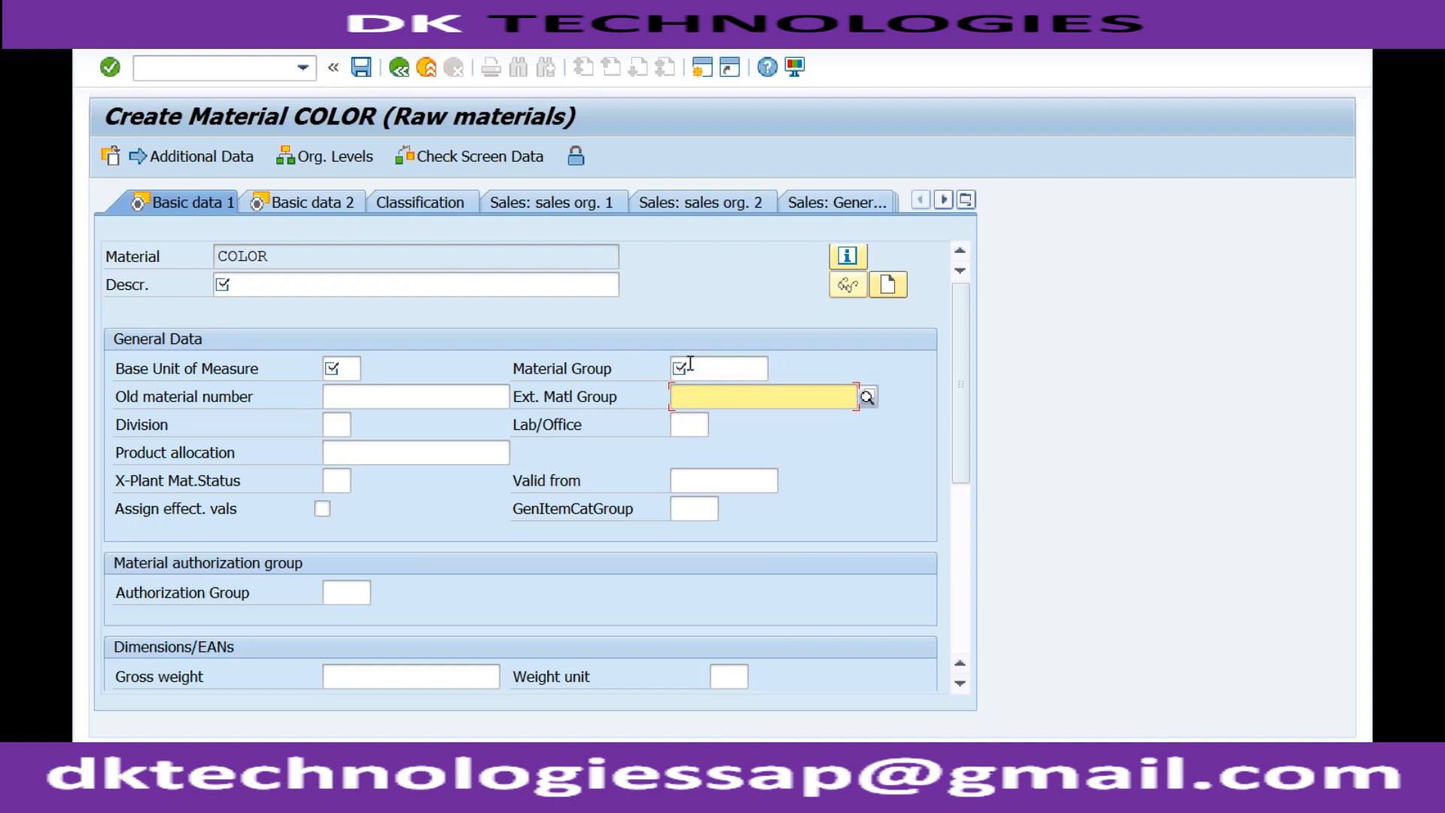
Read the field help on the definition and use of Material Group.
left_click(690, 365)
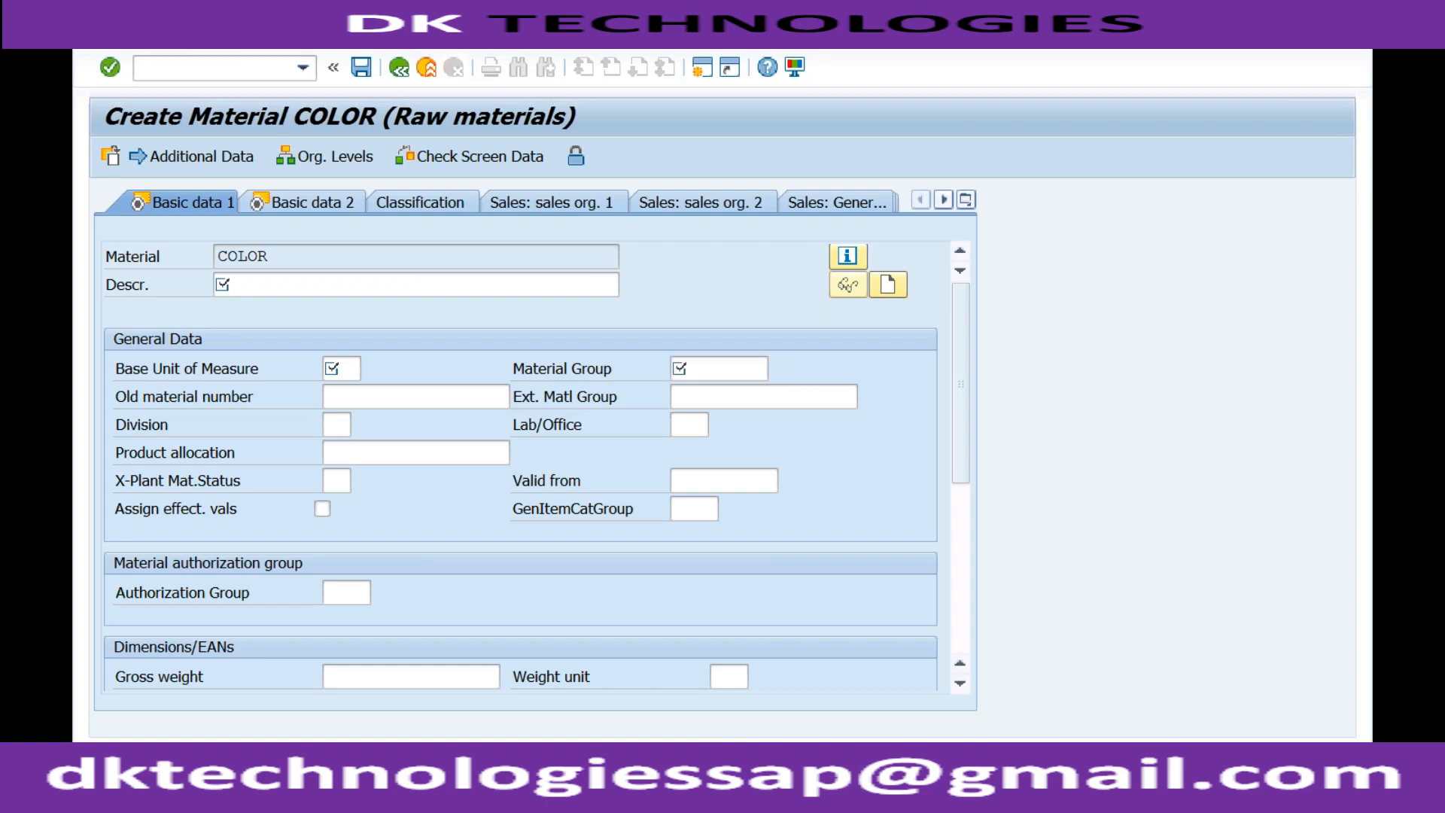
key("F1")
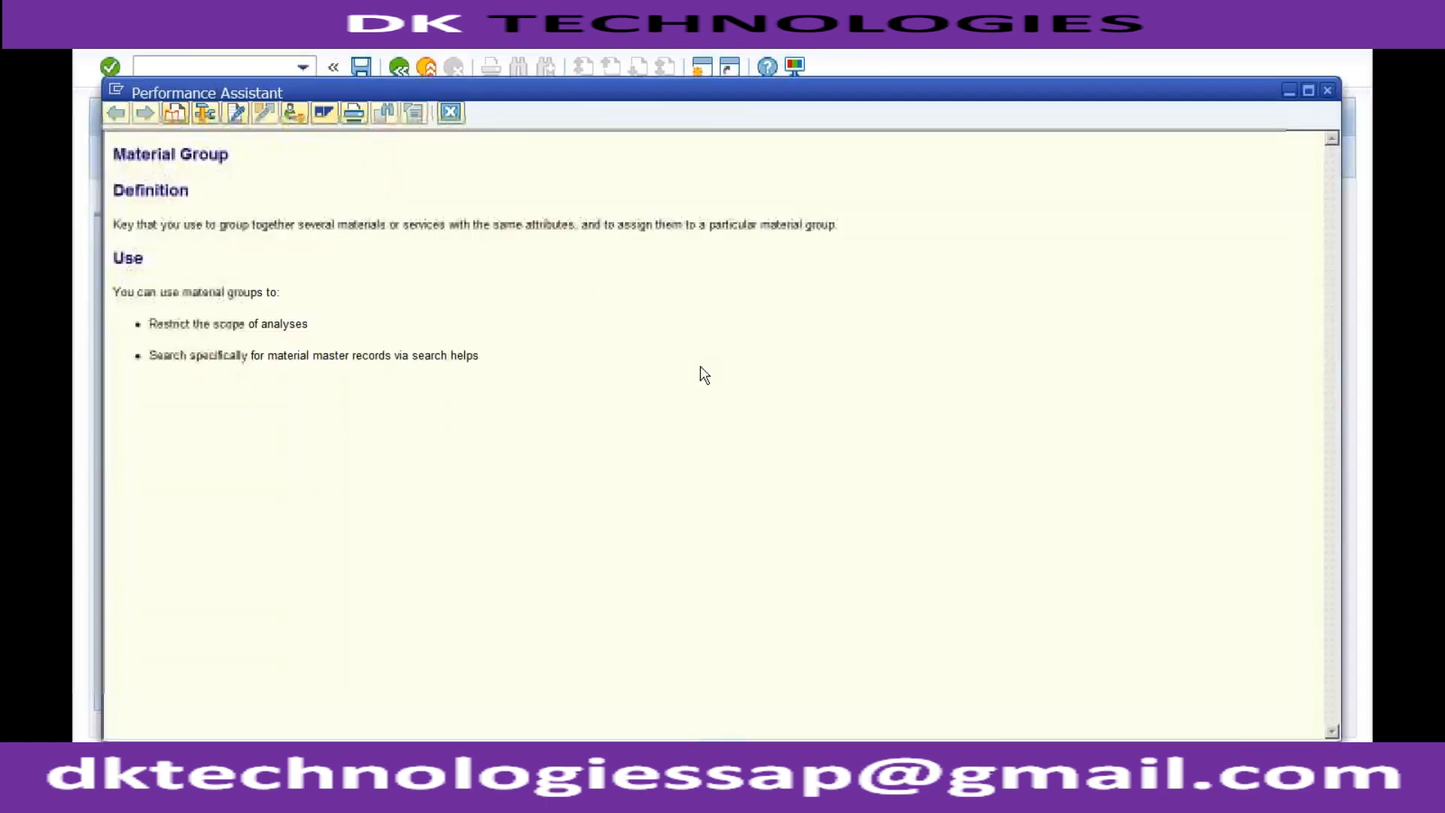
left_click(451, 113)
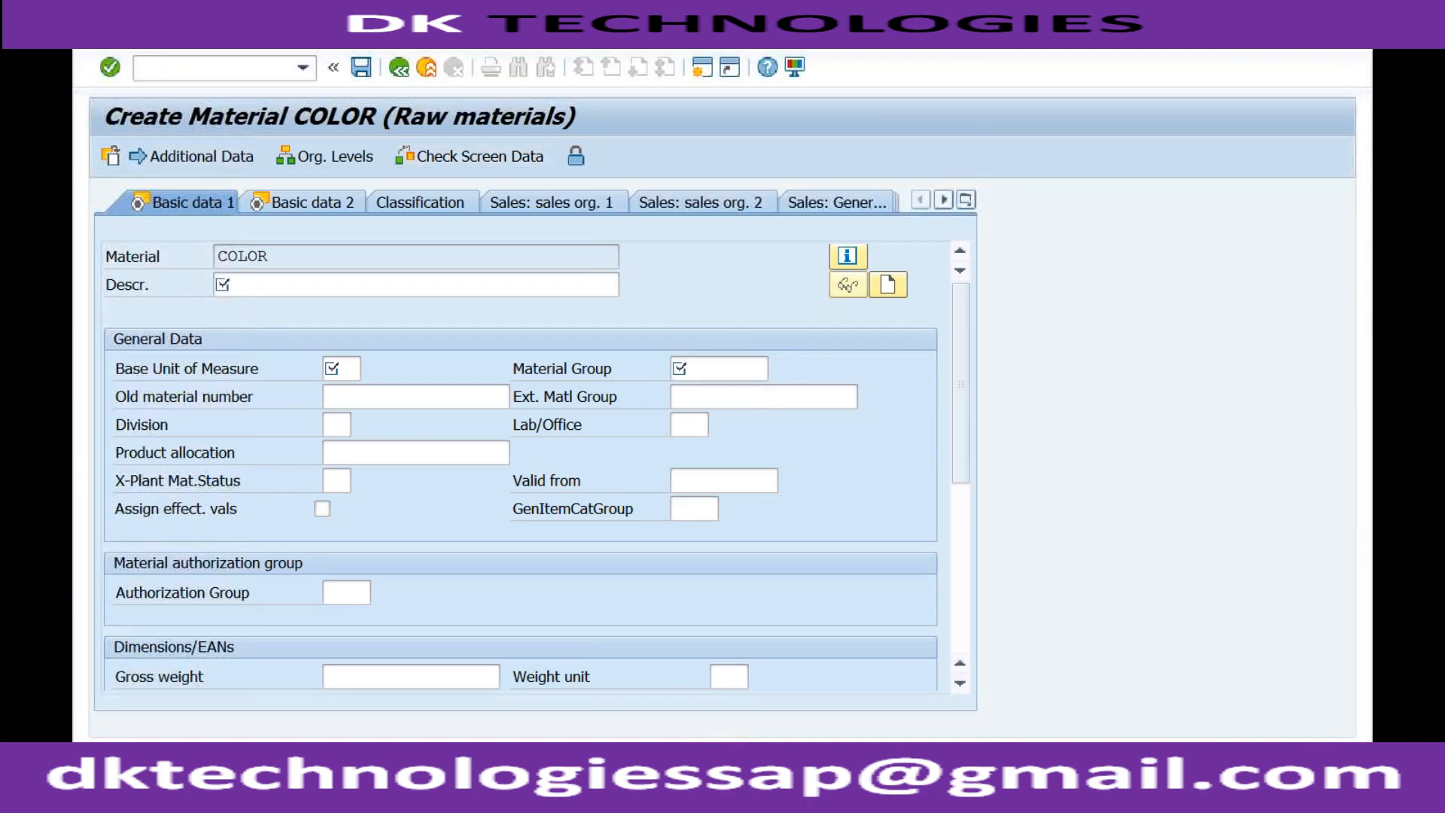
Look up the technical field name of Material Group in its technical information, and close the help.
key("F1")
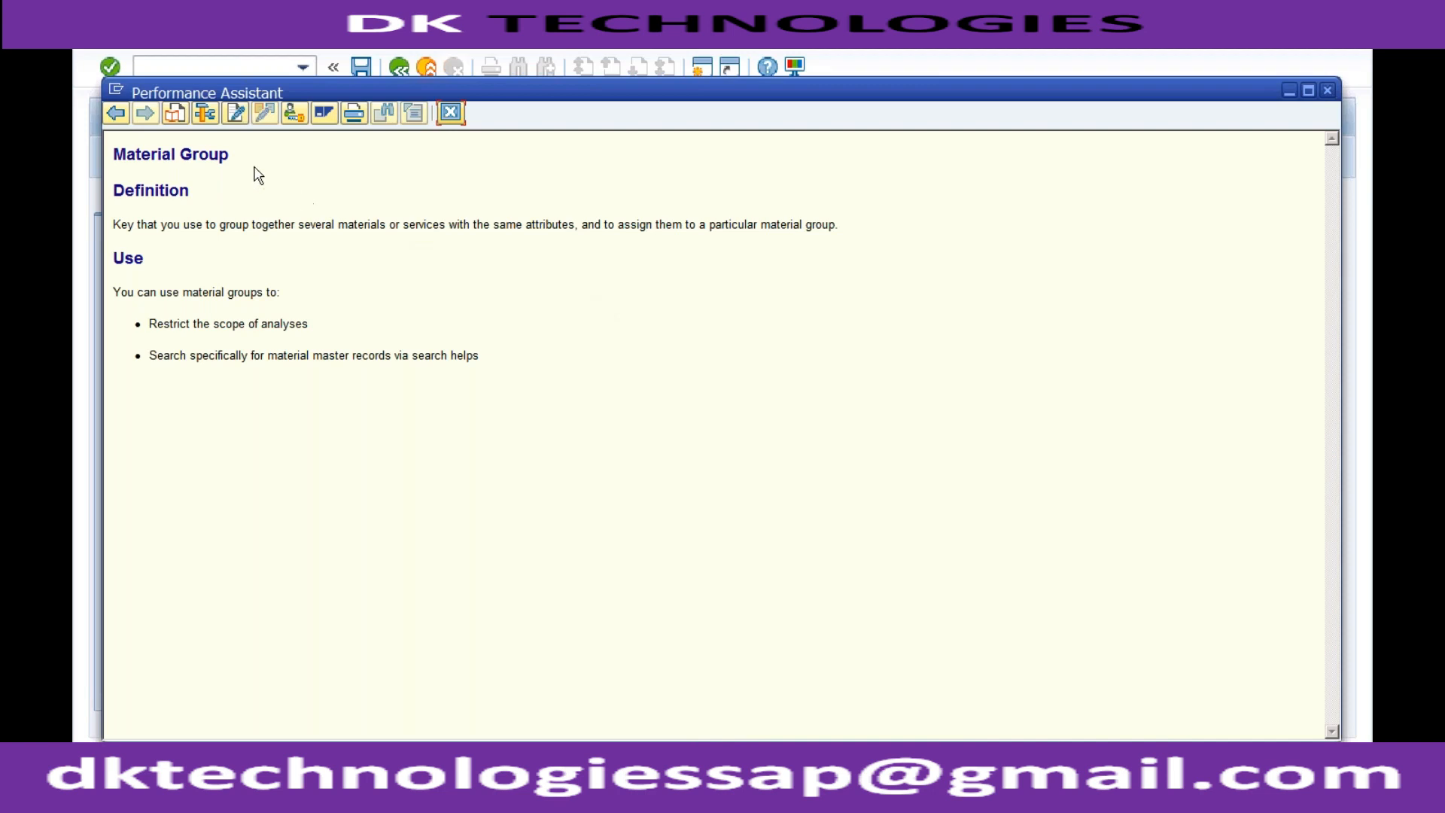
left_click(205, 114)
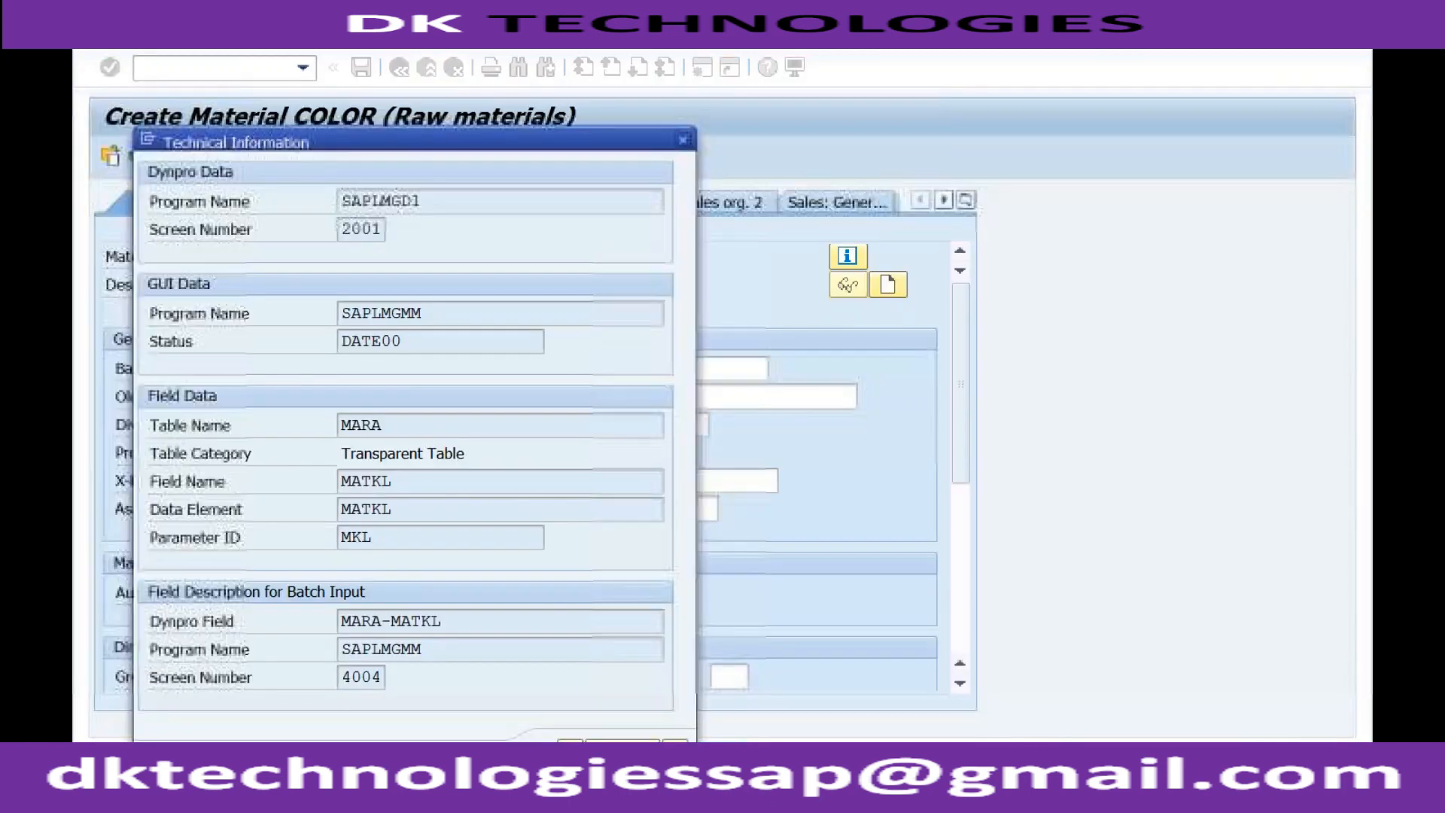
left_click_drag(389, 482, 341, 481)
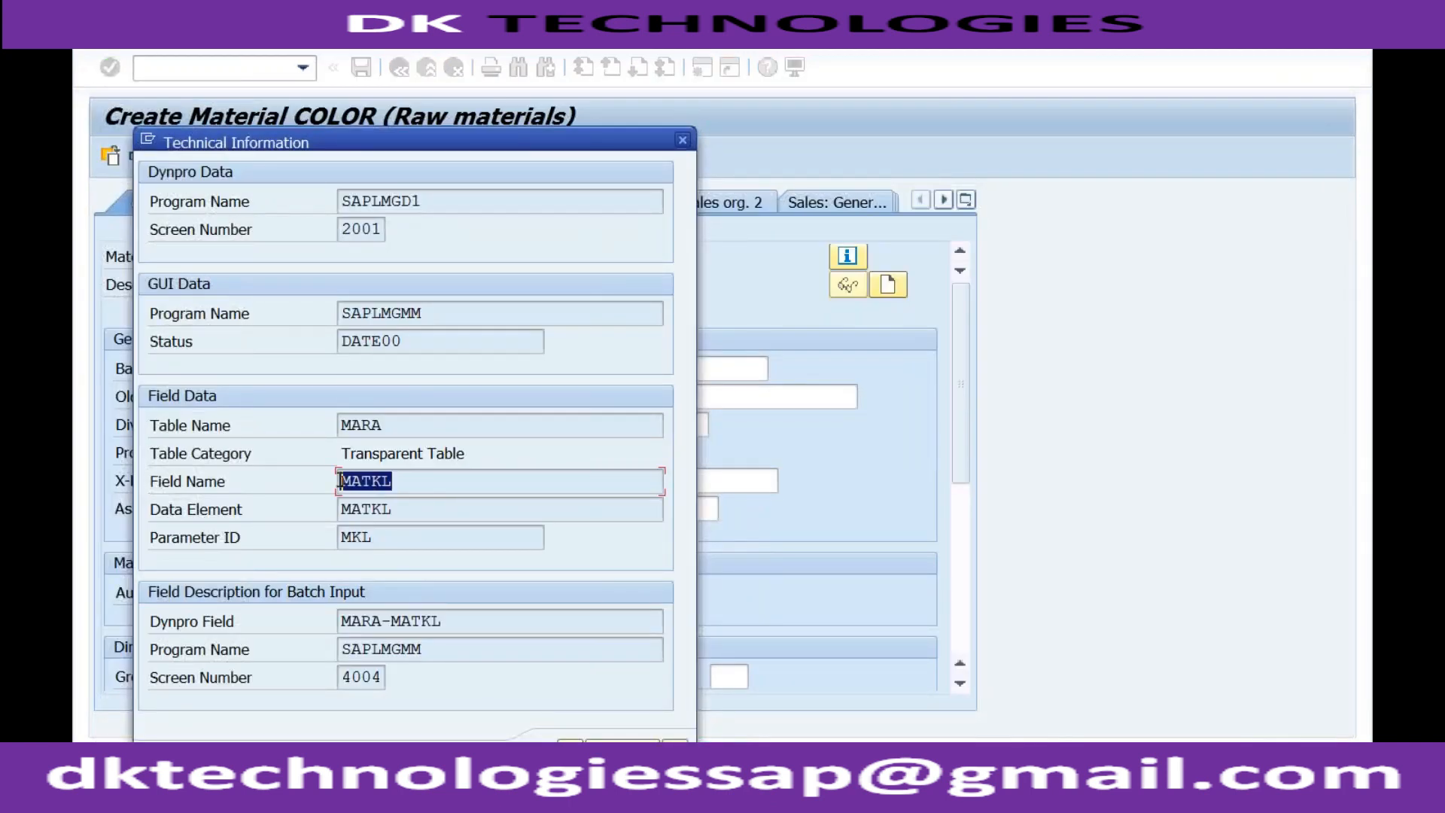
left_click(414, 482)
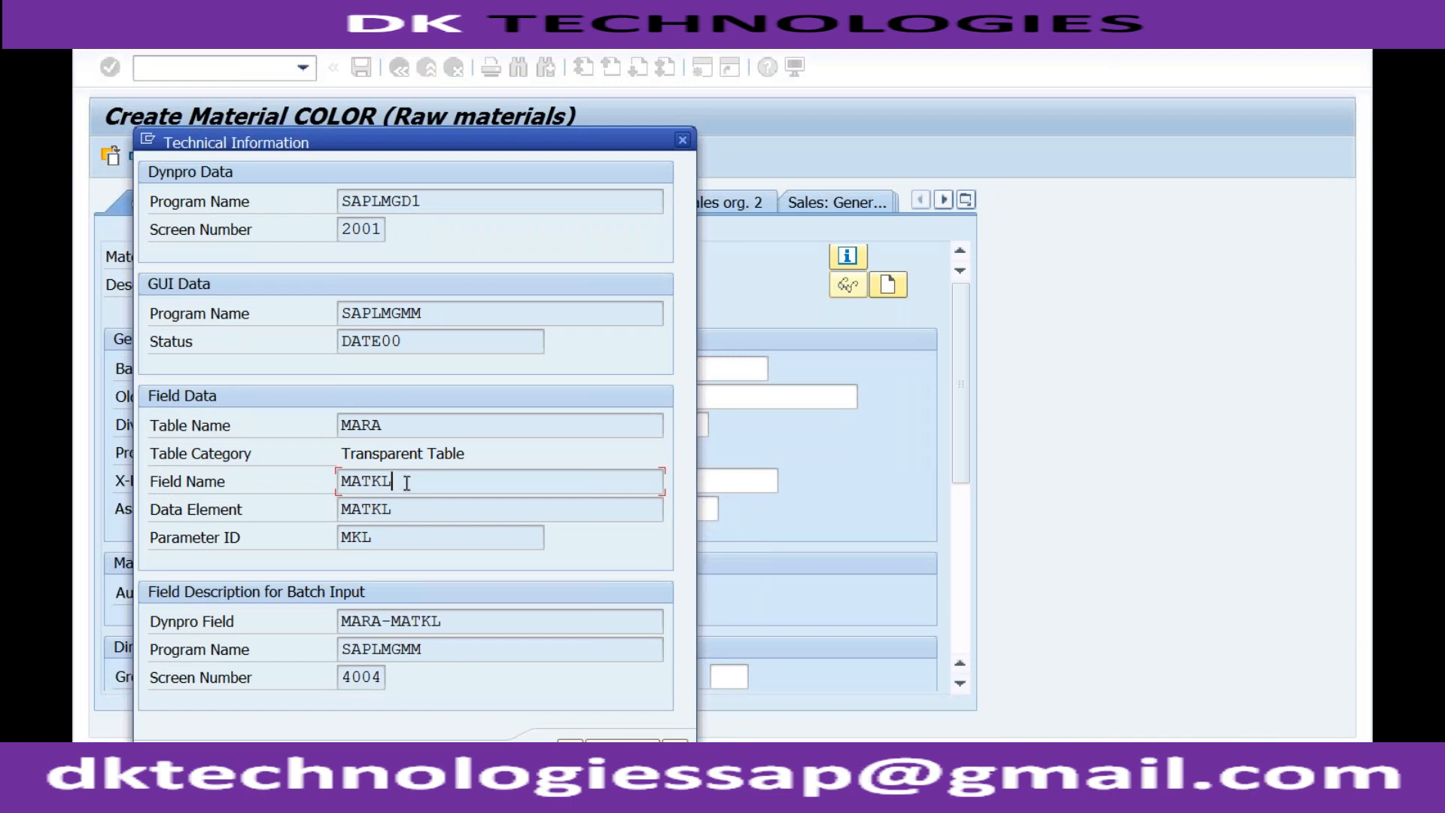
double_click(368, 481)
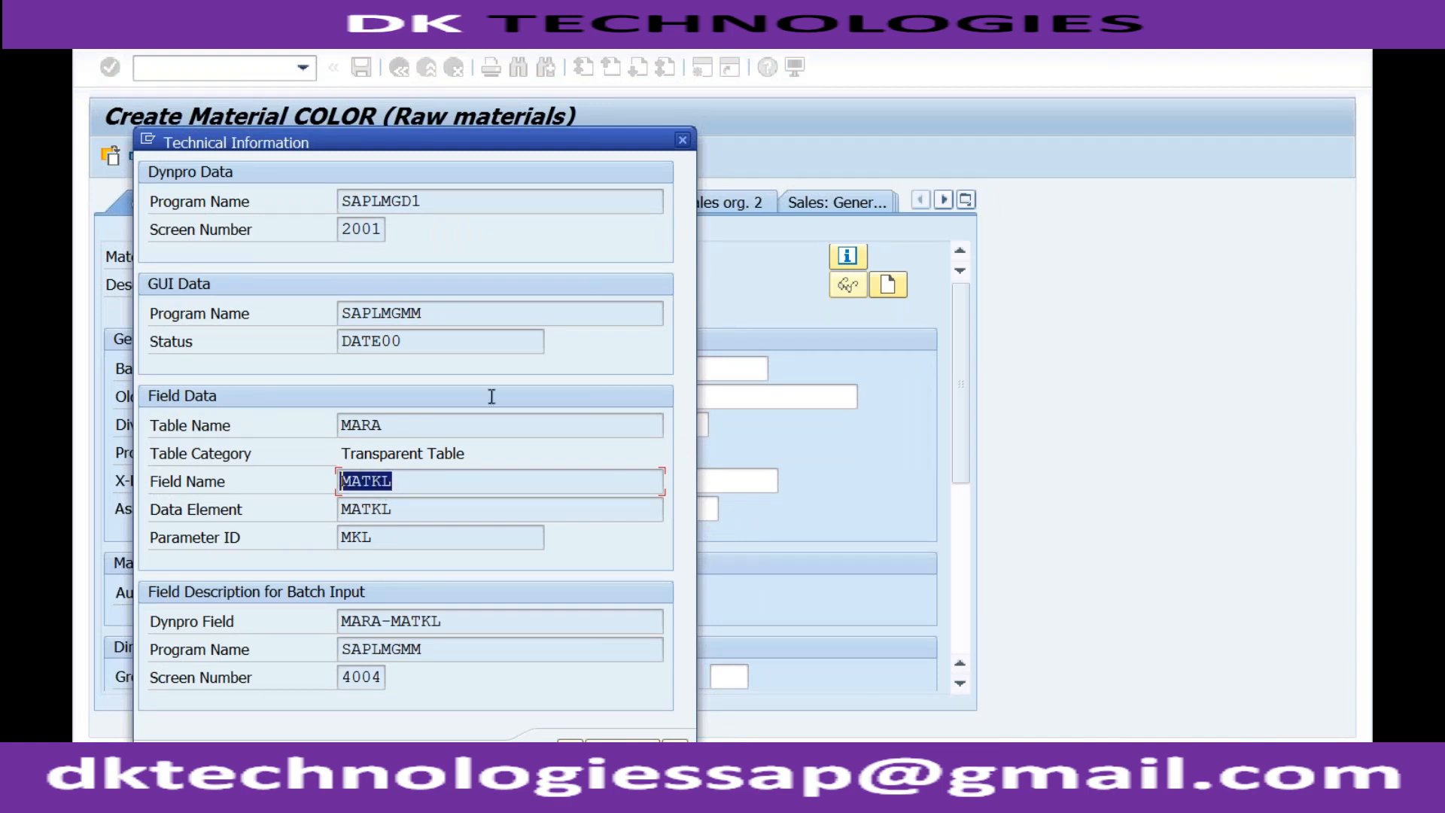
left_click(411, 481)
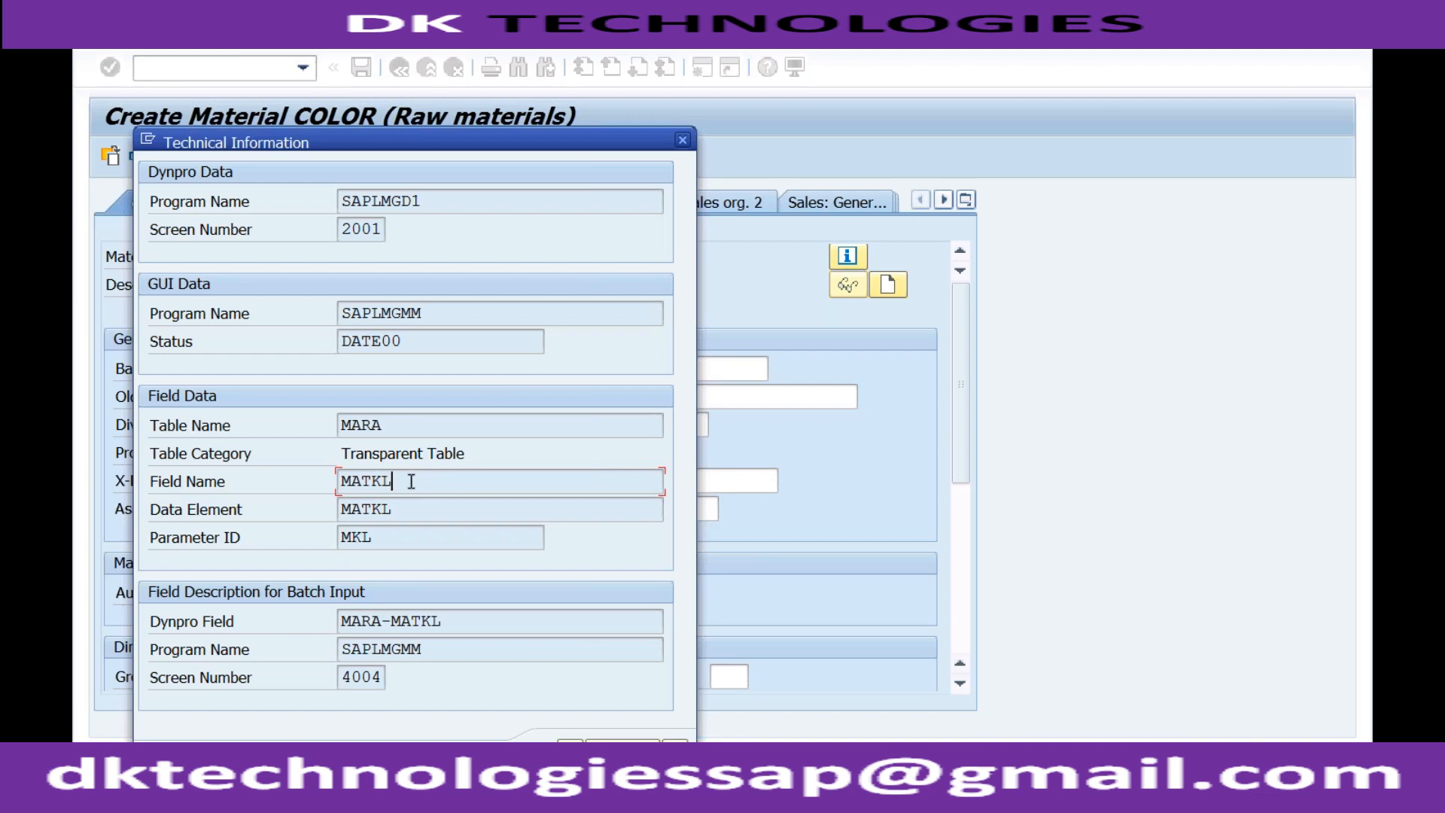
left_click(685, 142)
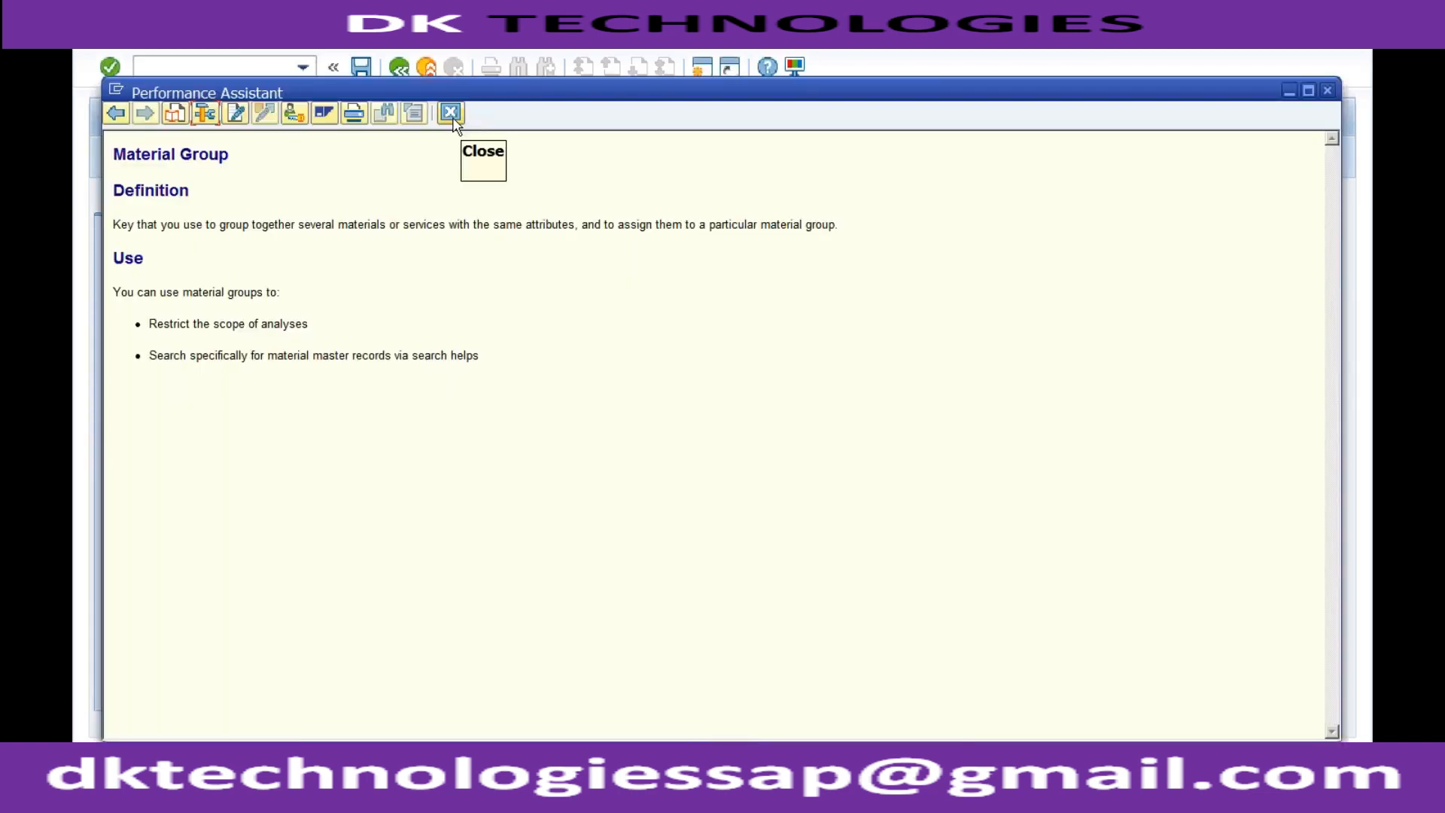
left_click(454, 119)
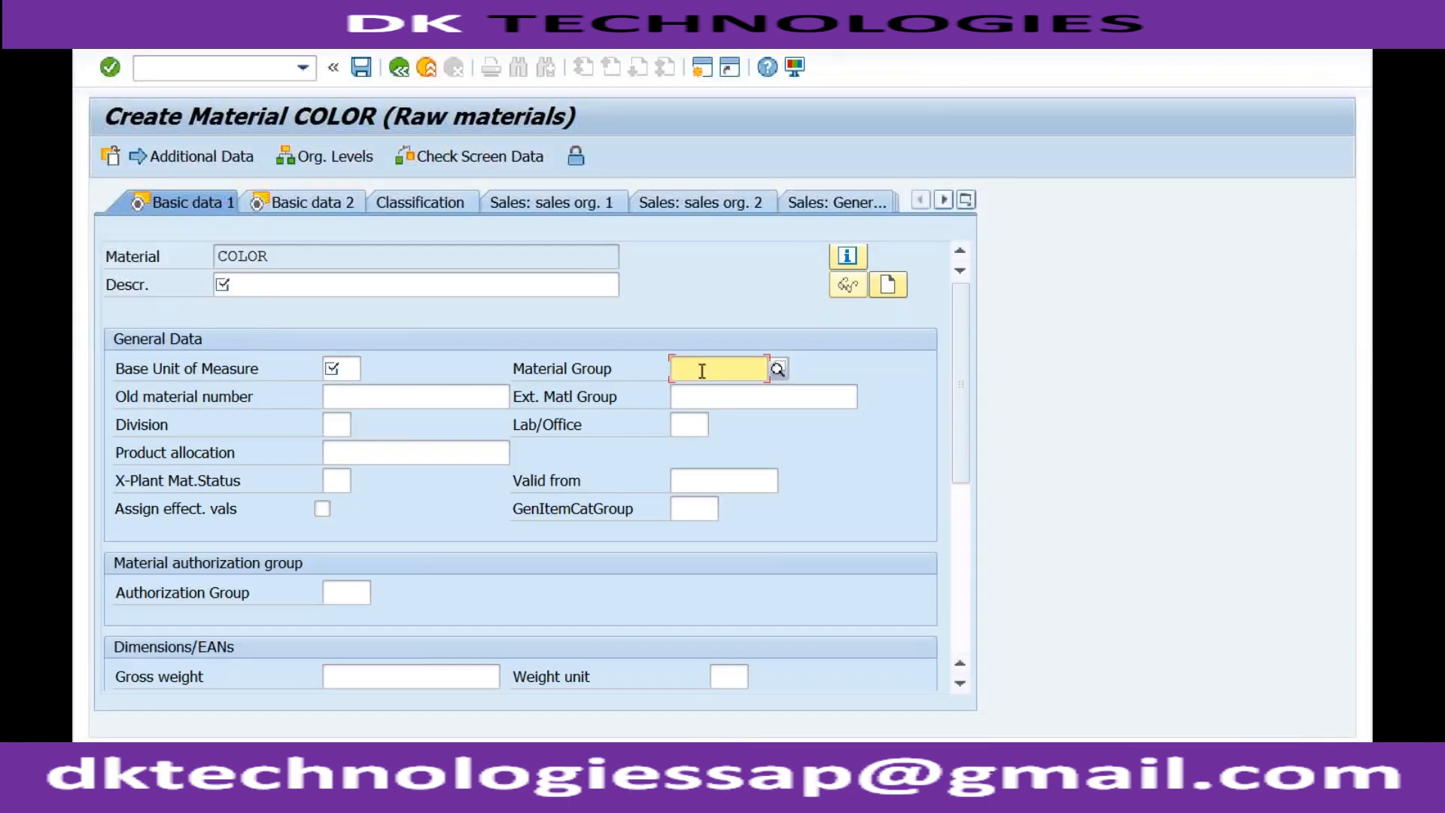
Start transaction SPRO in a new session and display the SAP Reference IMG.
left_click(693, 368)
left_click(380, 792)
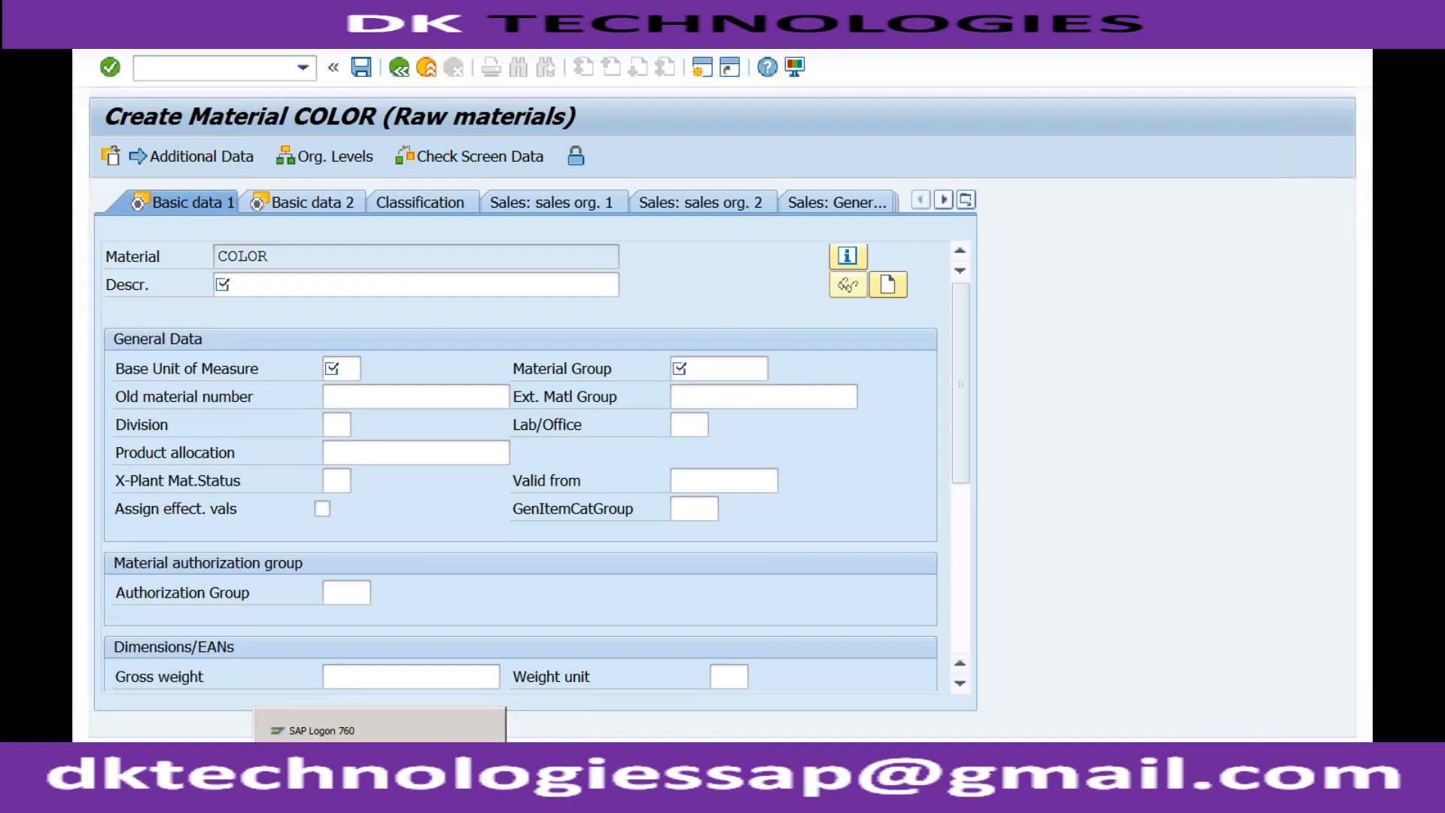
left_click(701, 67)
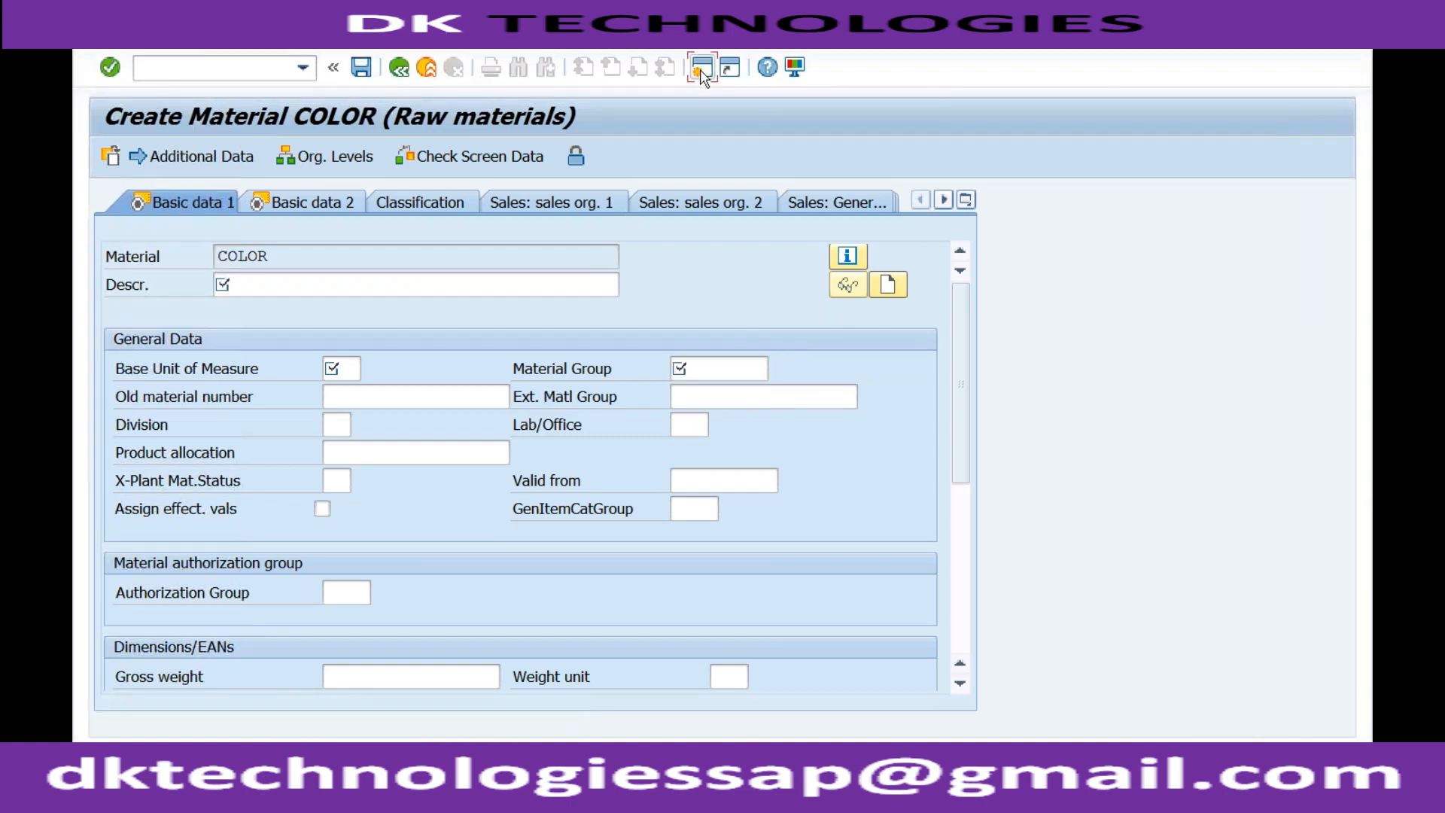
type("spro")
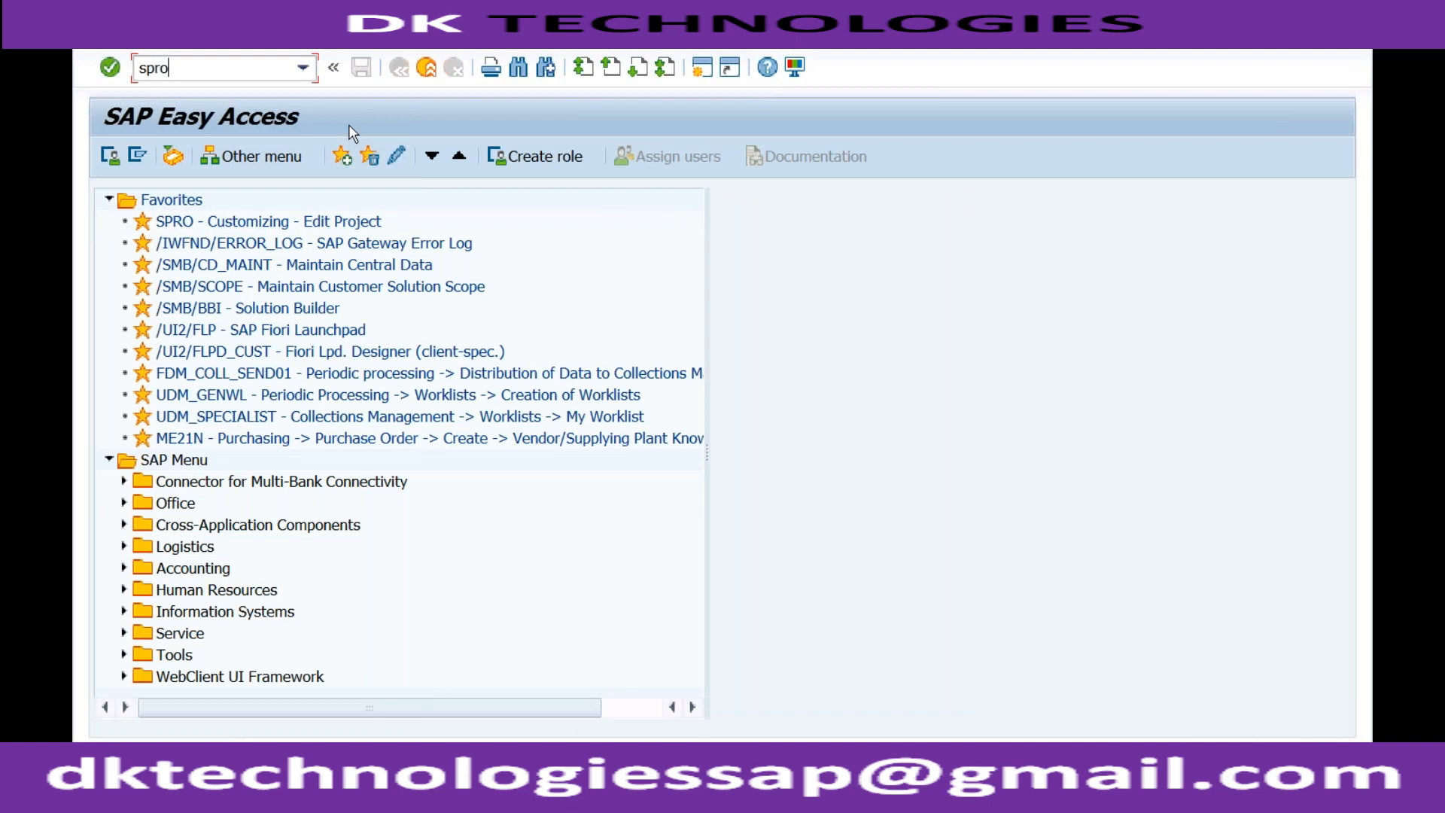
key("Return")
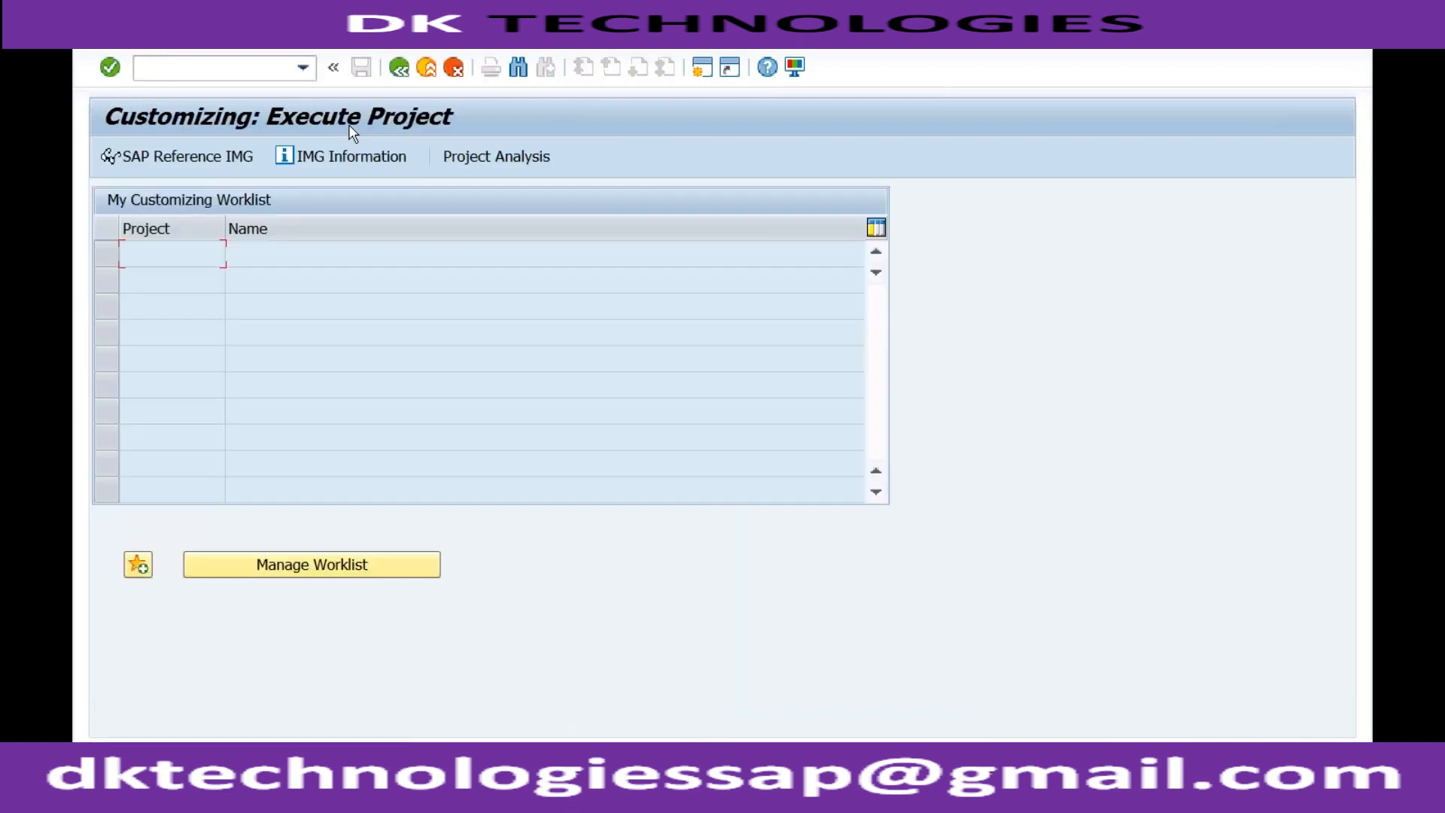
left_click(207, 158)
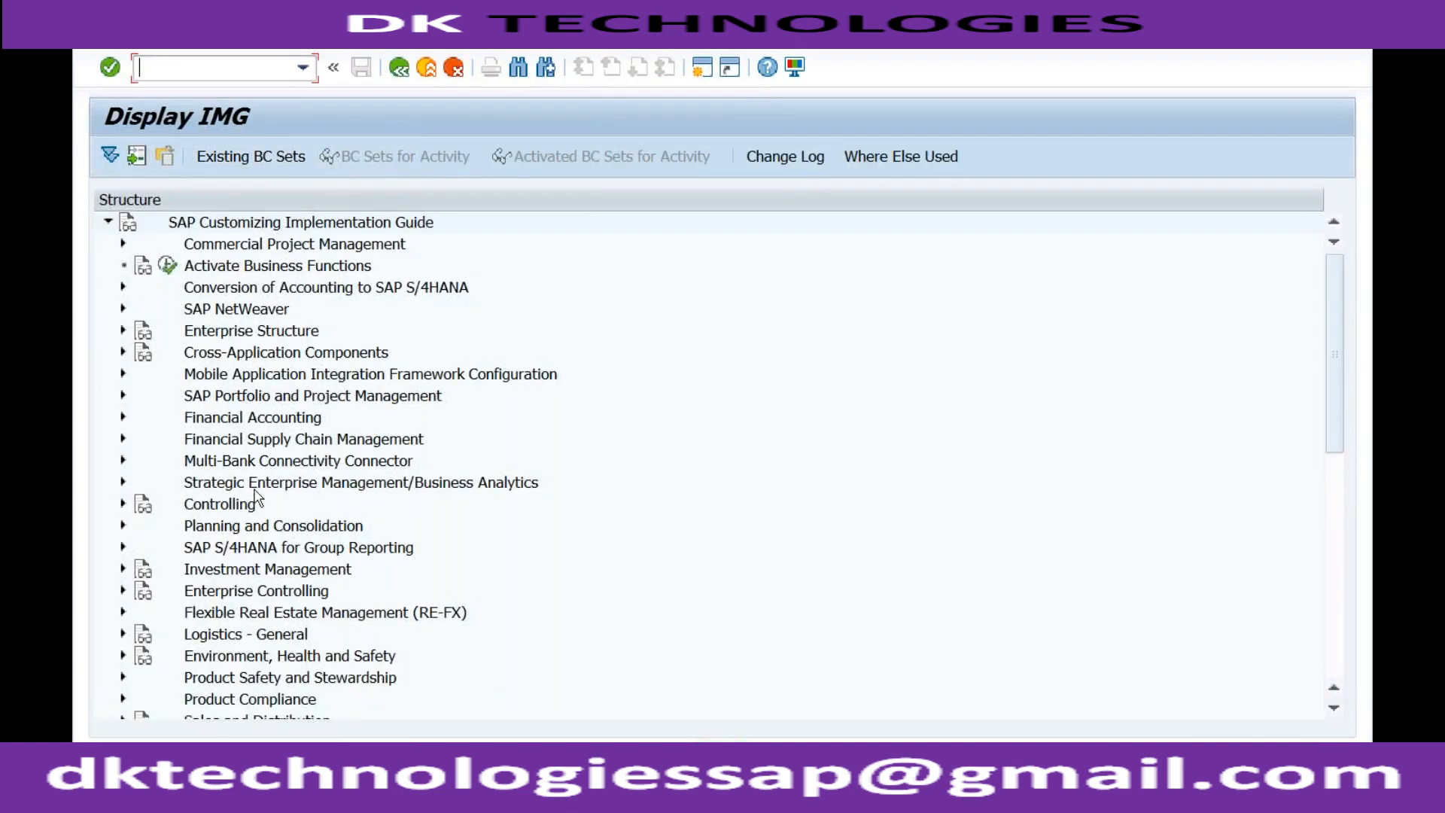
Execute Assign Fields to Field Selection Groups from Logistics - General, Material Master, Field Selection in the IMG.
left_click(123, 634)
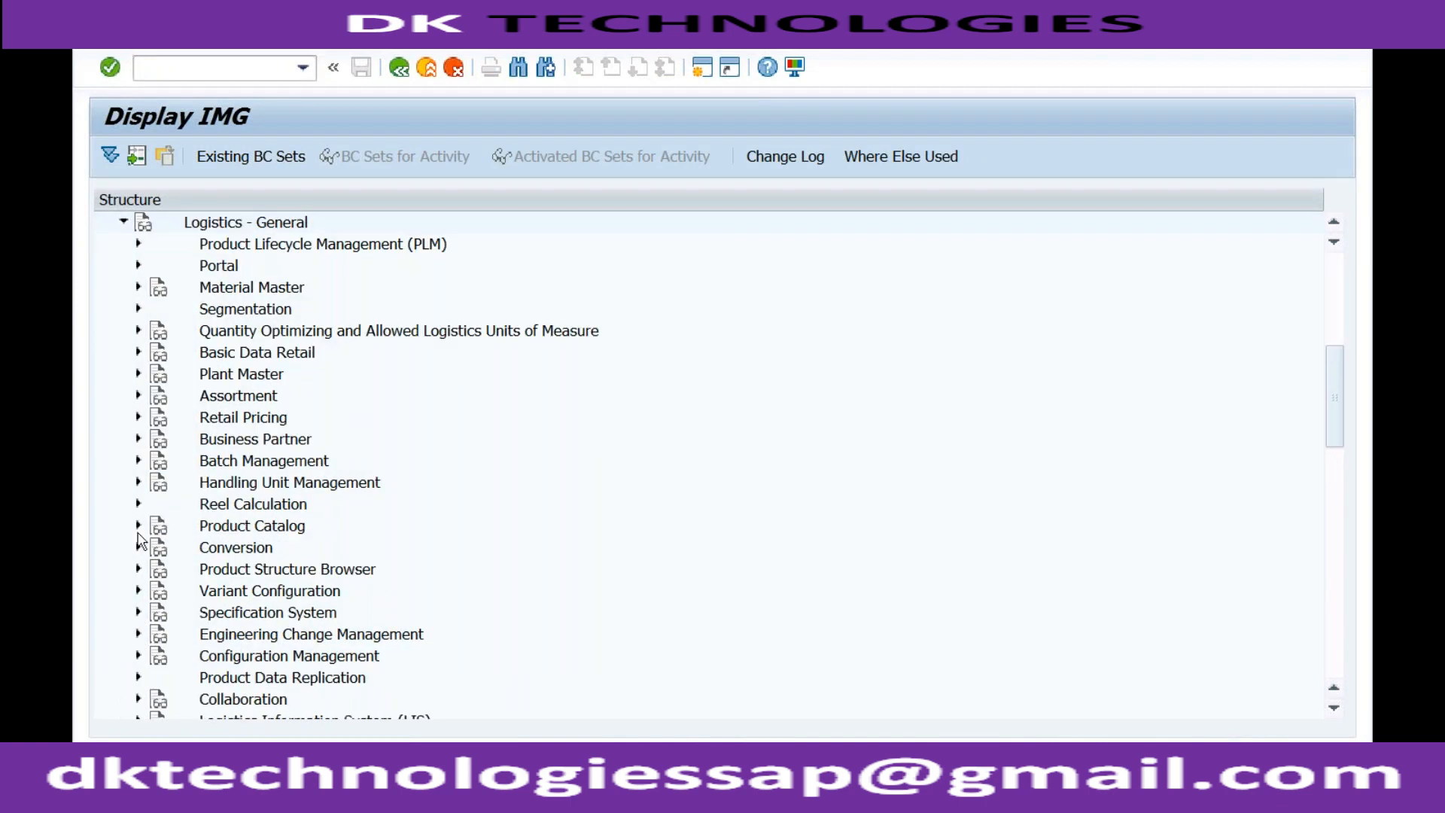
left_click(139, 286)
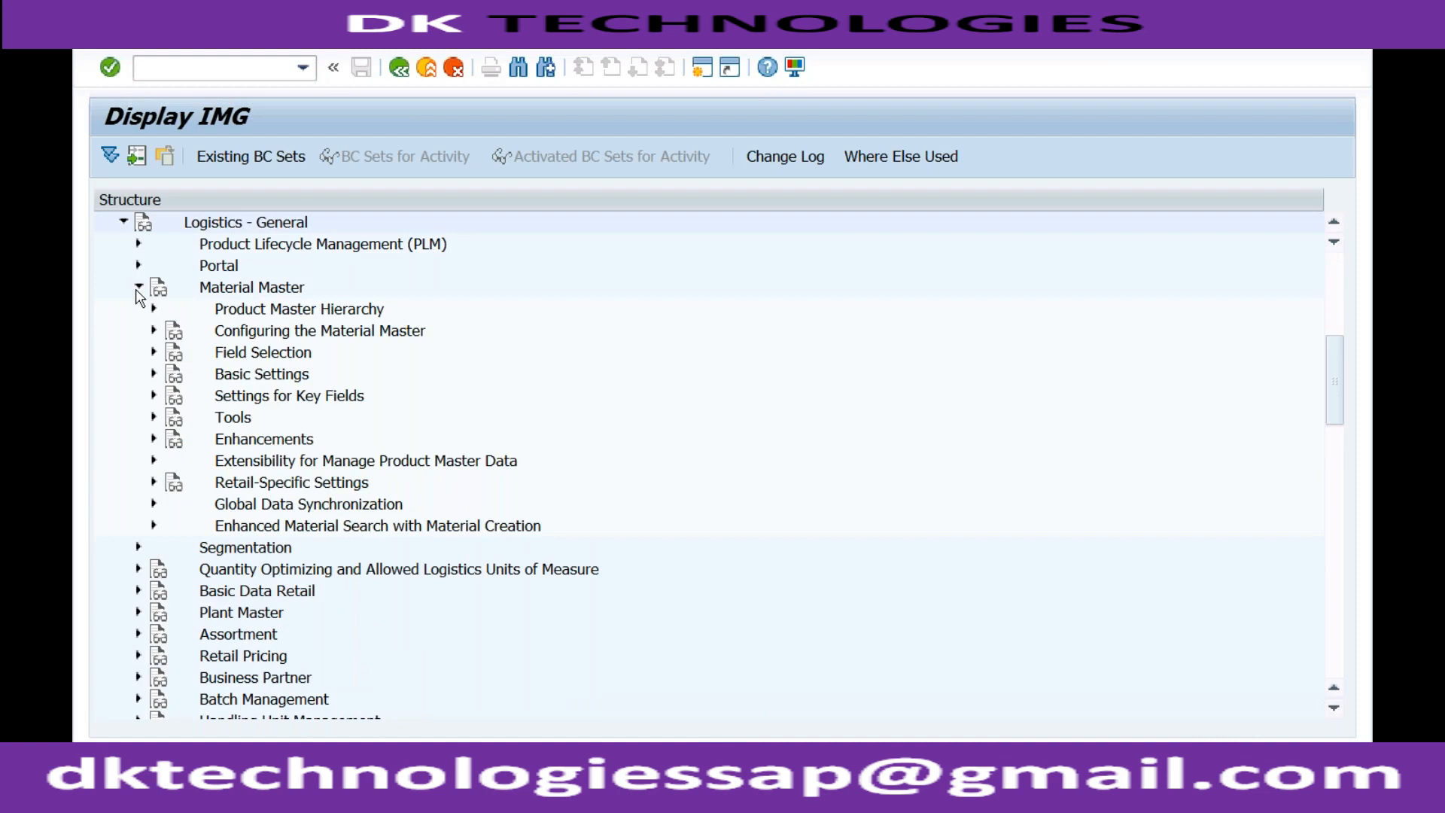
left_click(236, 353)
left_click(153, 352)
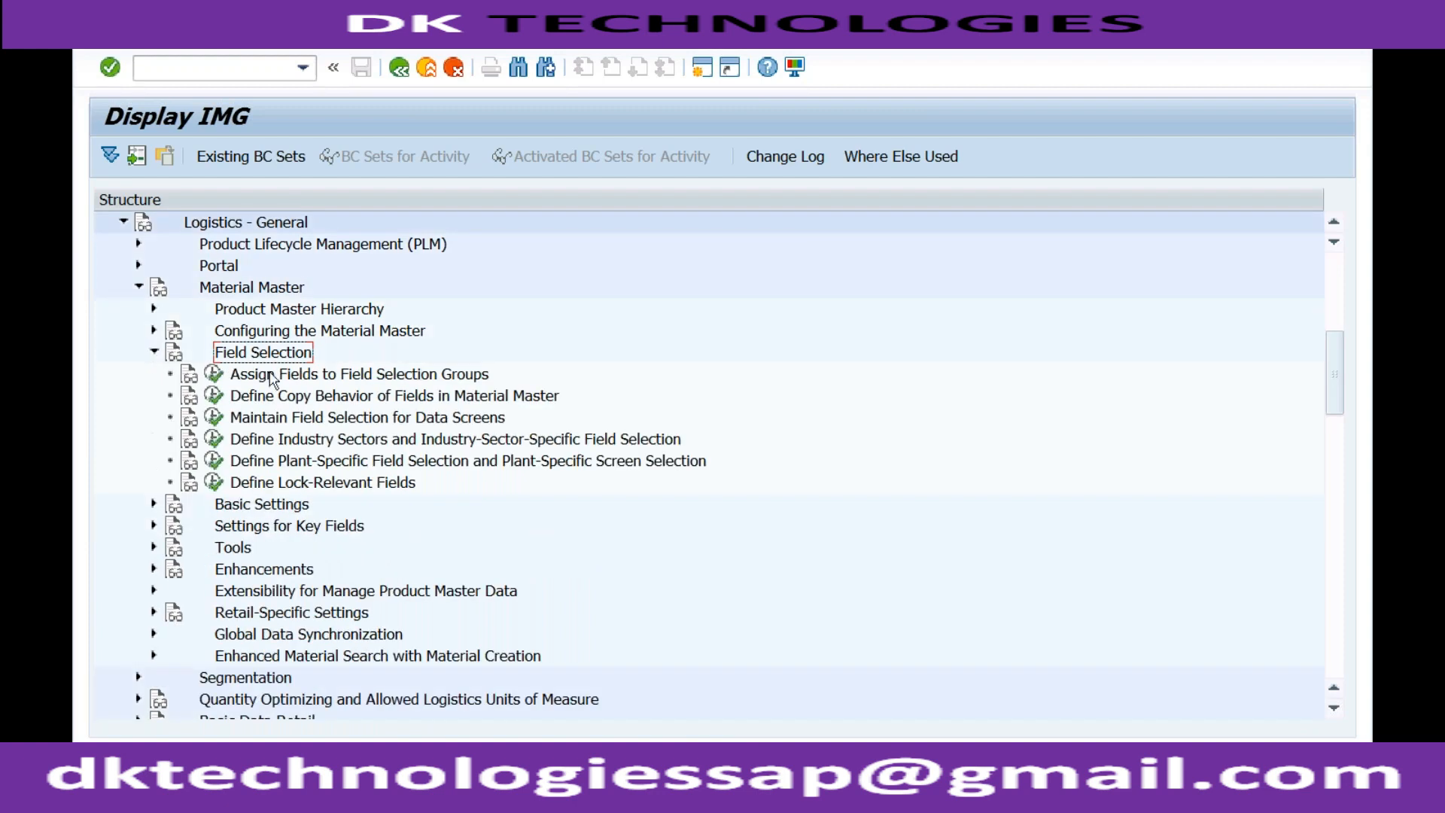
left_click(286, 376)
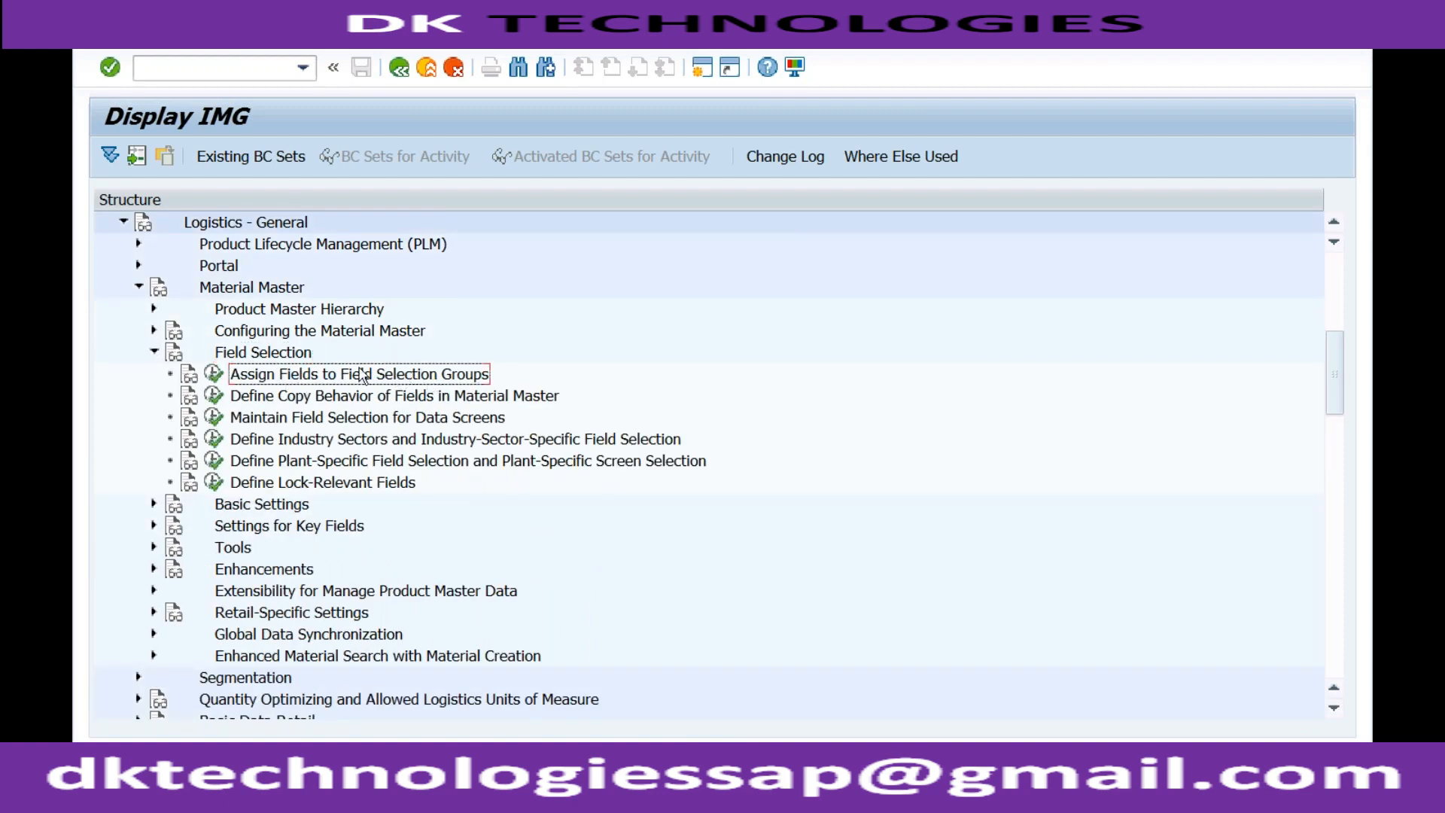
left_click(214, 374)
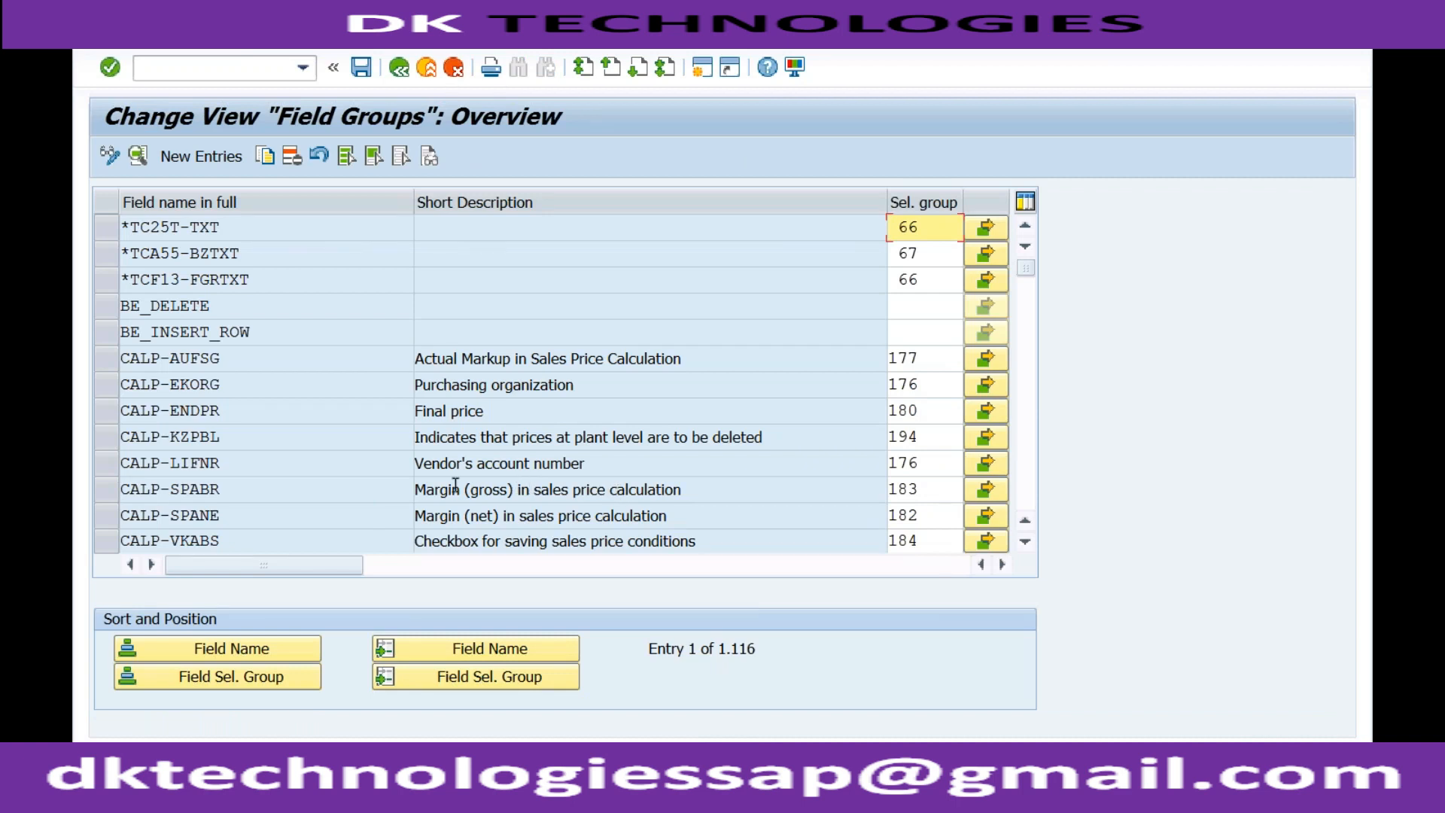
Browse the field groups and try to position the list at field name MATKL.
left_click(1030, 442)
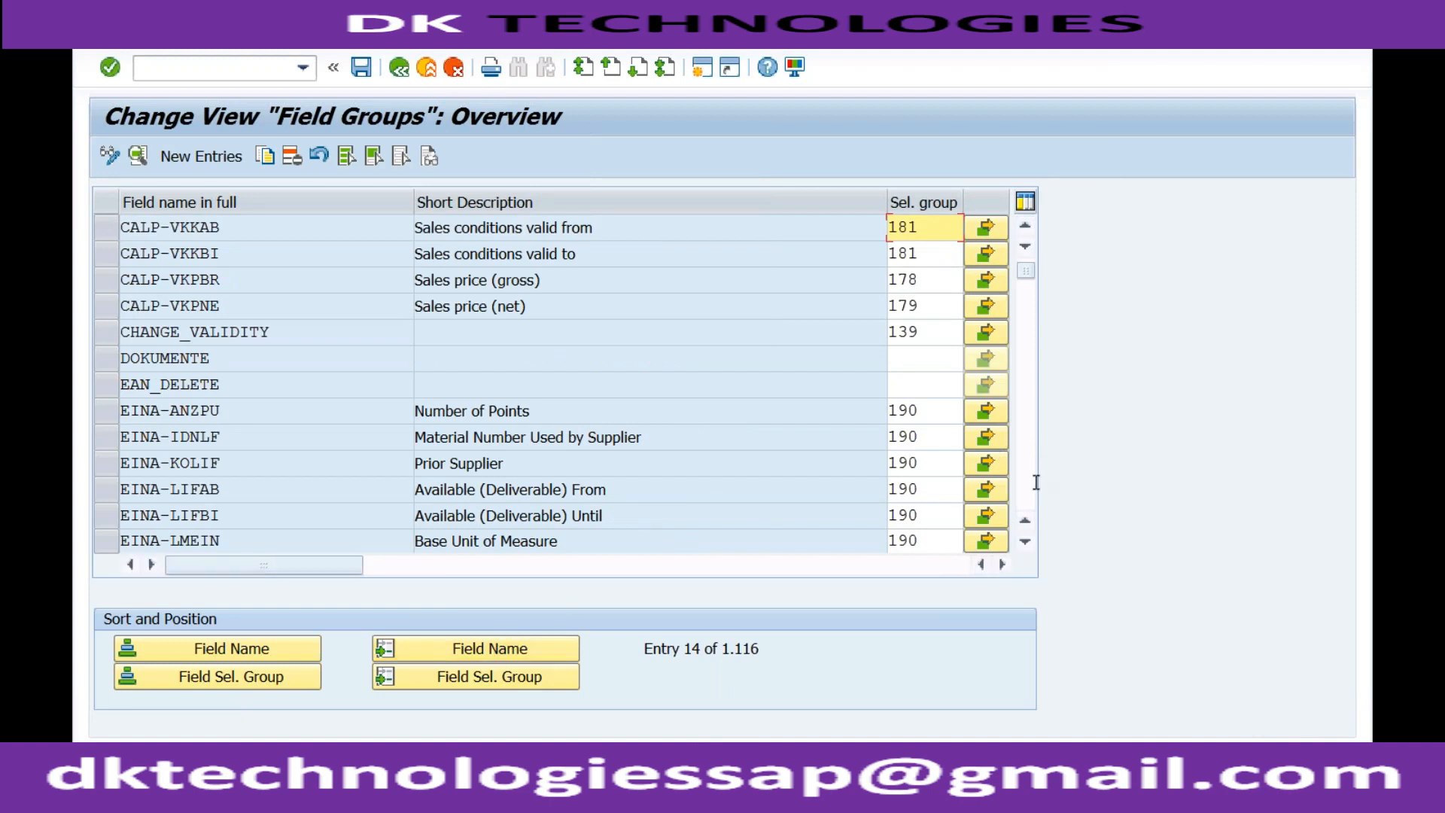
left_click(1031, 458)
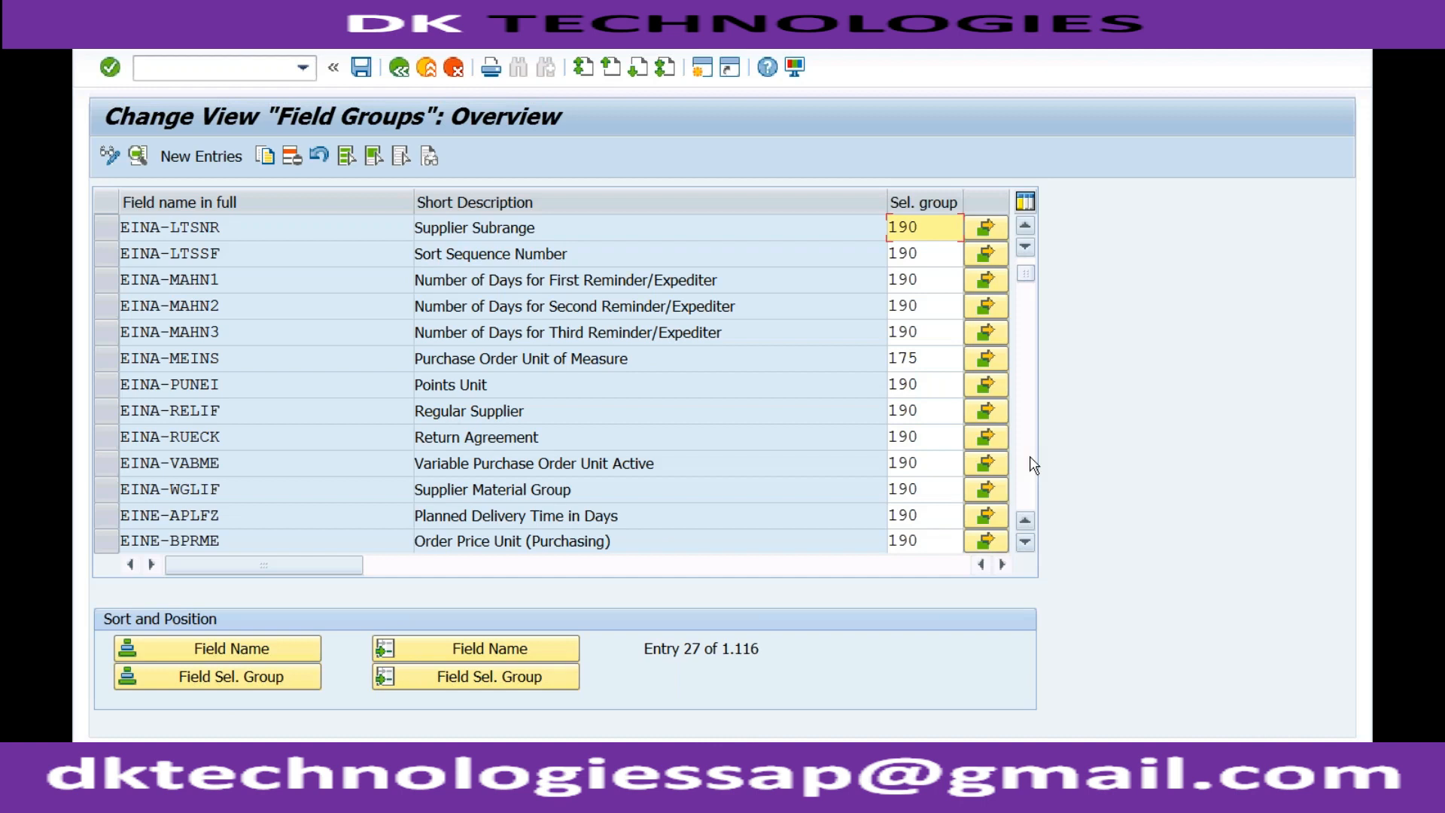
left_click(1033, 465)
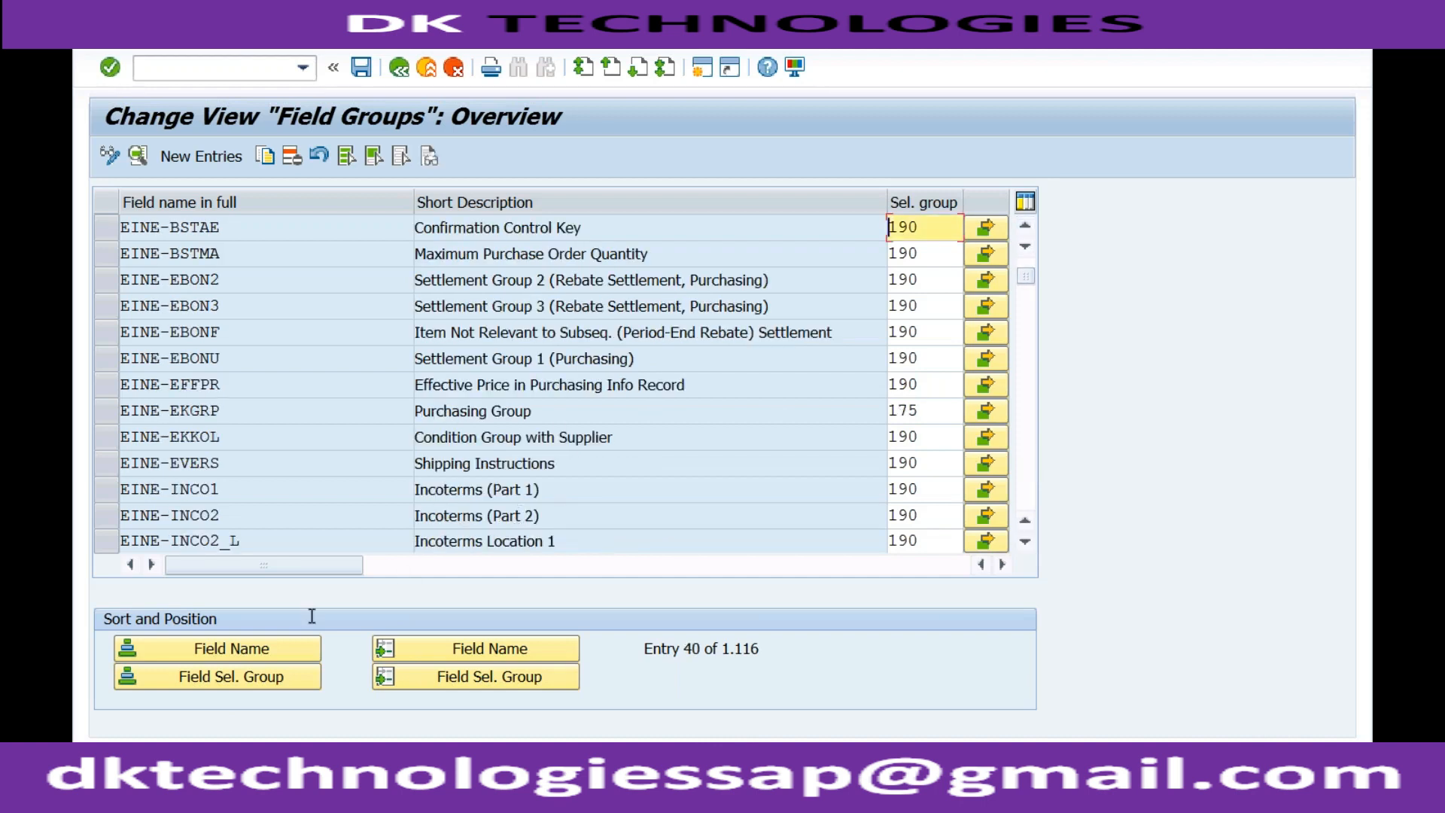
left_click(244, 651)
left_click(429, 646)
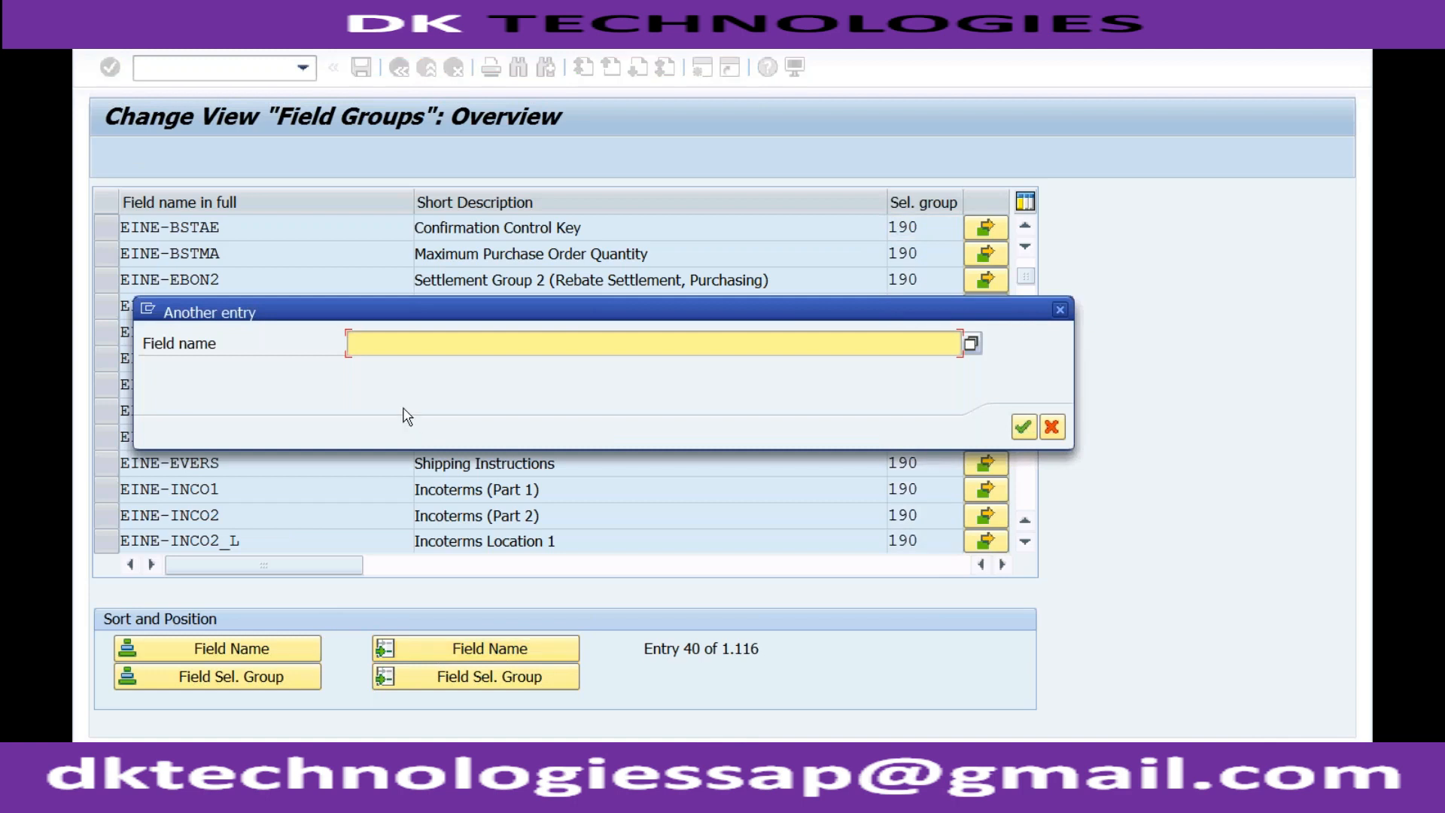
type("matkl")
key("Return")
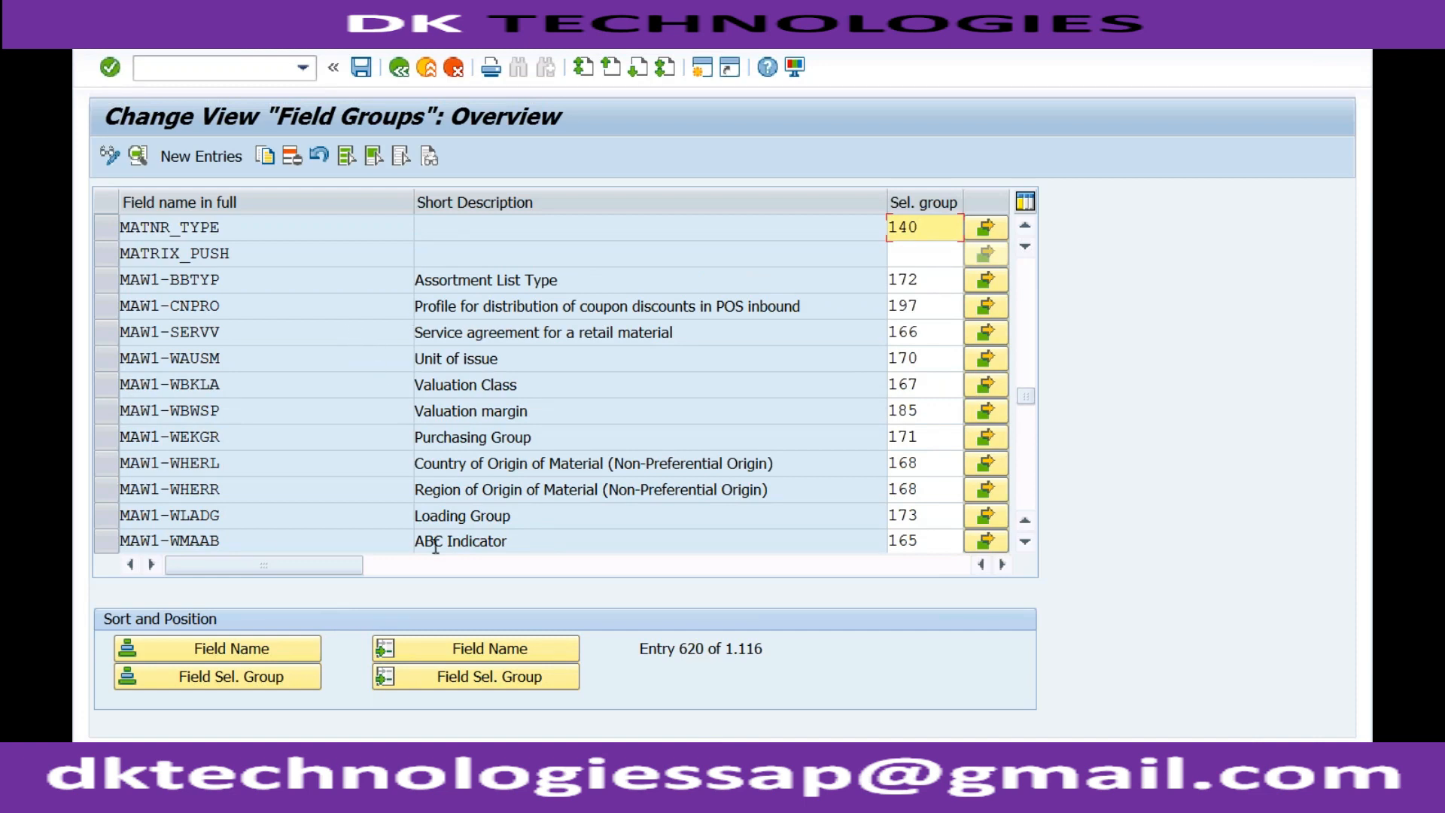
left_click(442, 649)
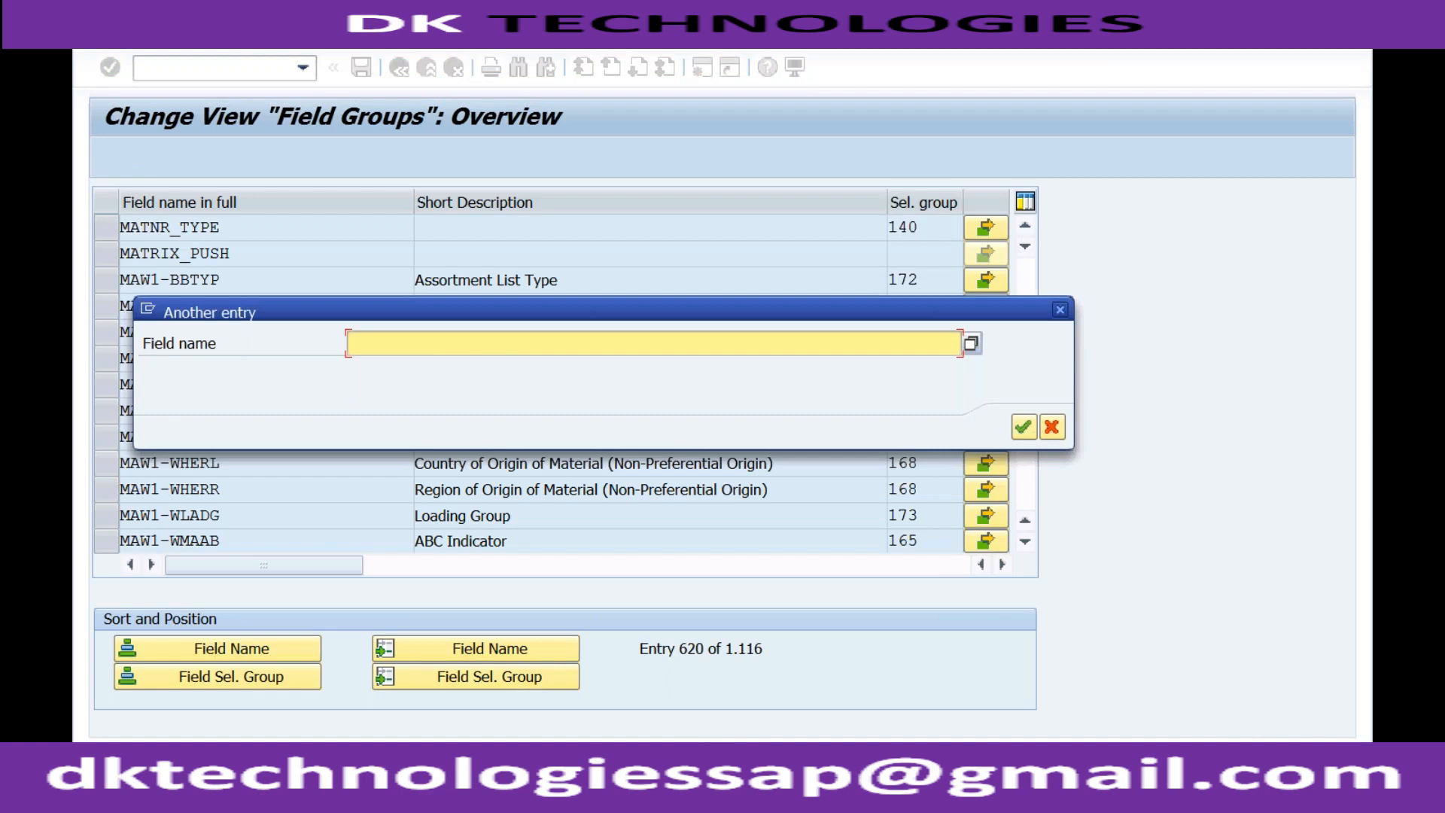
Switch to the Create Material COLOR session and look up Material Group's table name and field name in its technical information.
left_click(380, 783)
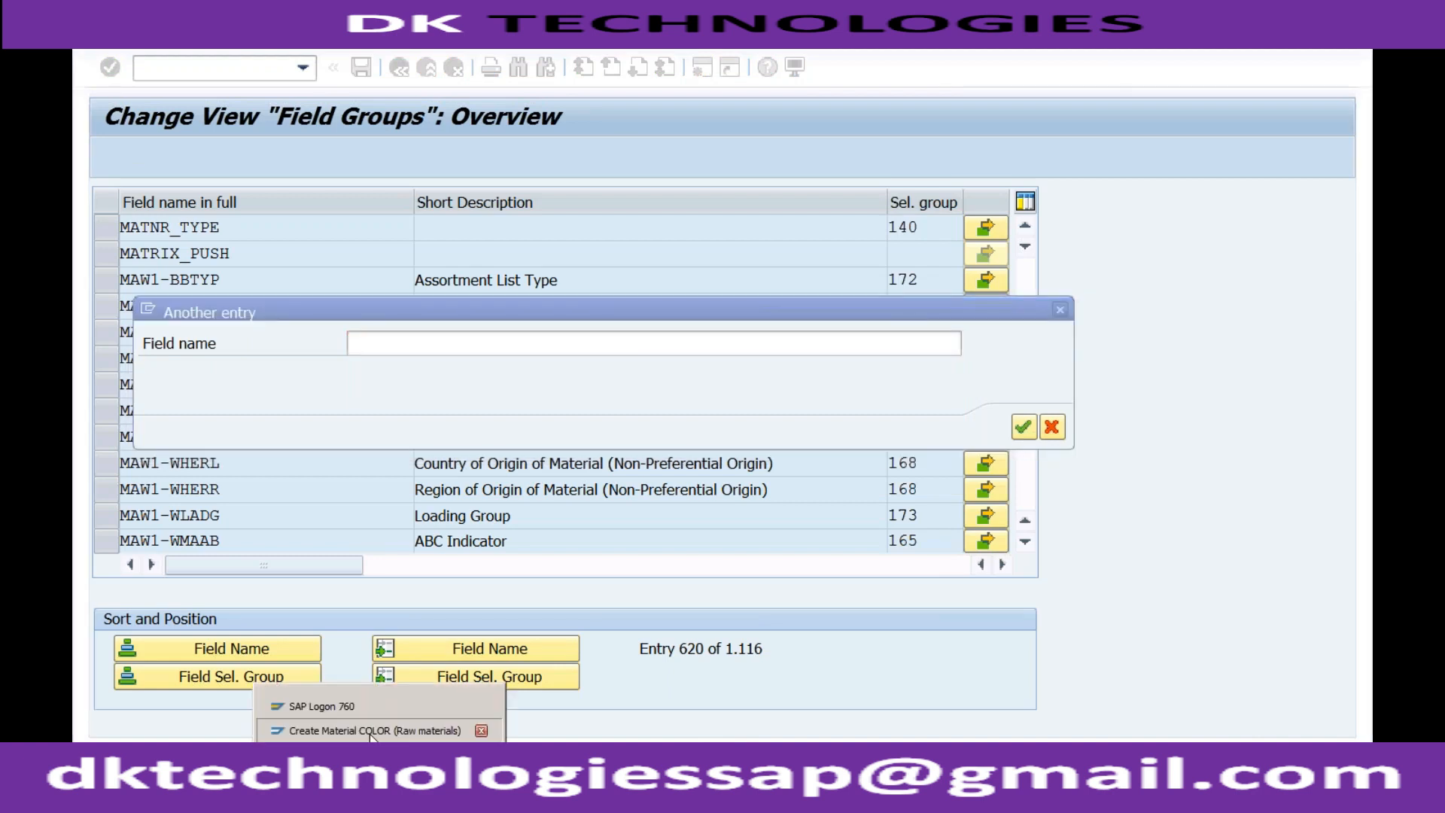
left_click(371, 730)
left_click(344, 367)
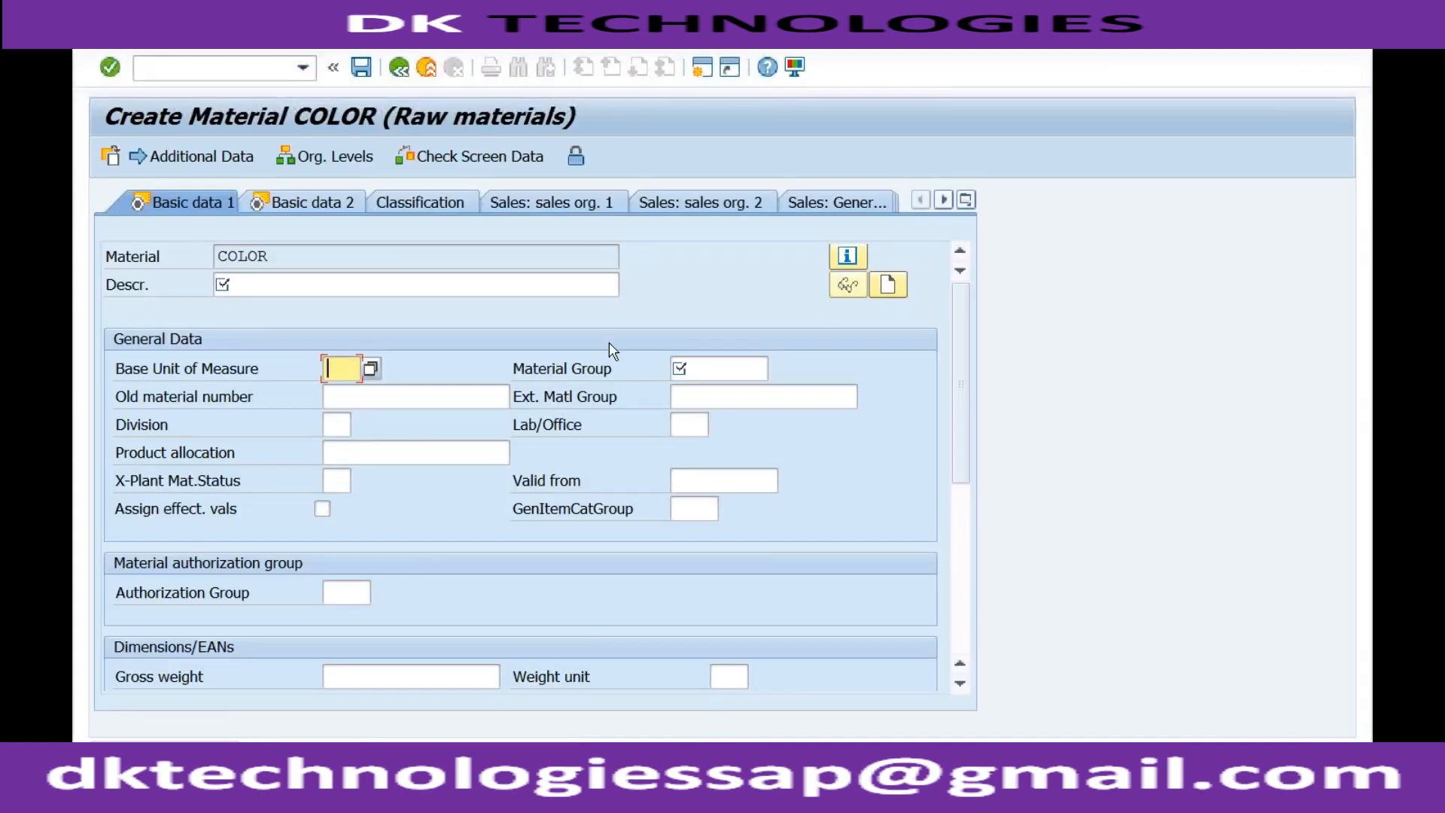
left_click(681, 371)
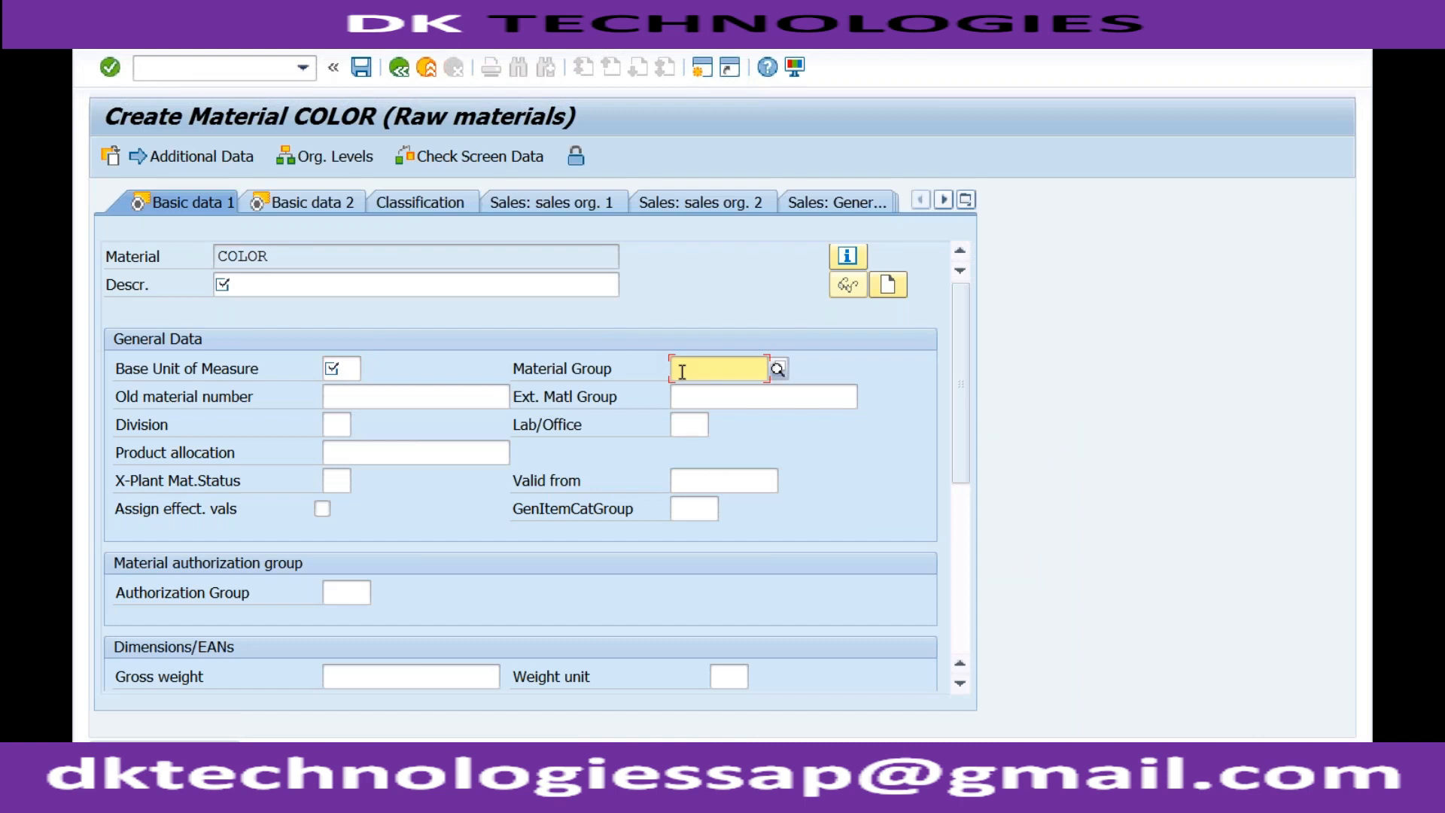
key("F1")
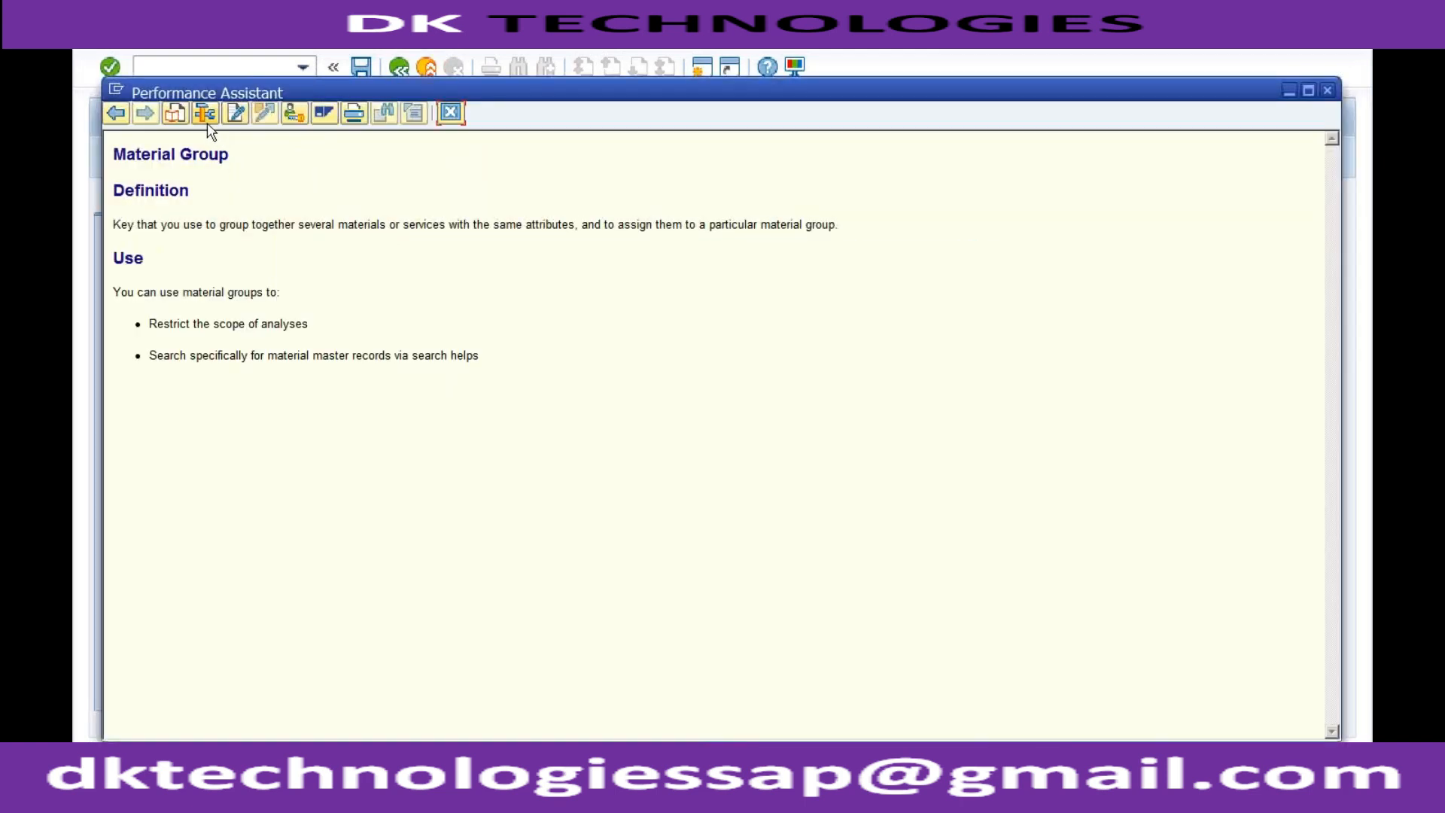
left_click(205, 114)
left_click_drag(393, 485, 337, 483)
left_click_drag(386, 424, 339, 425)
left_click(386, 426)
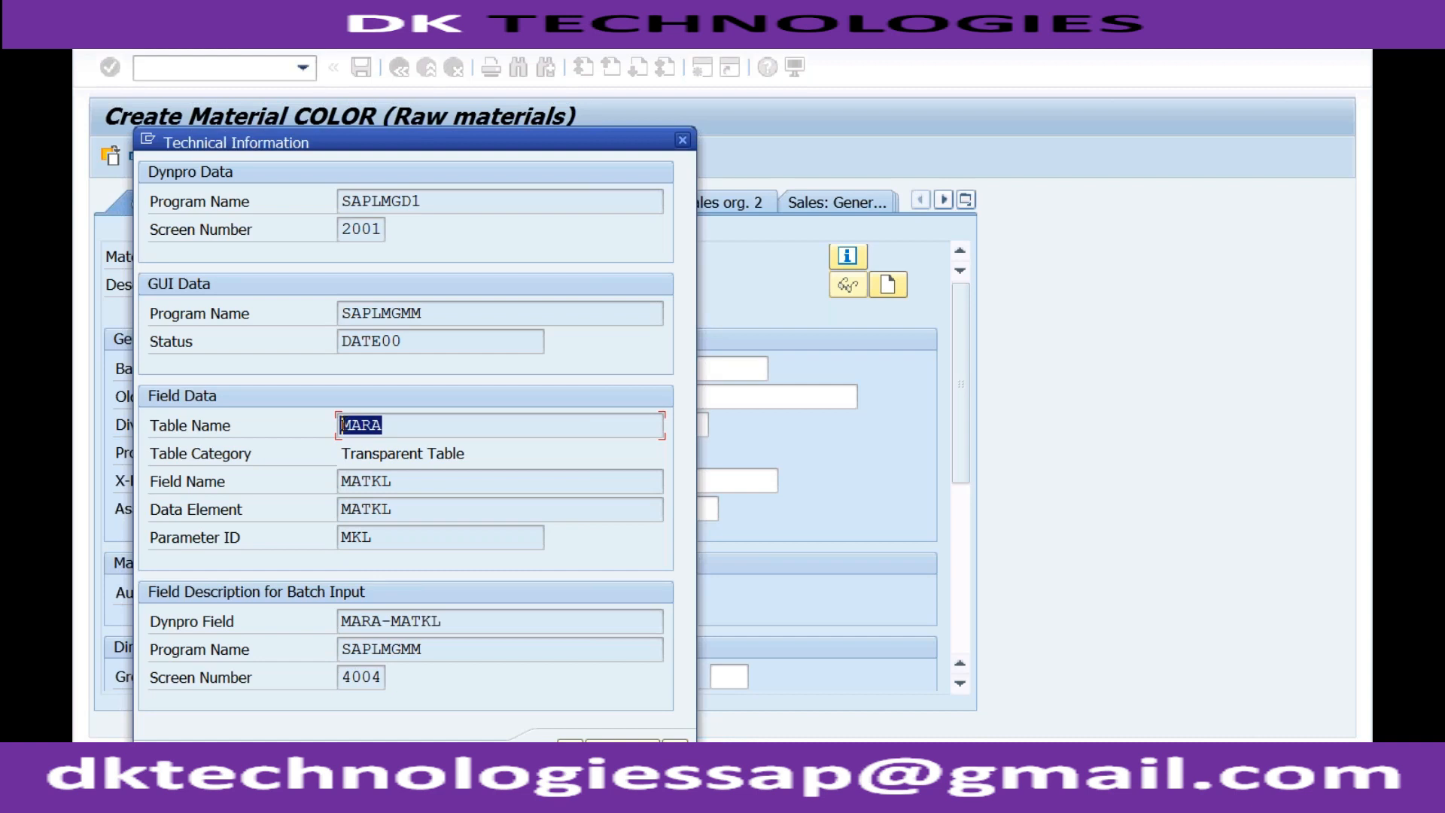
left_click(402, 424)
left_click(682, 140)
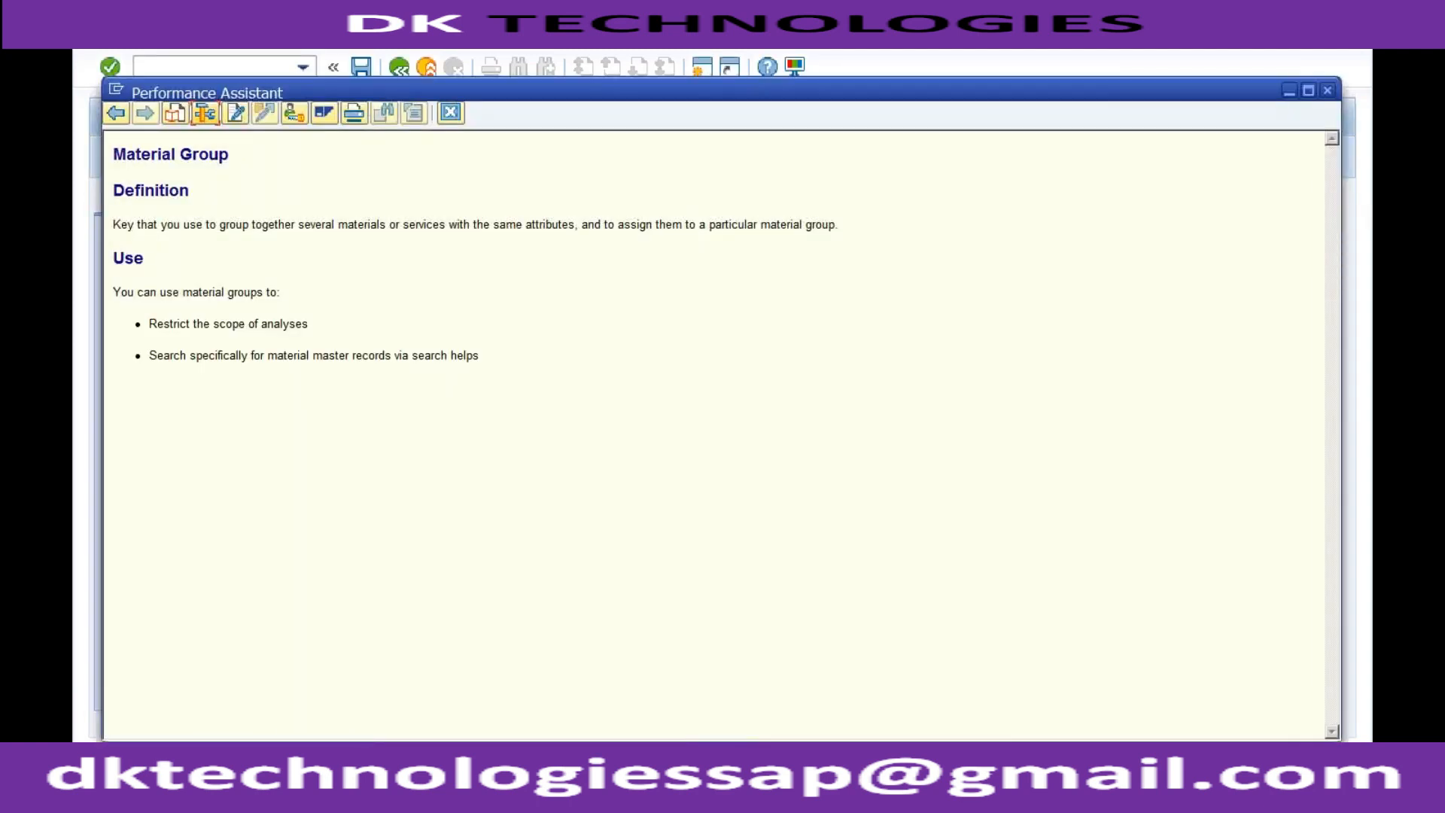
Return to the field groups session, cancel the open position entry, and examine how field names combine table and field.
left_click(379, 793)
left_click(384, 730)
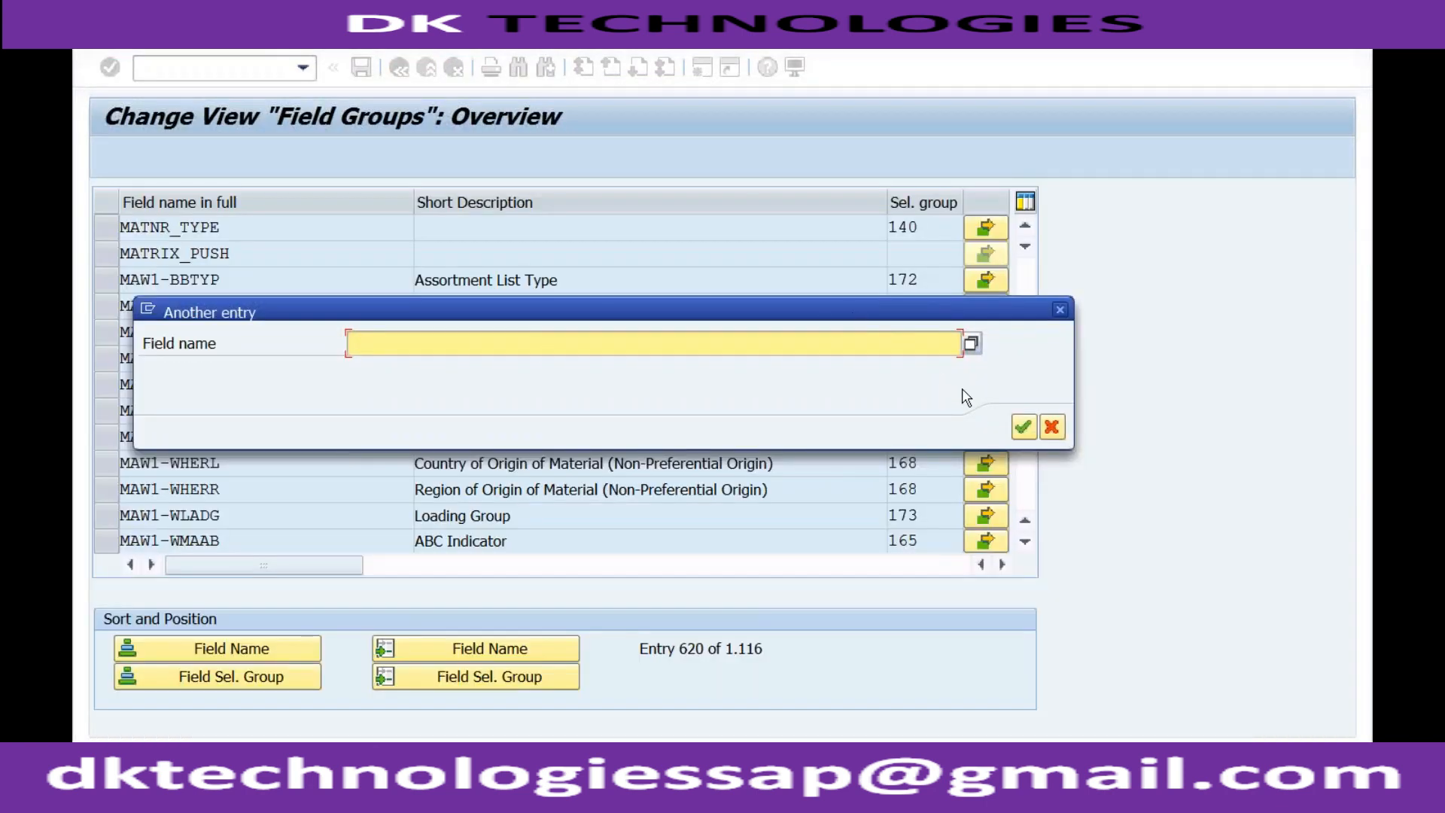
left_click(1051, 427)
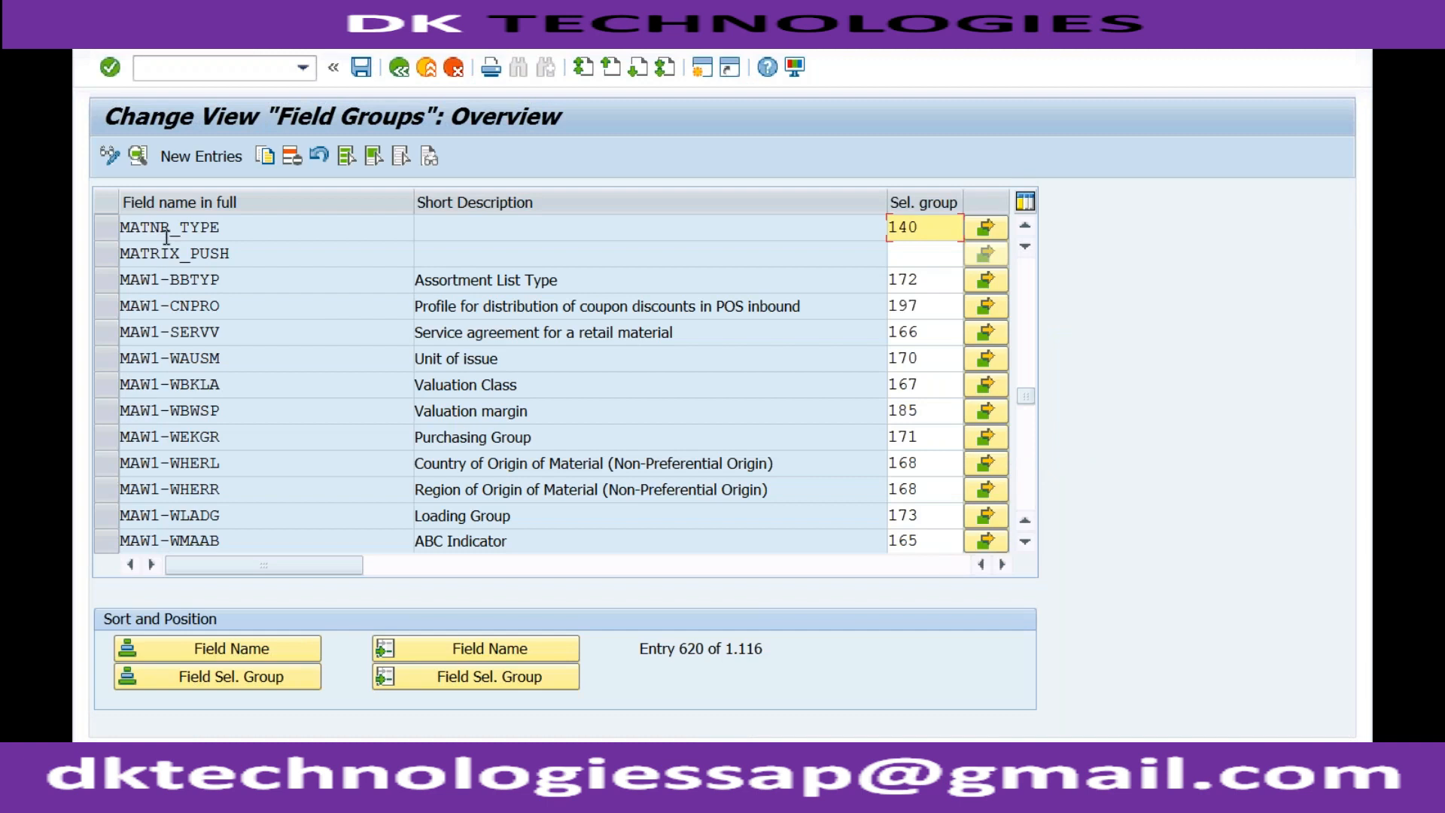
left_click(178, 253)
left_click_drag(161, 279, 118, 280)
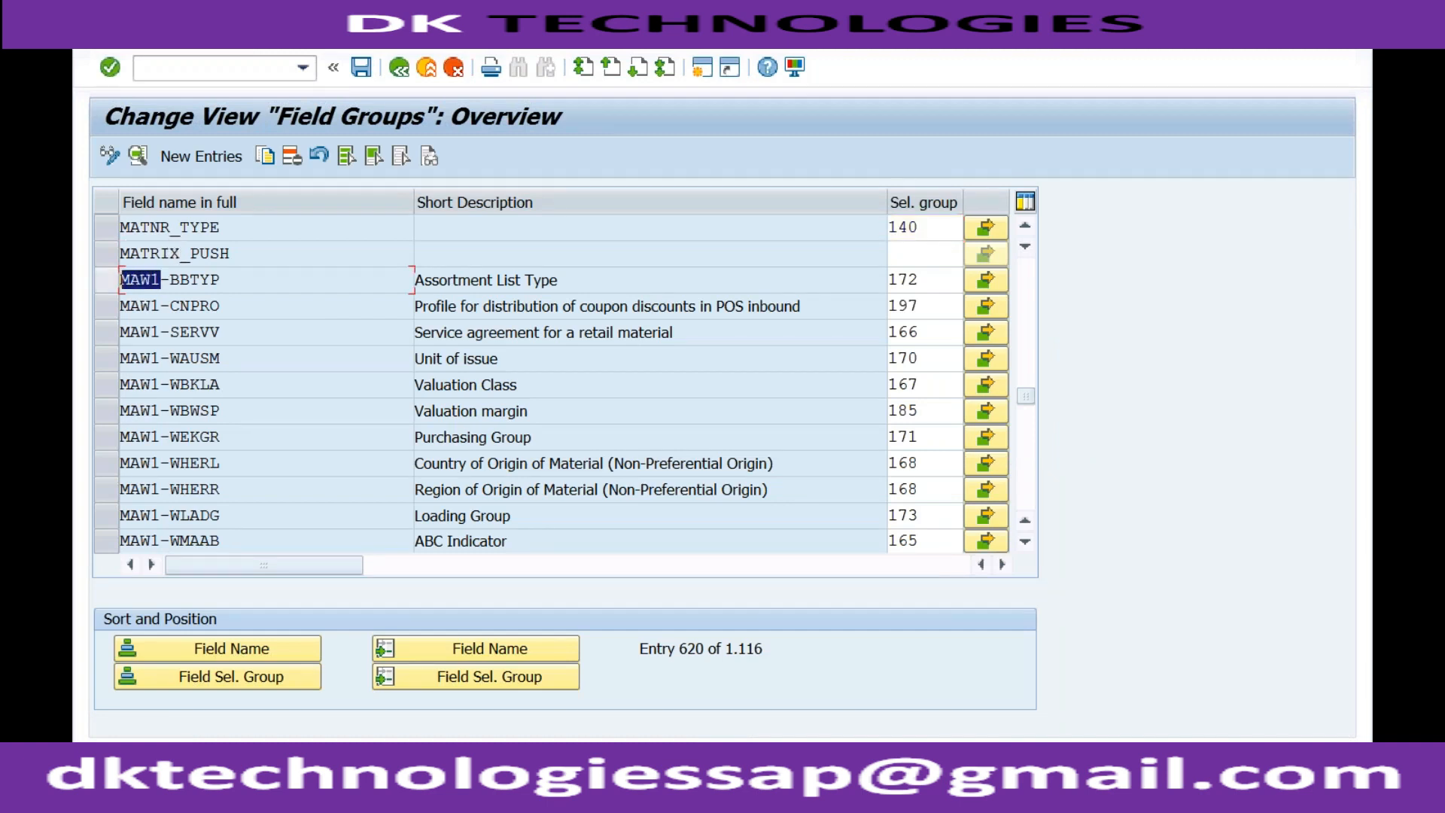
left_click(224, 279)
left_click_drag(223, 278, 170, 279)
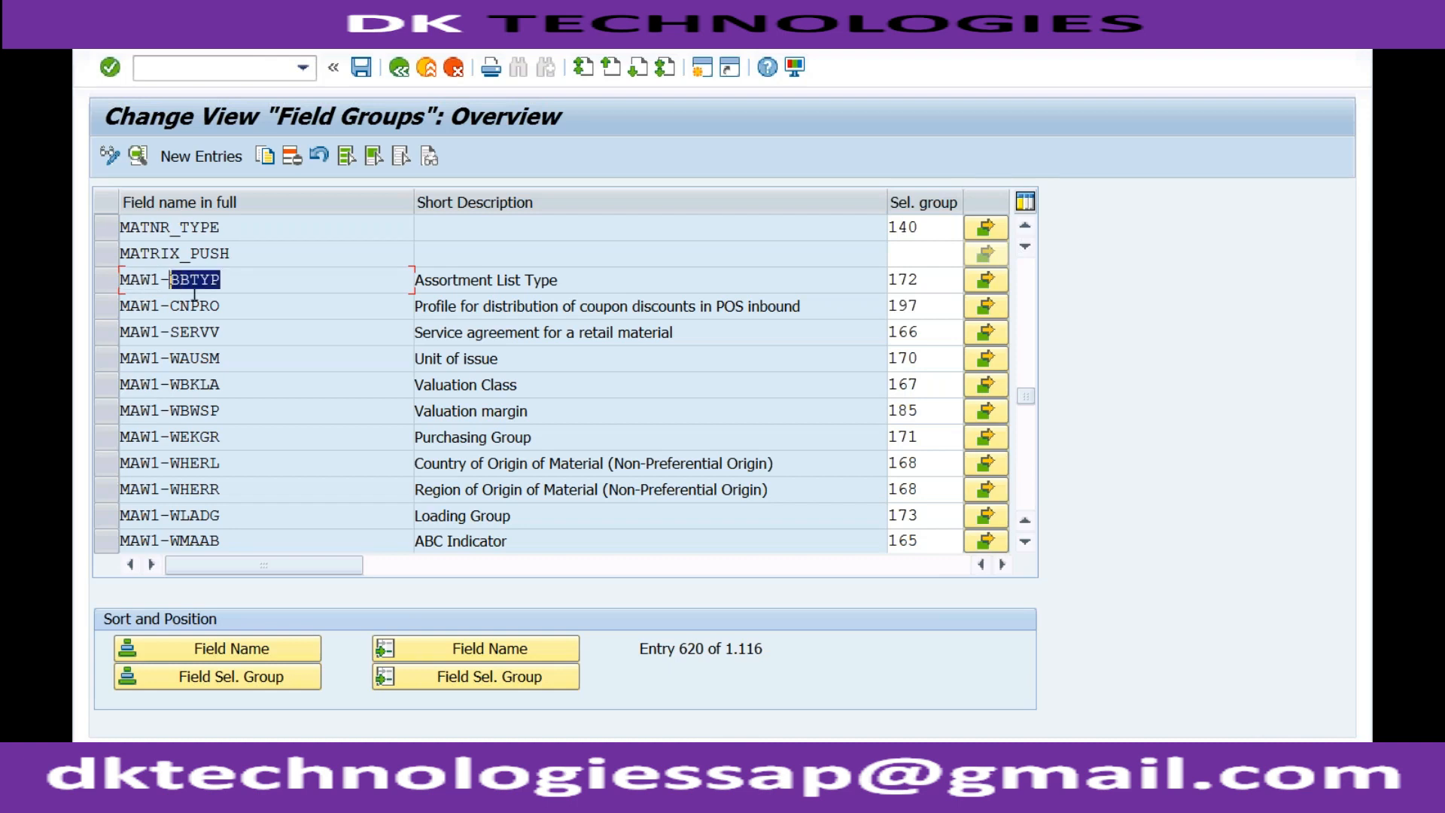
Position the field groups list at field name MARA-MATKL and check its short description.
left_click(446, 645)
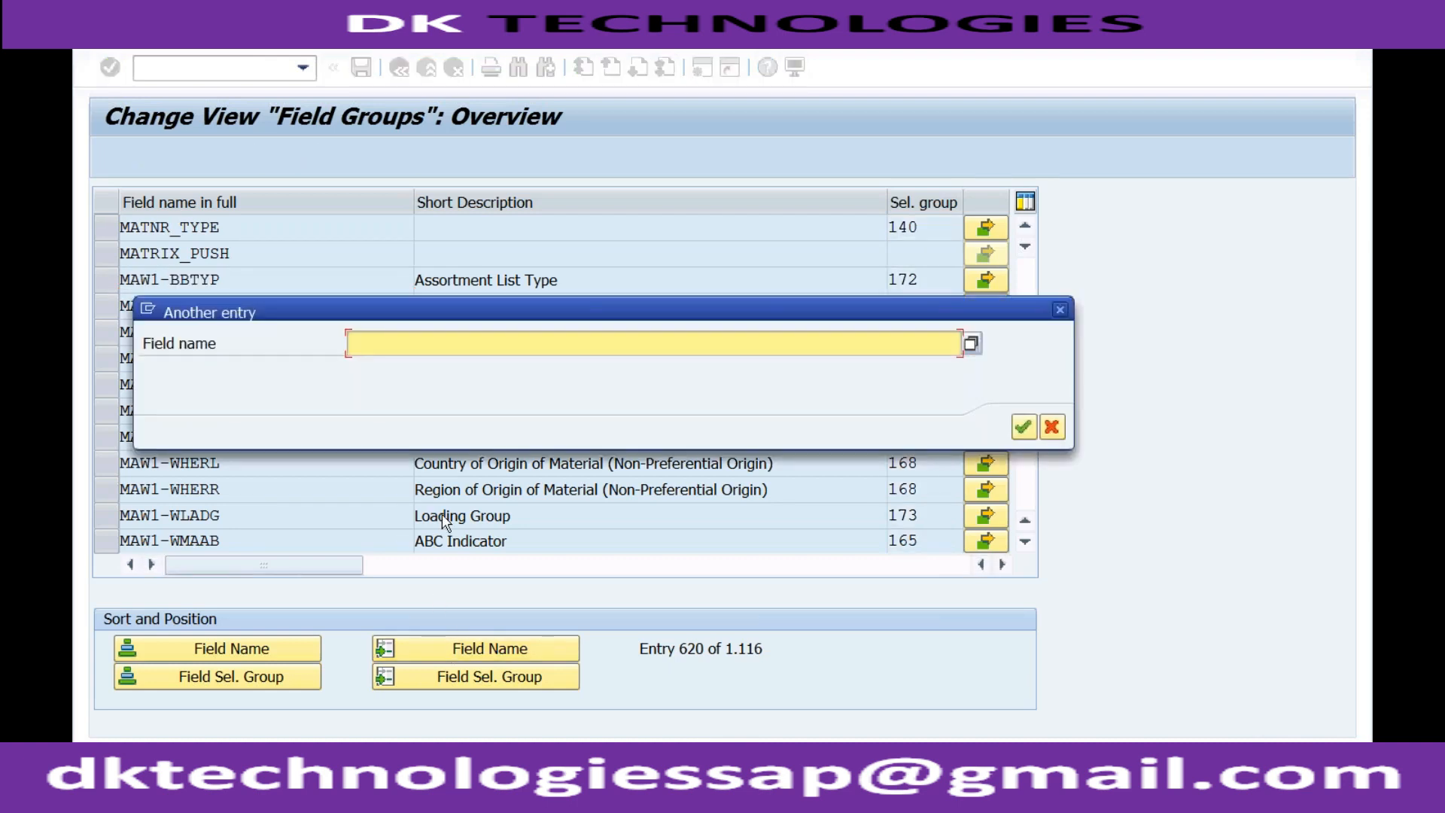
type("mara-matkl")
key("Return")
left_click_drag(519, 230, 415, 228)
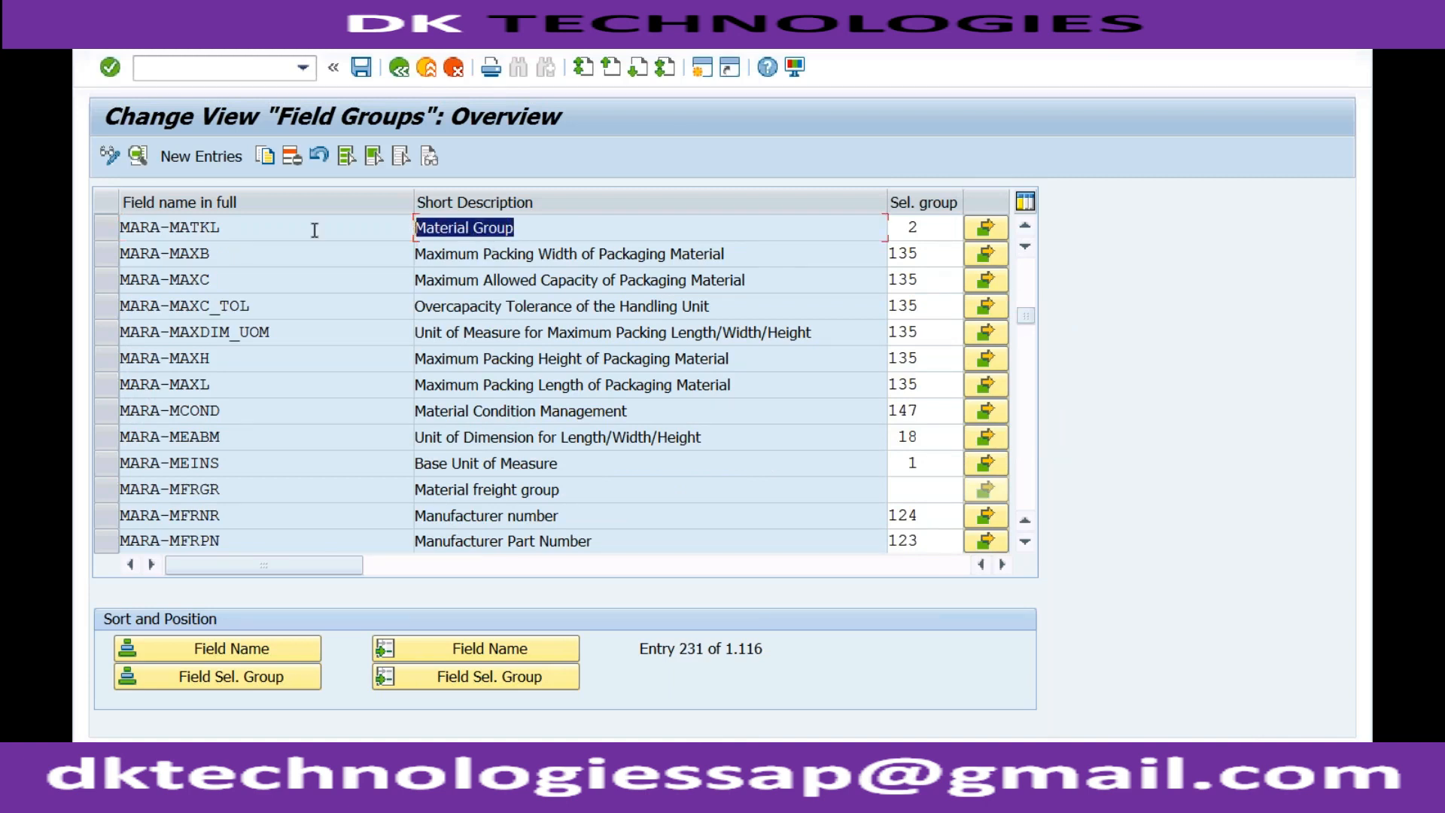
left_click(241, 228)
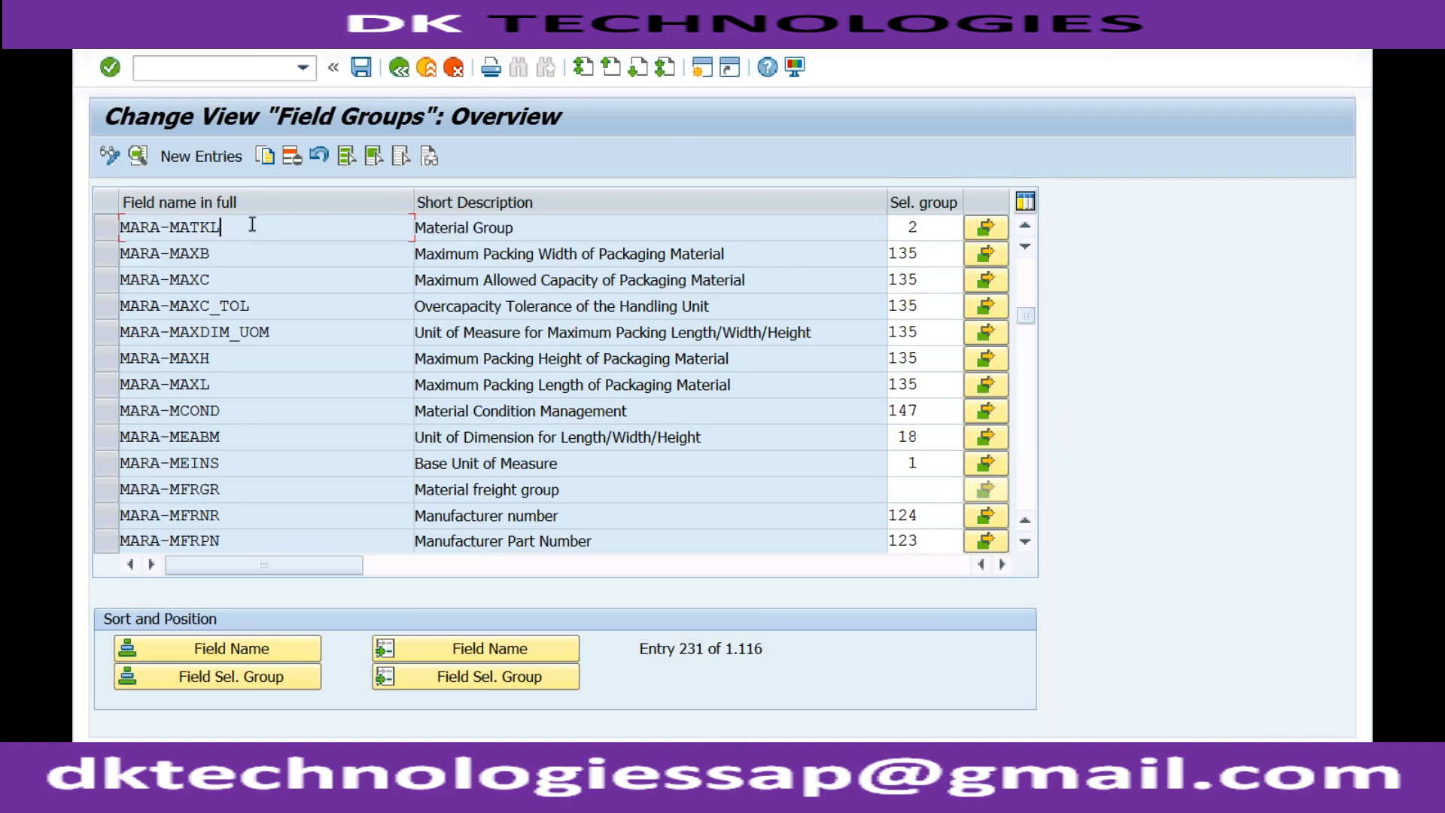
Check the selection group assigned to MARA-MATKL and open its field selection for data screens.
left_click(918, 226)
left_click_drag(916, 226, 907, 227)
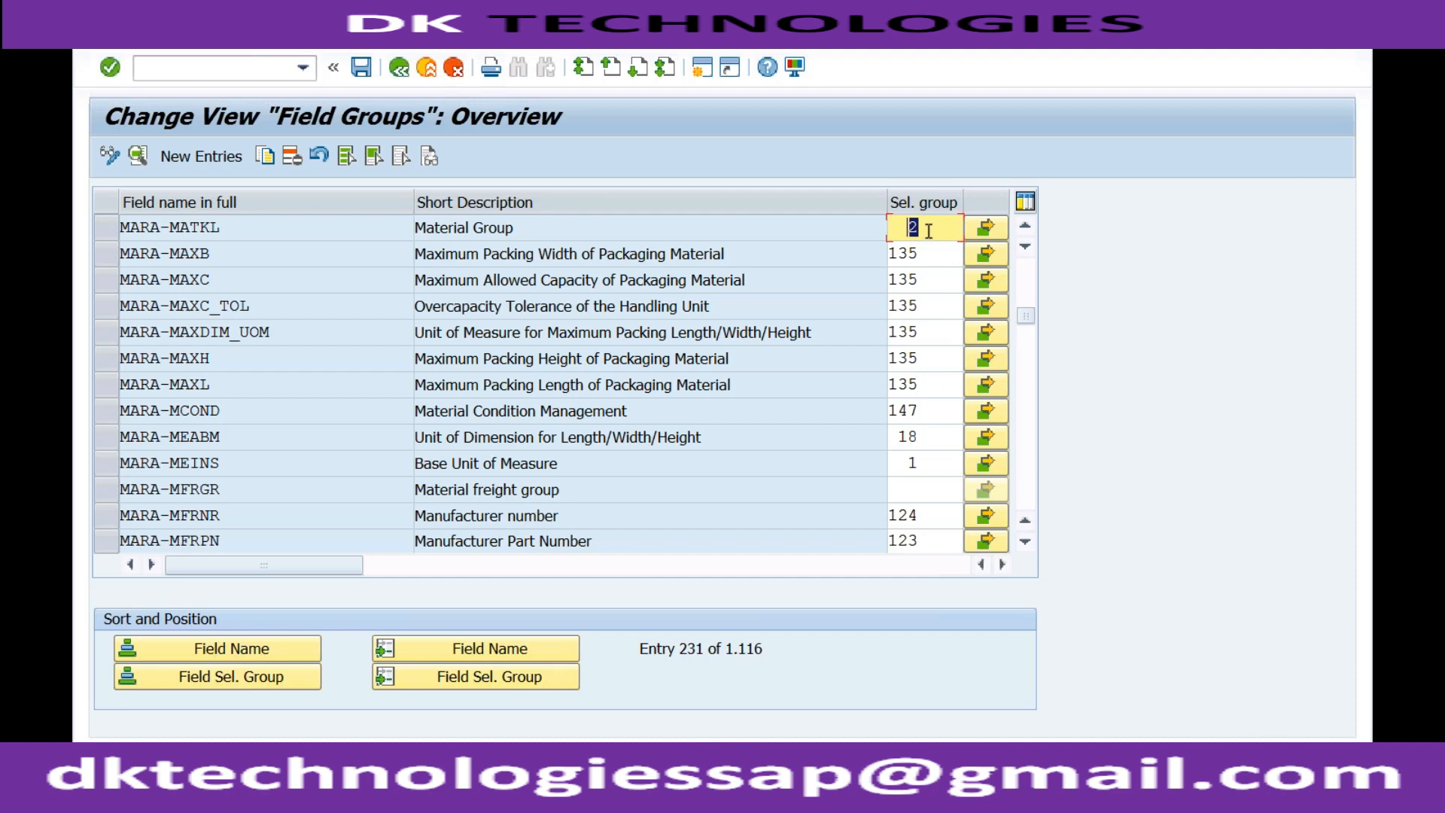
left_click(254, 226)
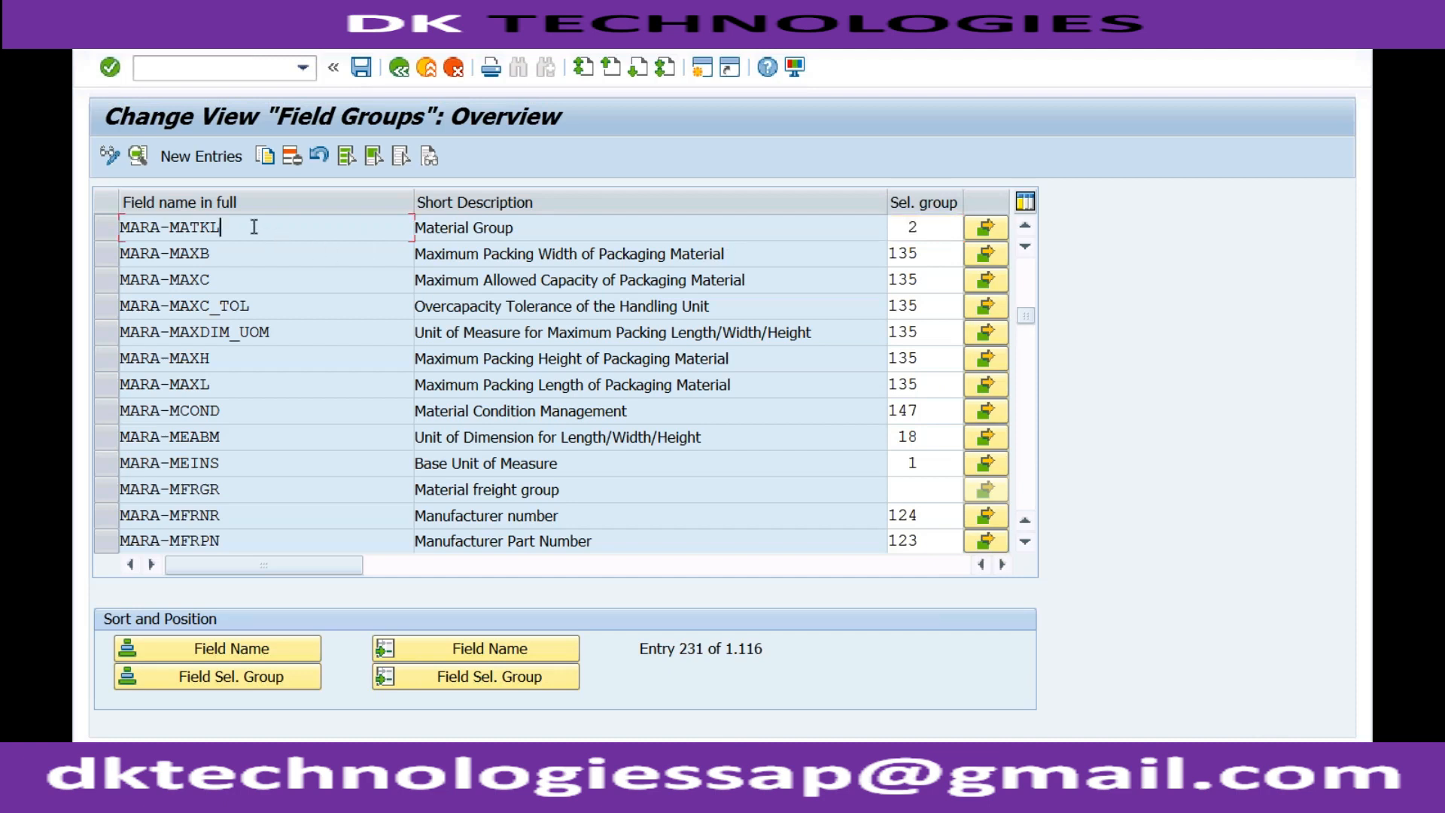
left_click(924, 228)
left_click_drag(907, 229, 900, 229)
left_click(985, 227)
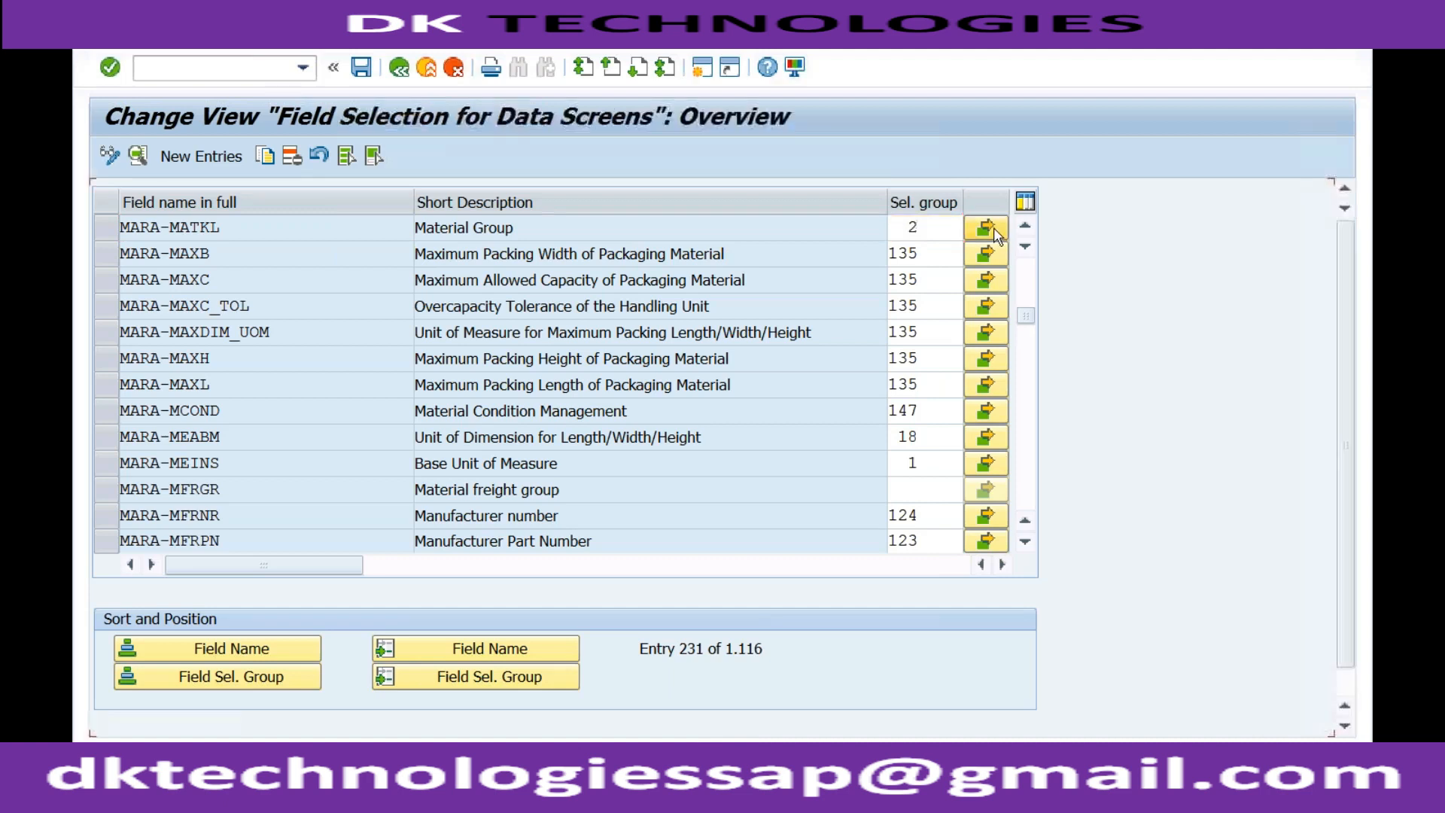
Look through the field references of field selection group 2 and their hide, display, required and optional entry settings, down to MM01.
left_click(319, 228)
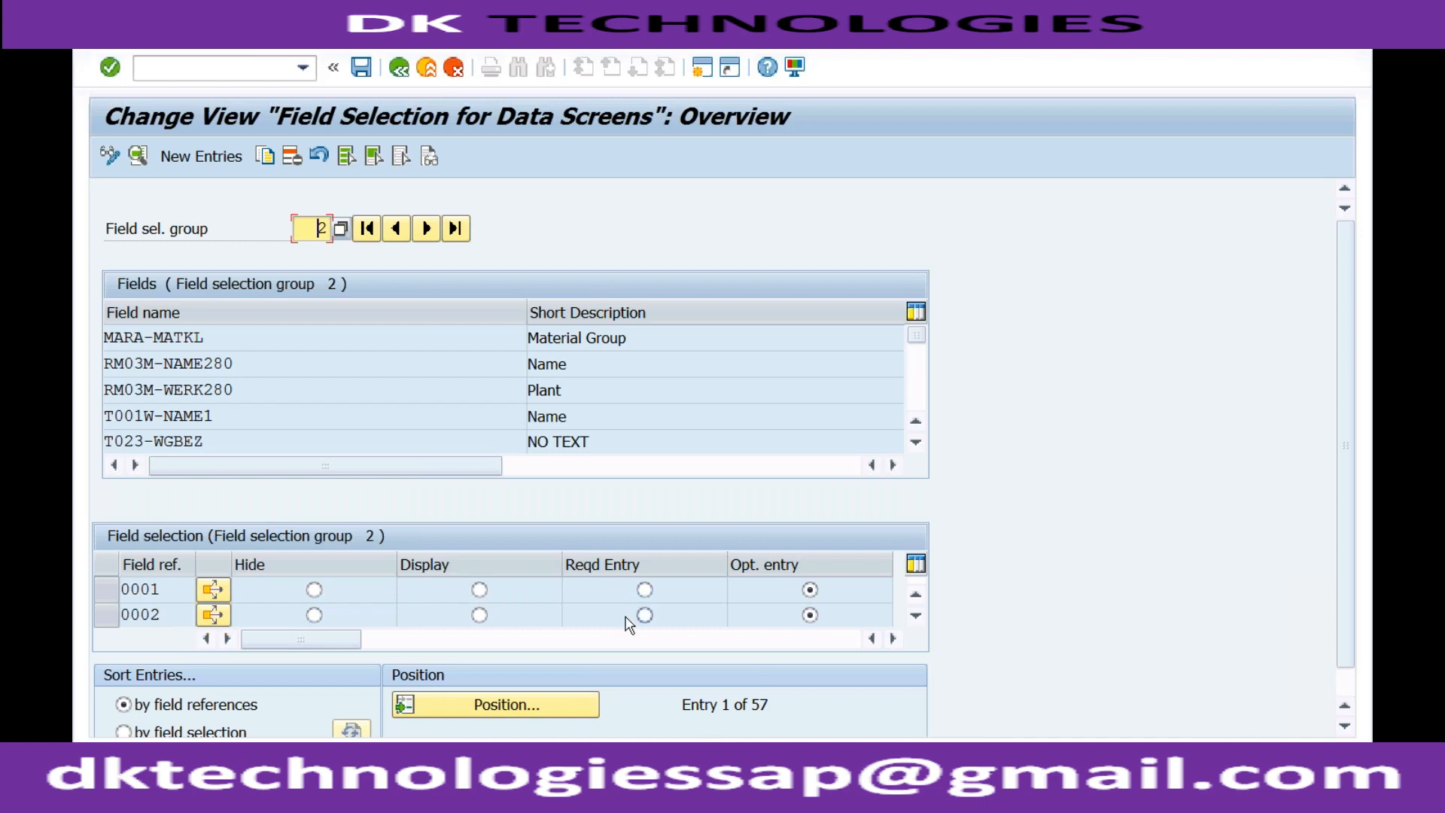
left_click(915, 618)
left_click(915, 618)
left_click(915, 618)
left_click(915, 618)
left_click(915, 619)
left_click(915, 618)
left_click(915, 618)
left_click(915, 619)
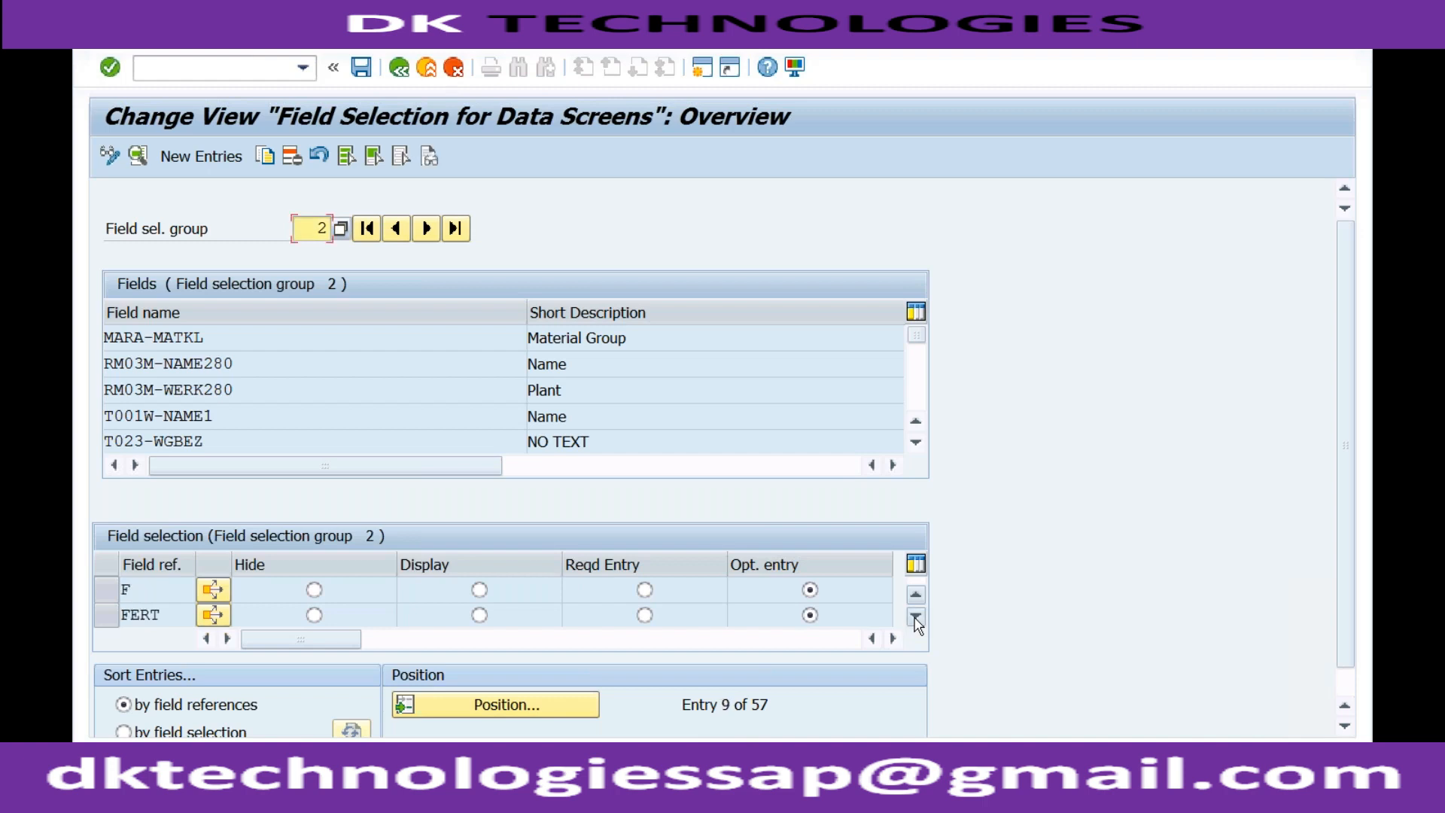
left_click(916, 619)
left_click(915, 618)
left_click(915, 619)
left_click(915, 619)
left_click(915, 619)
left_click(915, 619)
left_click(915, 619)
left_click(915, 619)
left_click(915, 618)
left_click(915, 619)
left_click(916, 619)
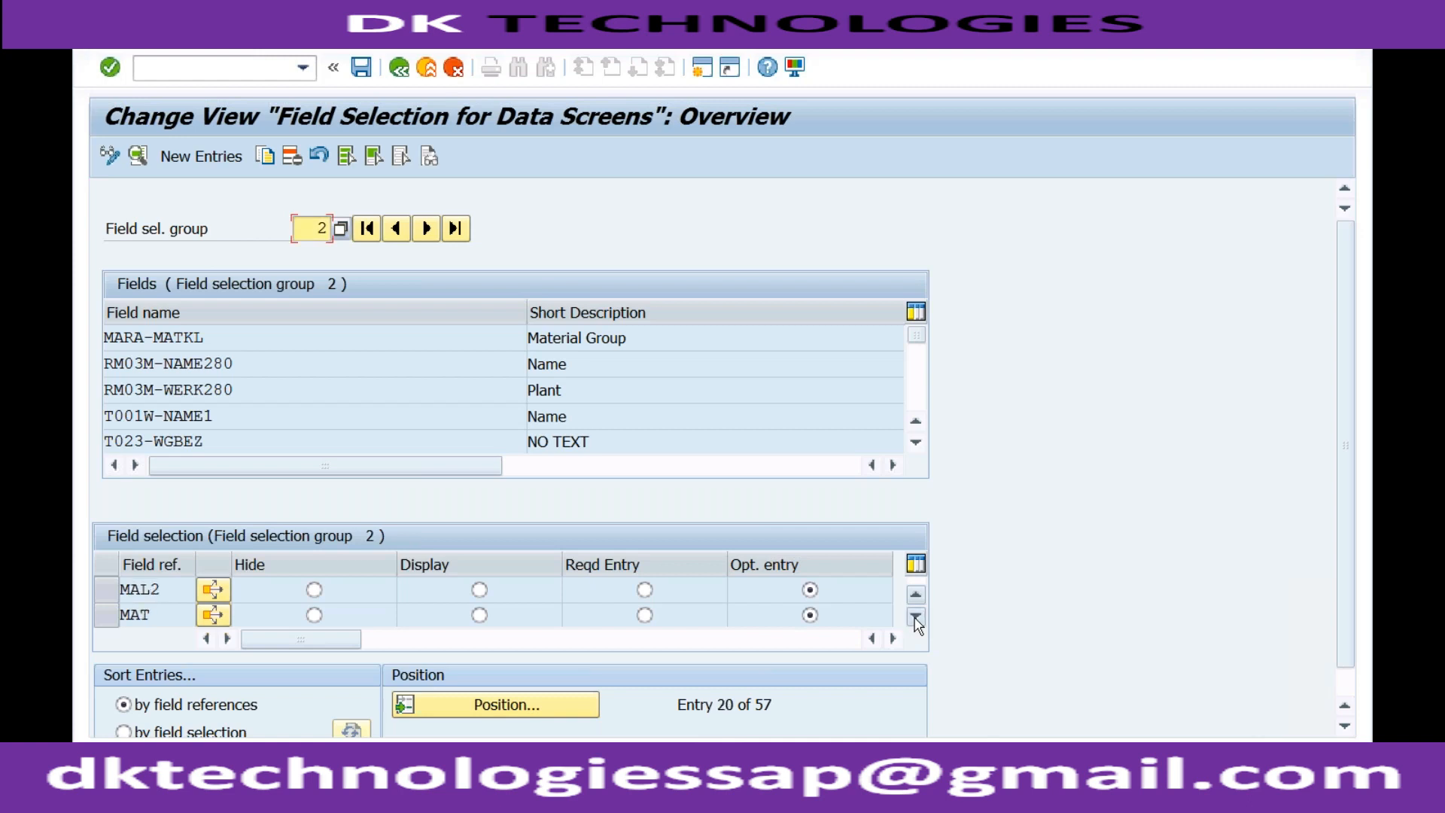
left_click(915, 618)
left_click(915, 619)
left_click(915, 618)
left_click(915, 619)
left_click(915, 619)
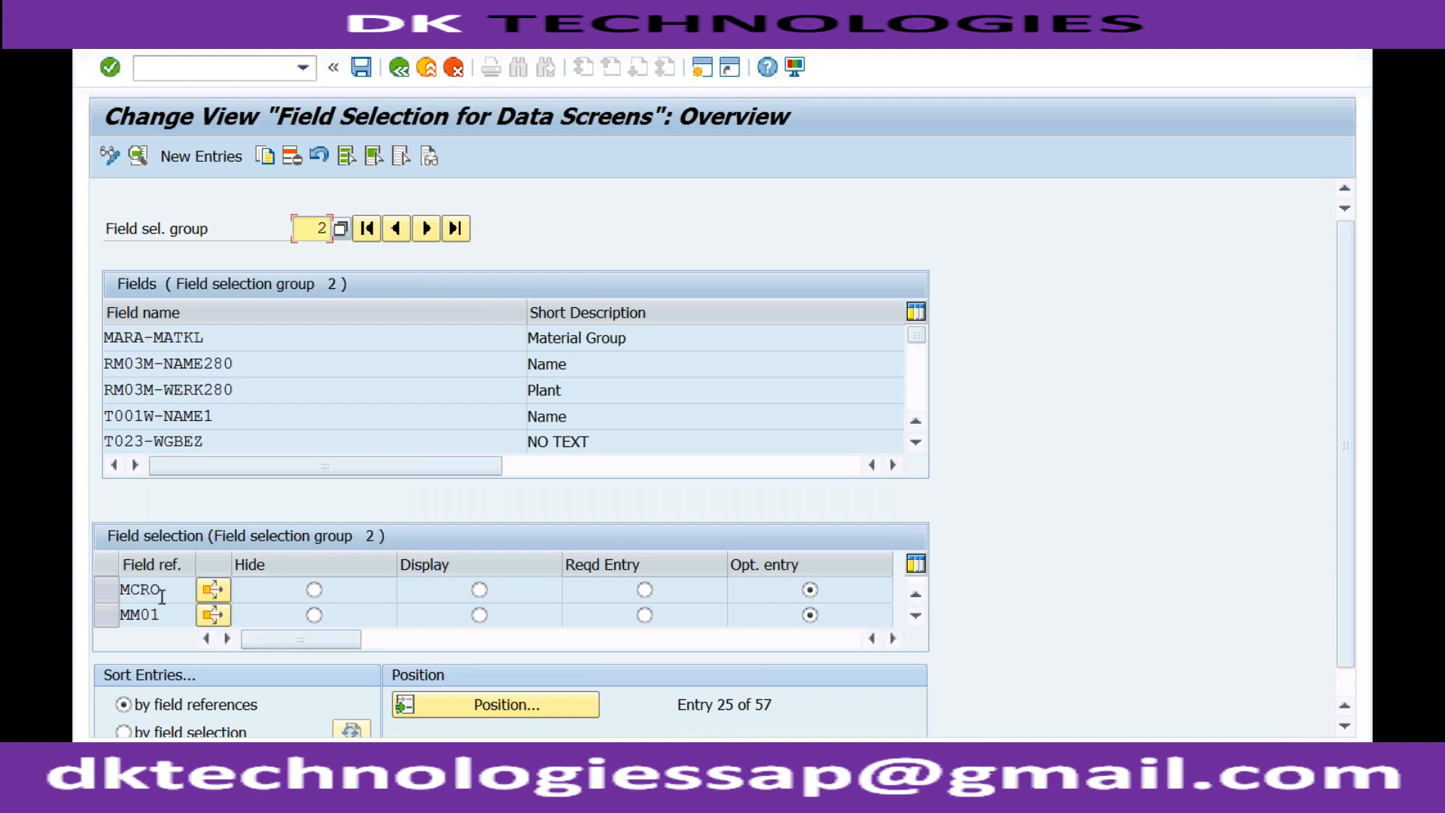
Check which field selection option is set for transaction reference MM03.
left_click(915, 616)
left_click(915, 616)
left_click(915, 619)
left_click(915, 618)
left_click(915, 596)
left_click(474, 577)
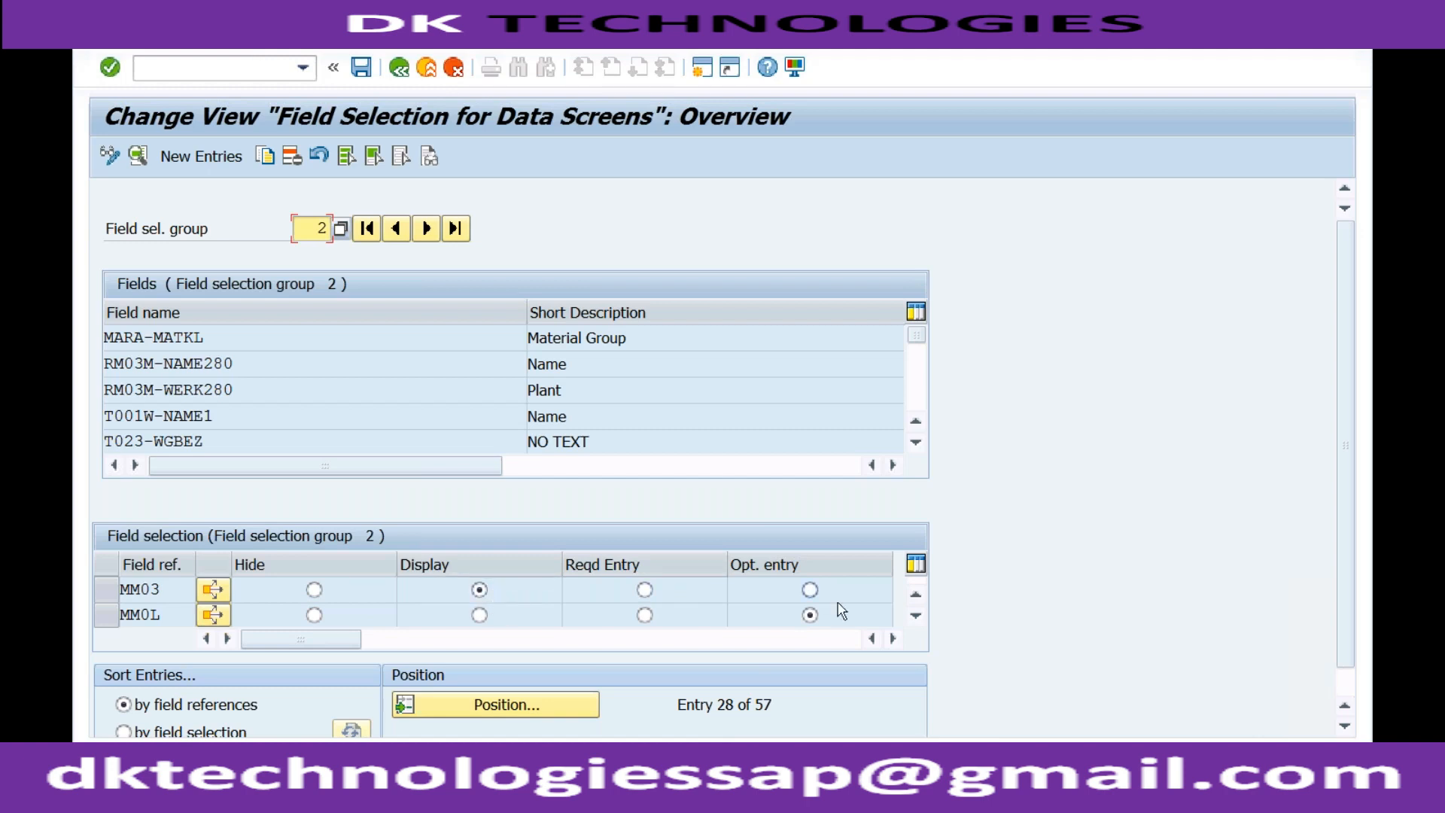
Set field reference ROH in field selection group 2 to optional entry and save the change in the proposed customizing request.
left_click(915, 617)
left_click(915, 617)
left_click(915, 618)
left_click(915, 618)
left_click(915, 618)
left_click(915, 618)
left_click(915, 618)
left_click(916, 618)
left_click(915, 618)
left_click(915, 618)
left_click(915, 617)
left_click(915, 617)
left_click(915, 618)
left_click(915, 618)
left_click(915, 618)
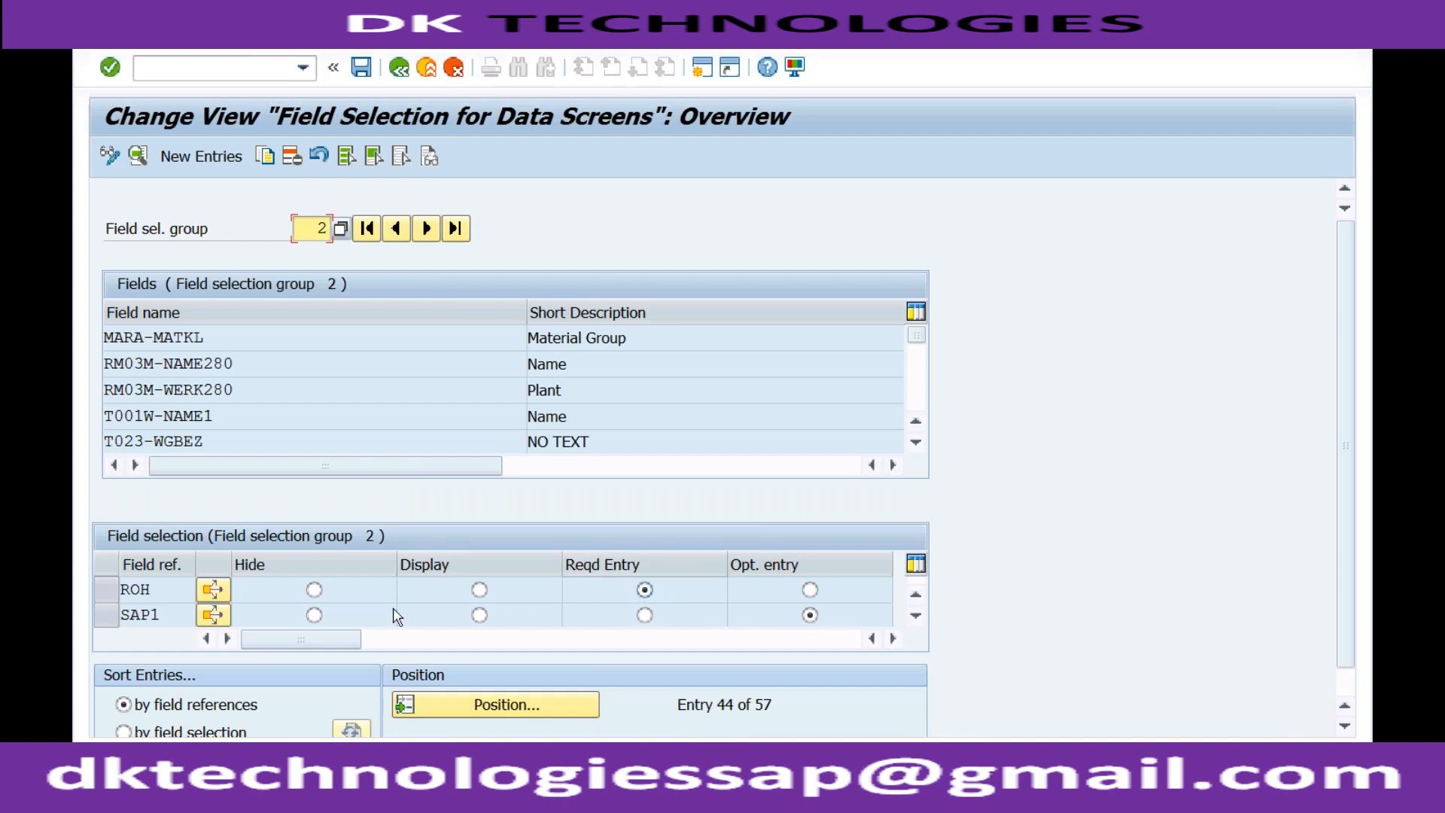
left_click(159, 589)
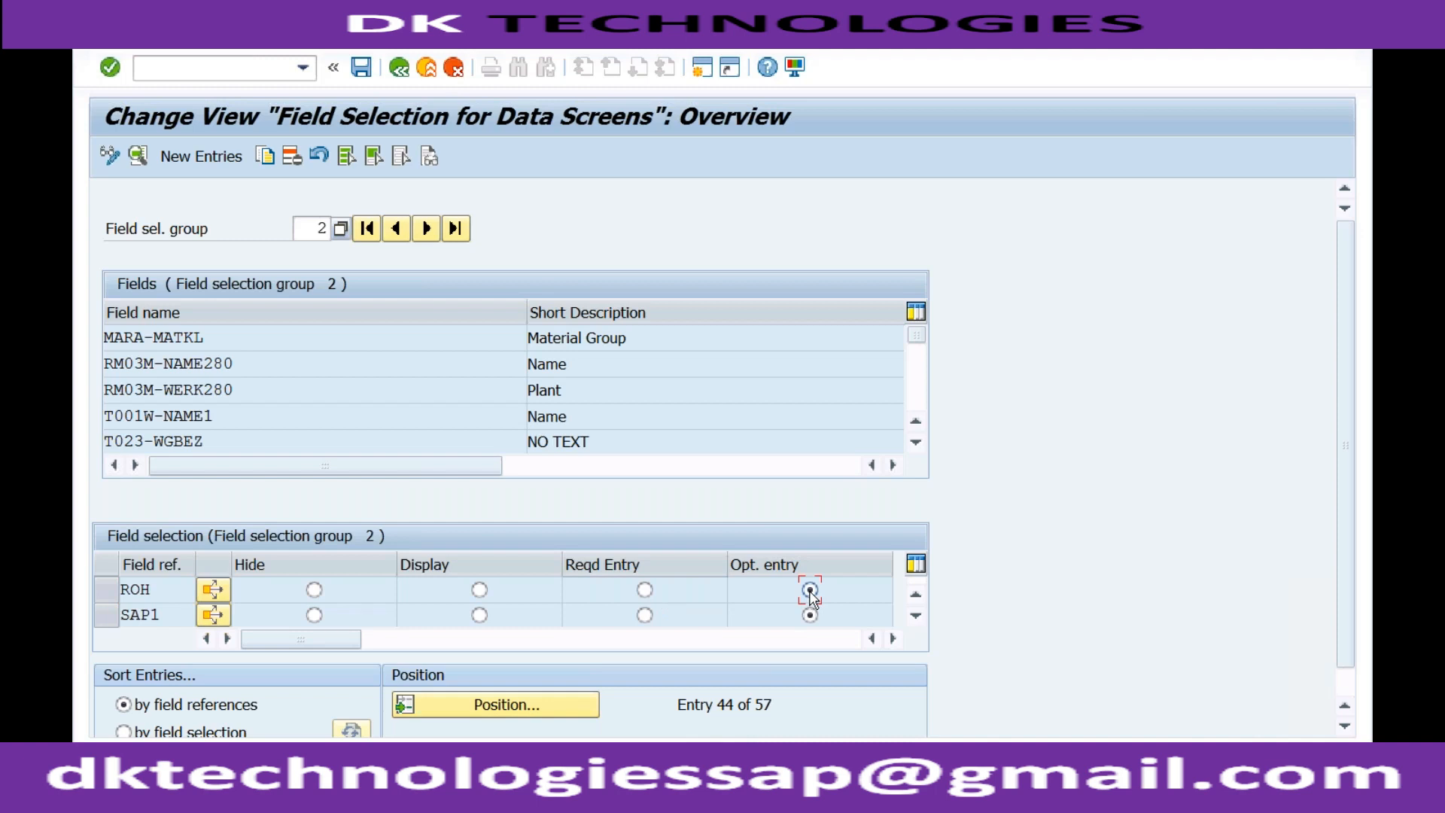
left_click(362, 69)
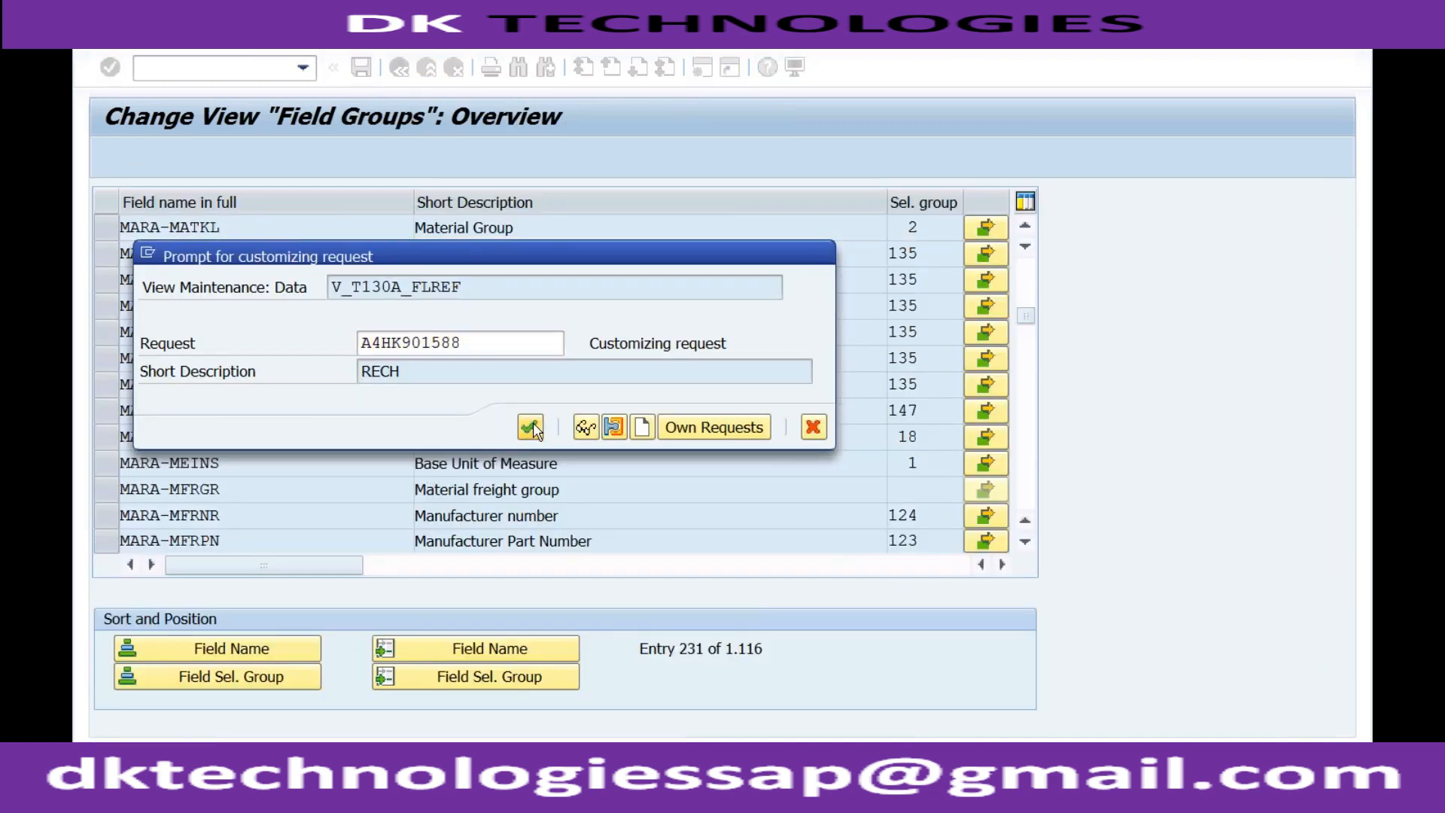
left_click(531, 428)
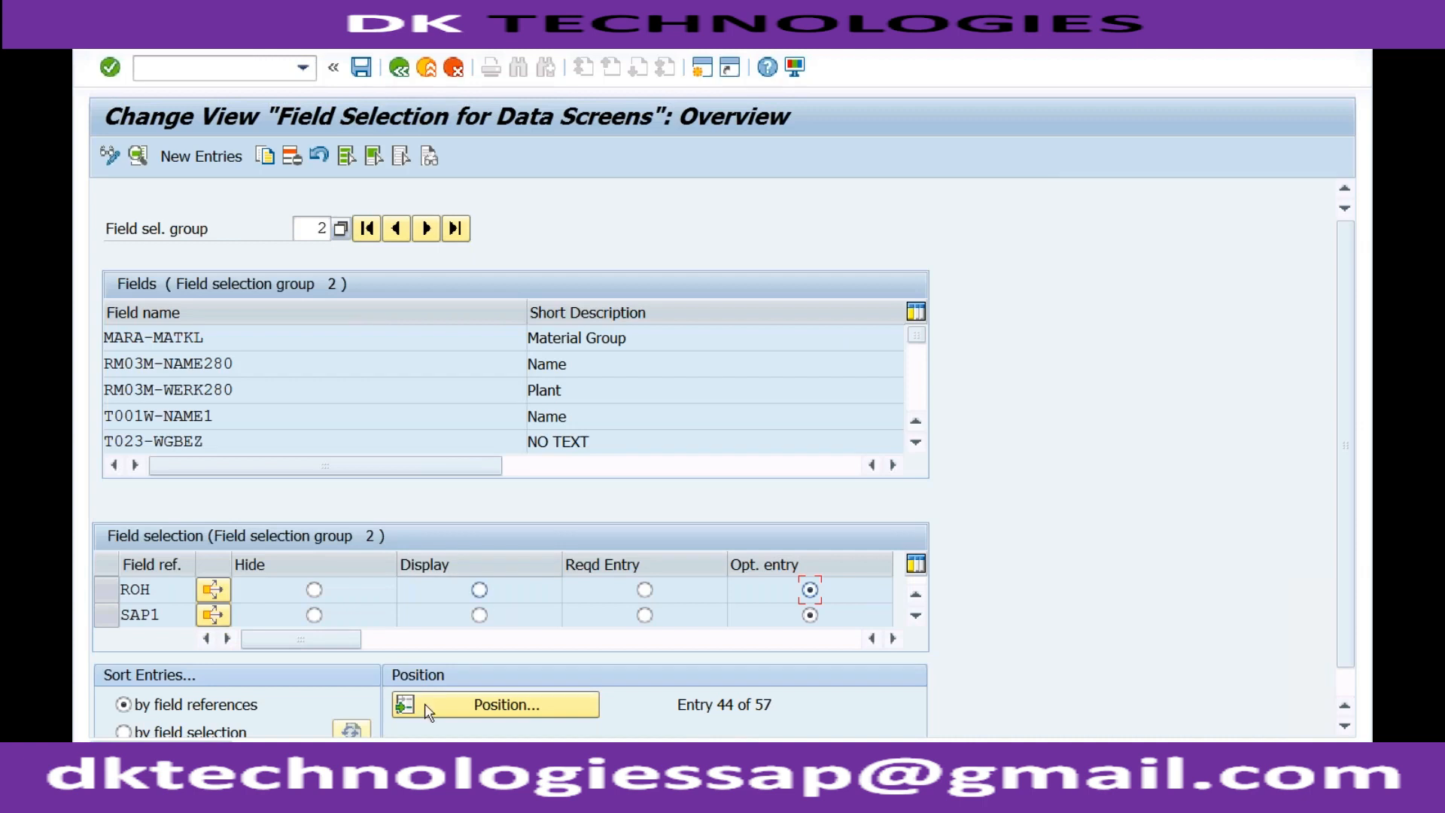
Switch to the Create Material COLOR session and restart material creation with transaction MM01.
left_click(380, 760)
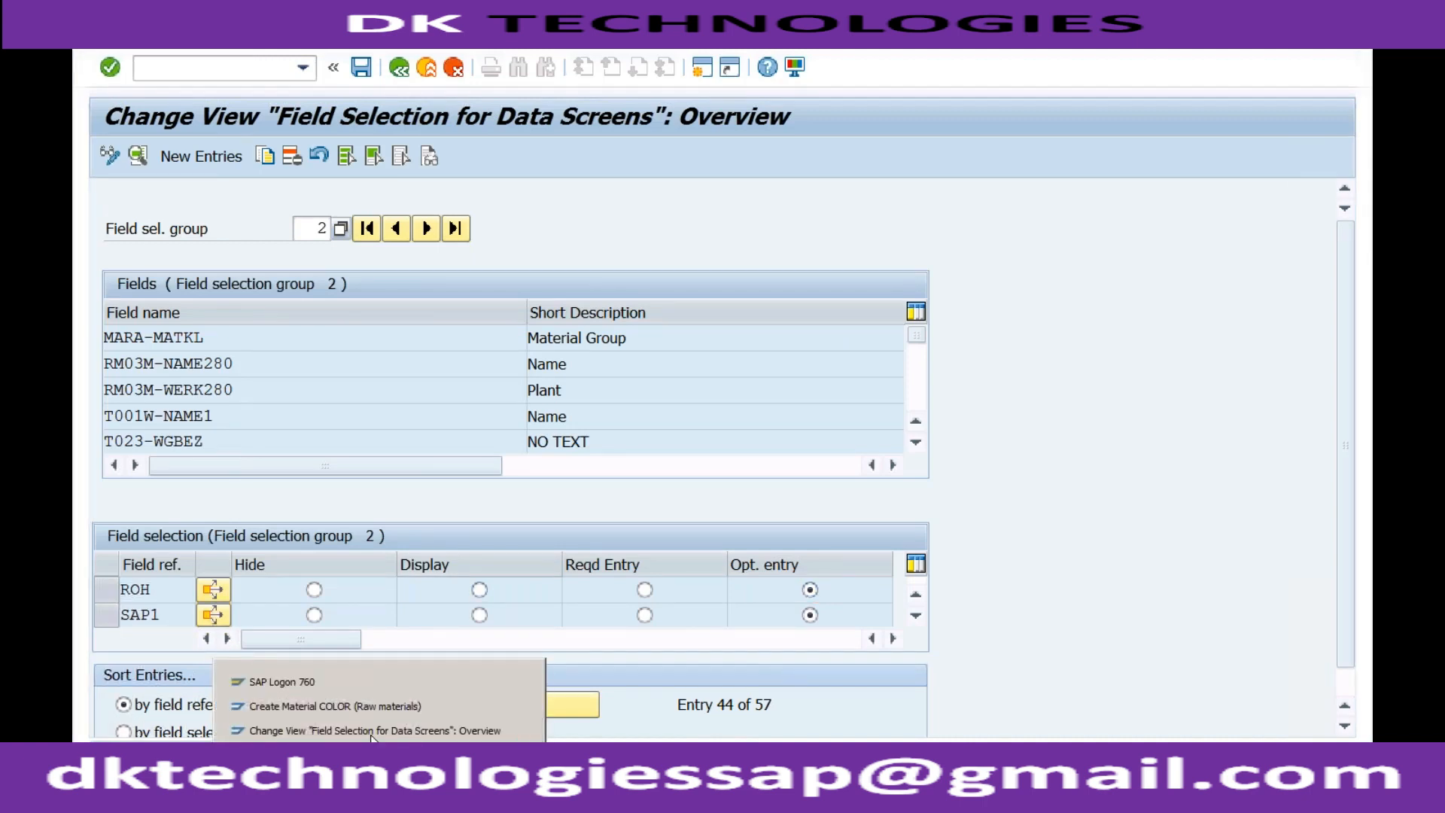
left_click(373, 708)
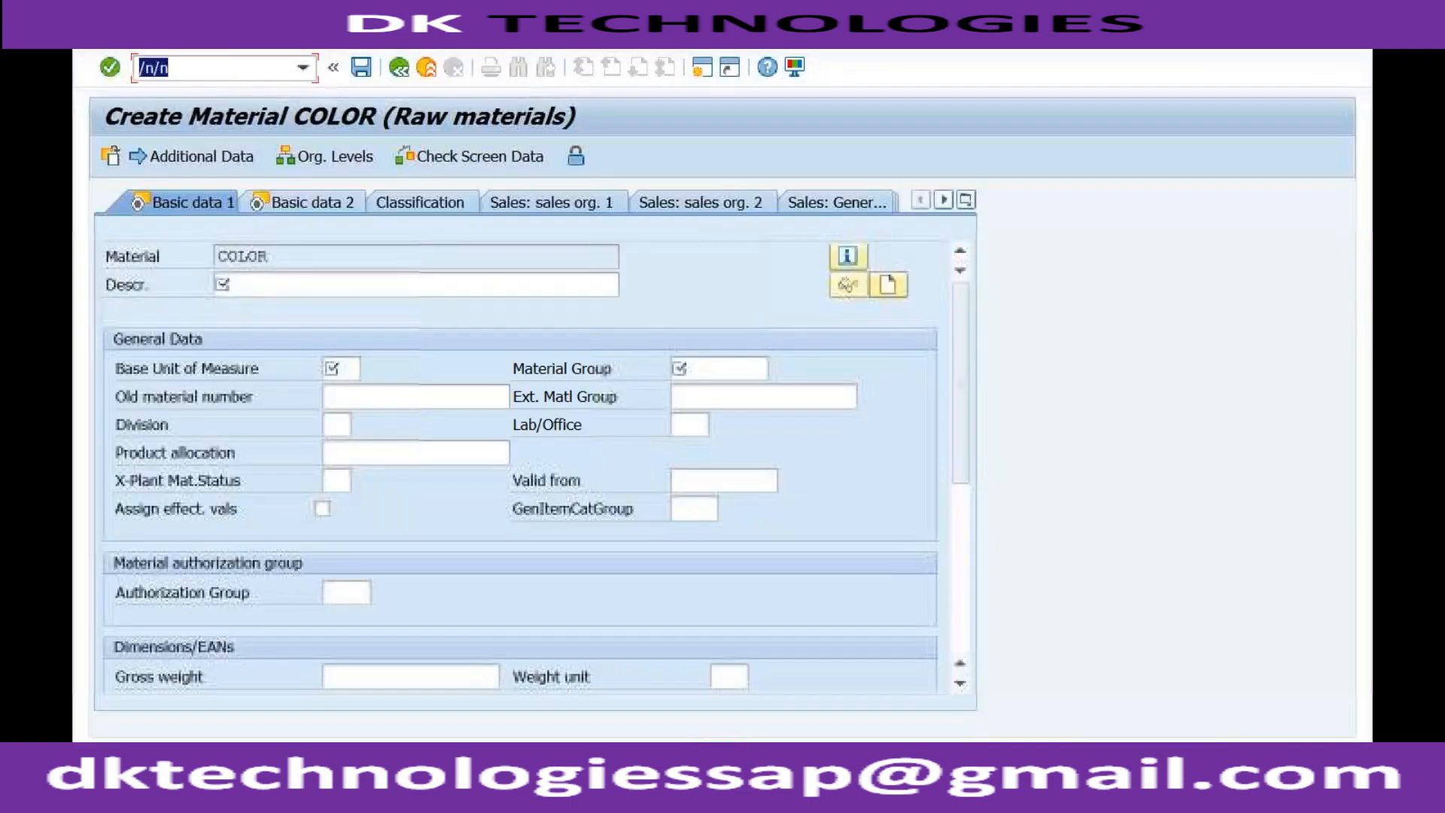
left_click(244, 68)
key("BackSpace")
key("BackSpace")
key("BackSpace")
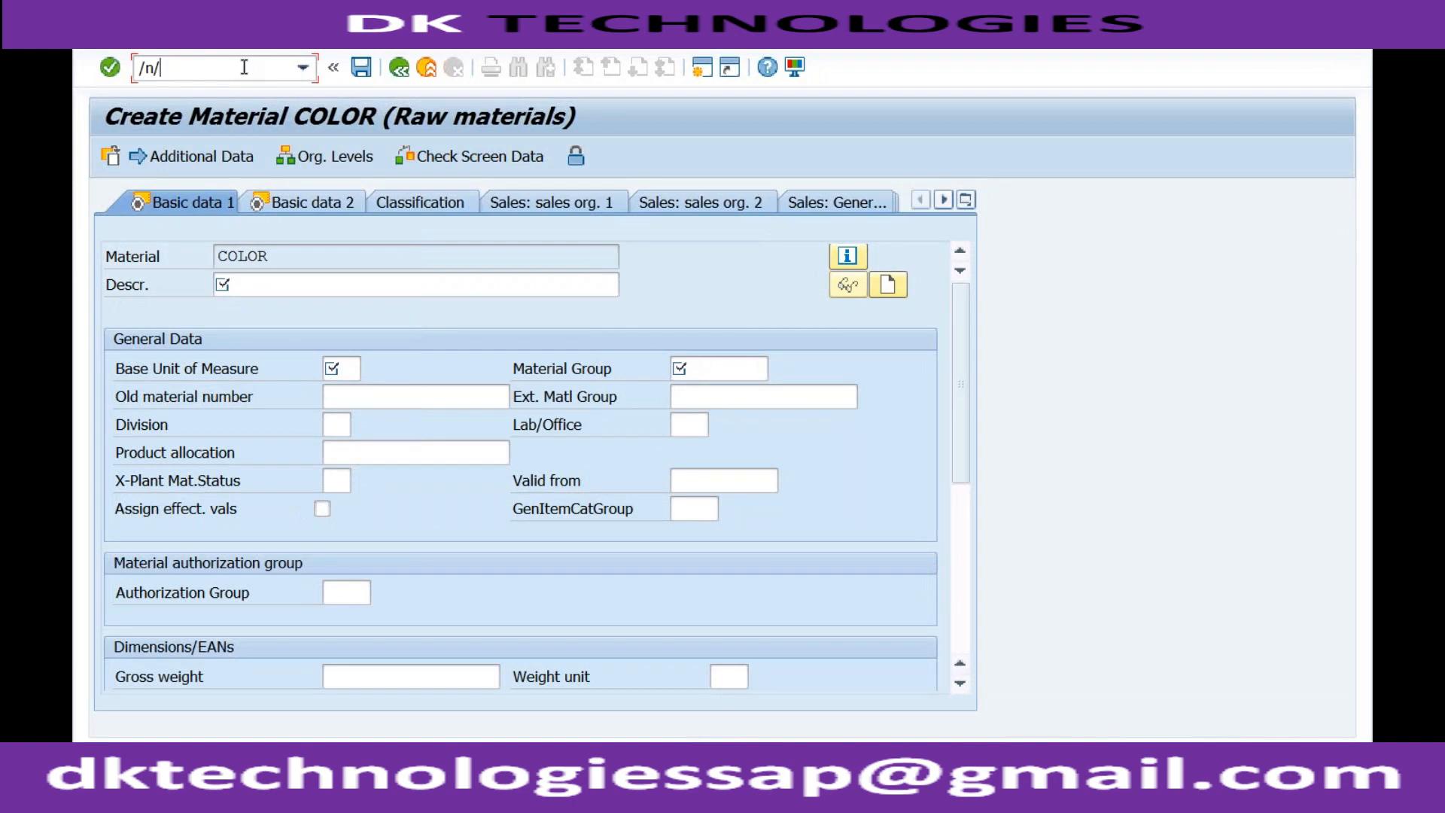
type("nmm01")
key("Return")
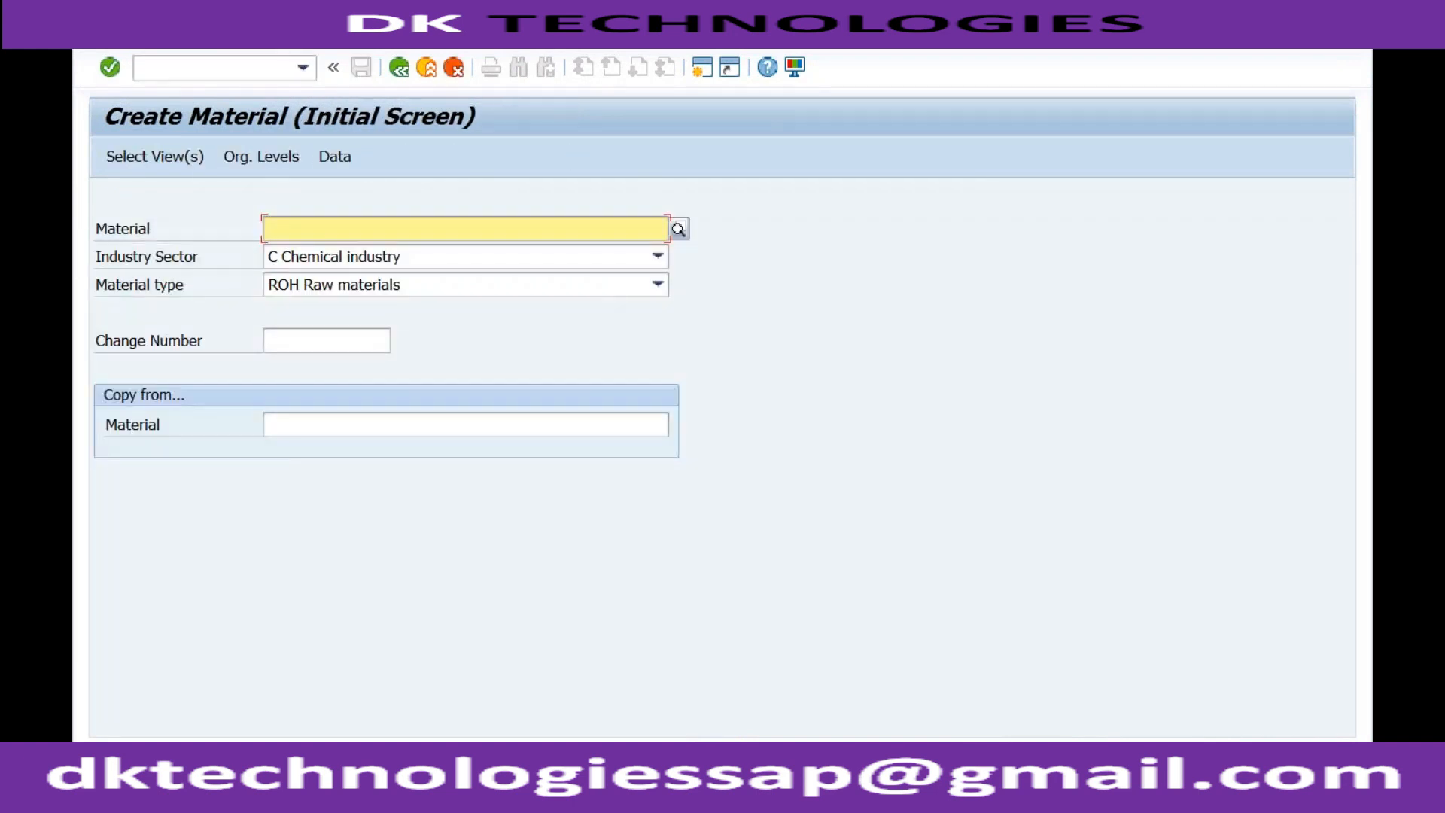
Open the Basic data 1 view for raw material COLOR and check whether Material Group is still a required entry.
key("Down")
key("Return")
key("Return")
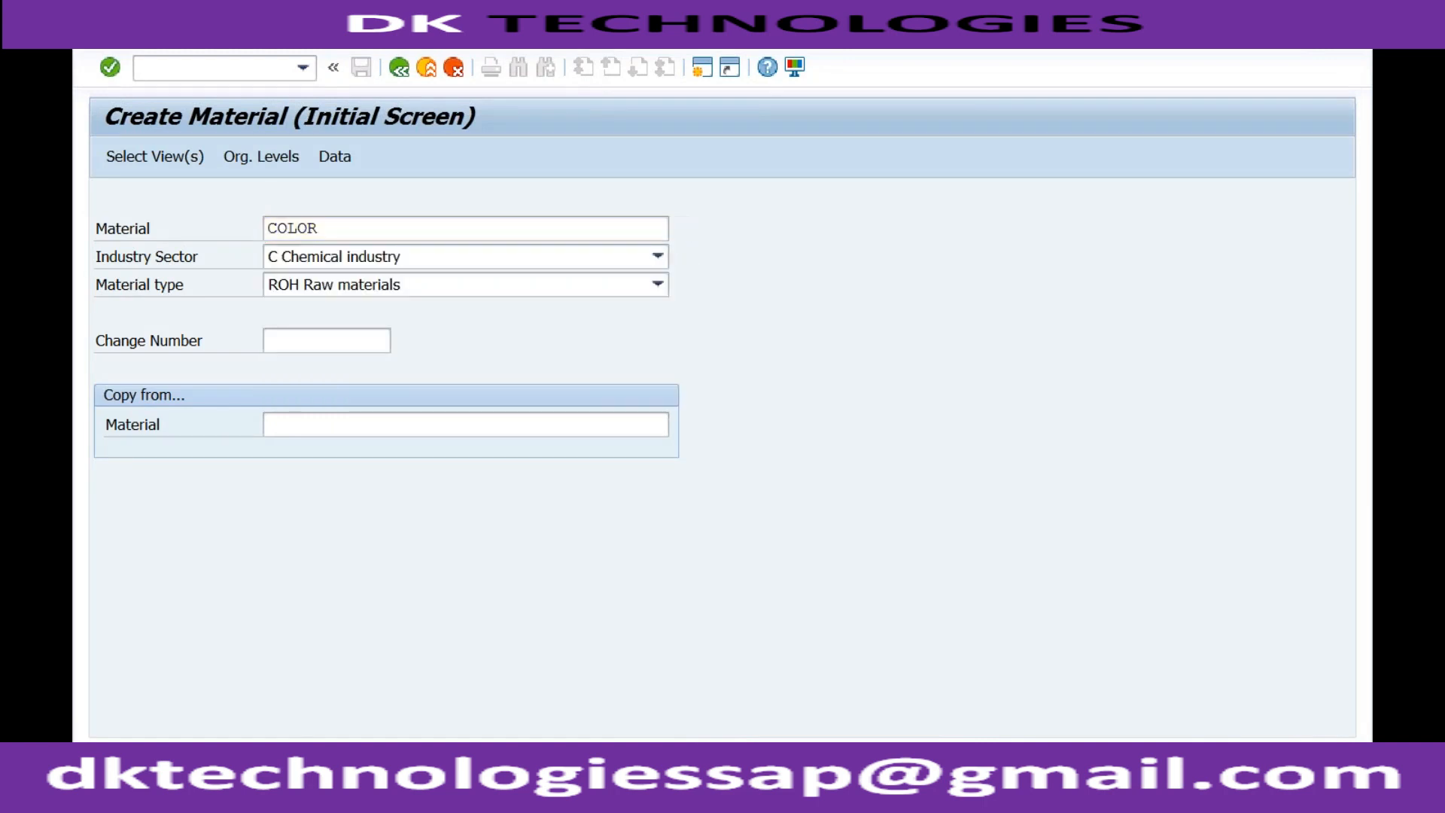
key("Return")
key("Return")
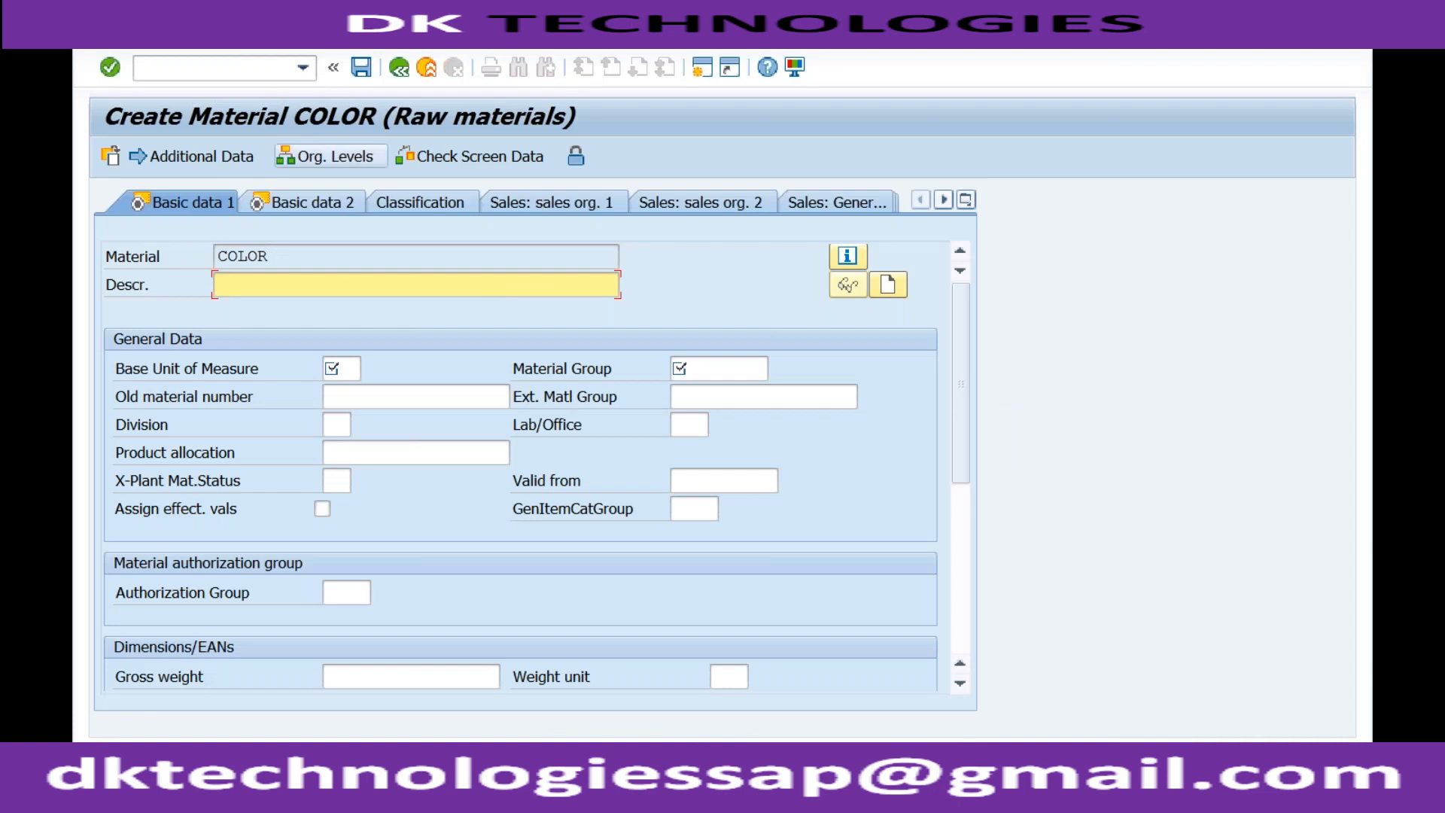
left_click(687, 369)
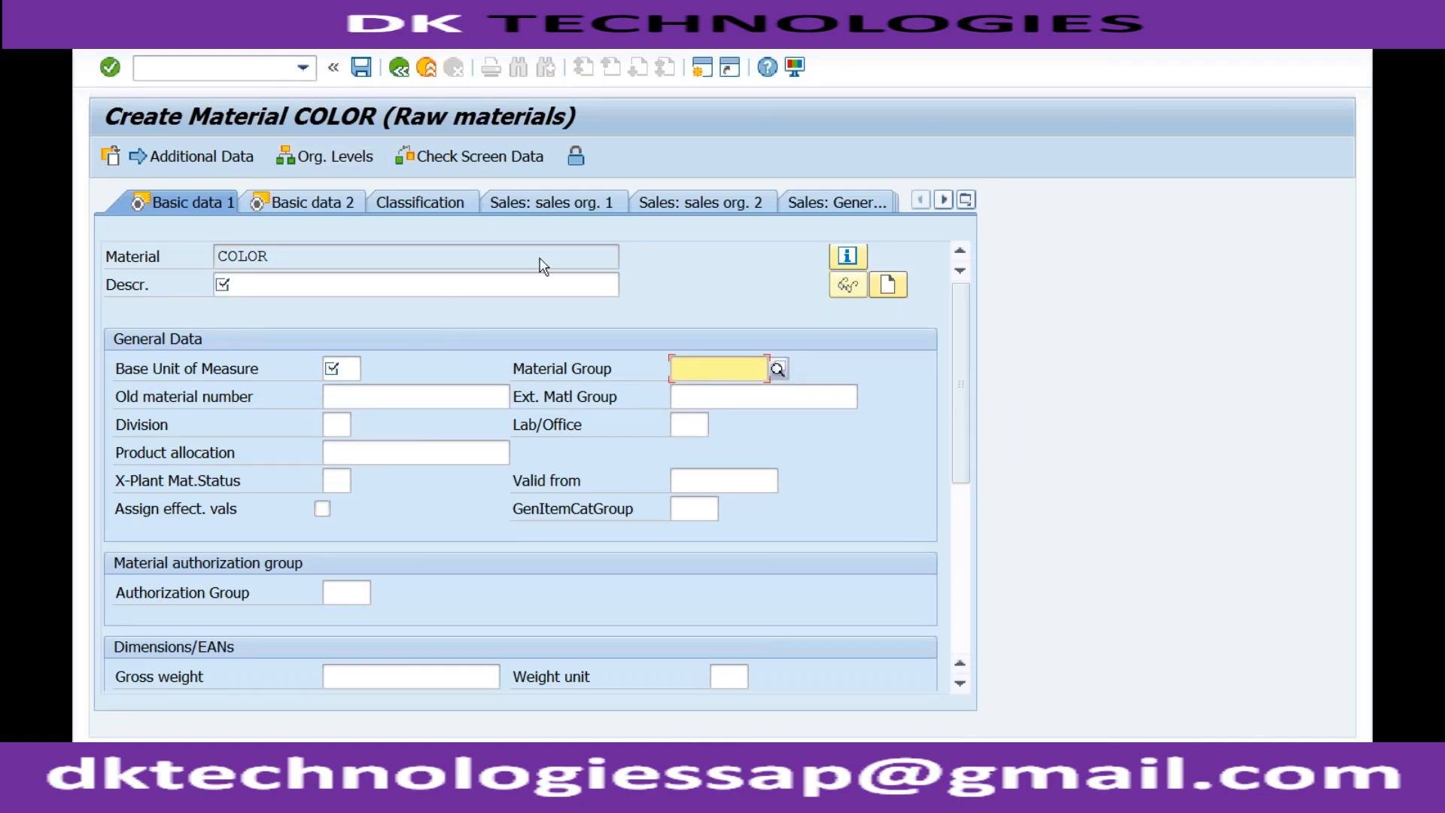
Return to the customizing session, leave field selection, and open Define Attributes of Material Types under the Material Master basic settings.
left_click(383, 769)
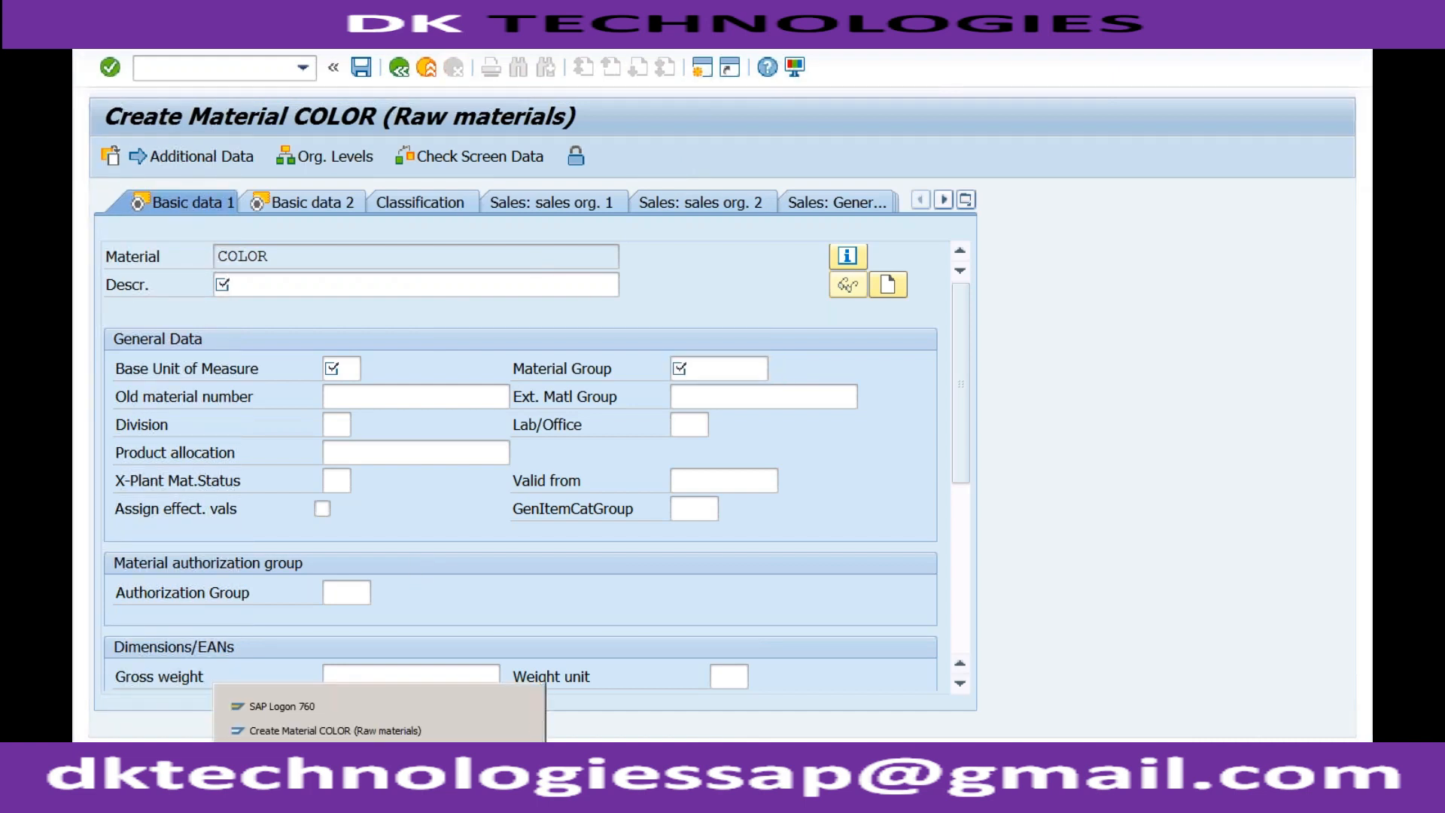
left_click(382, 755)
left_click(400, 68)
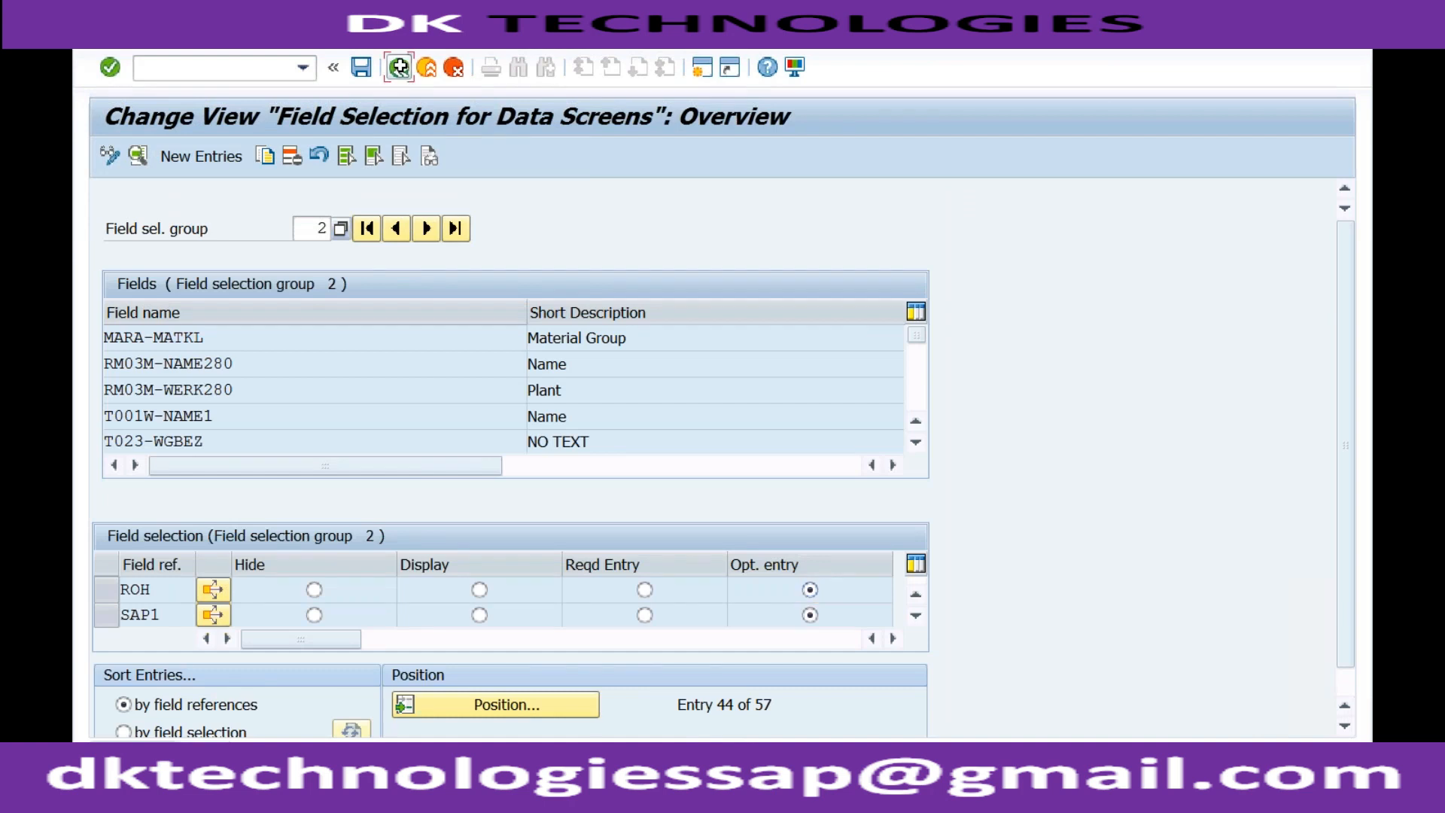
left_click(401, 68)
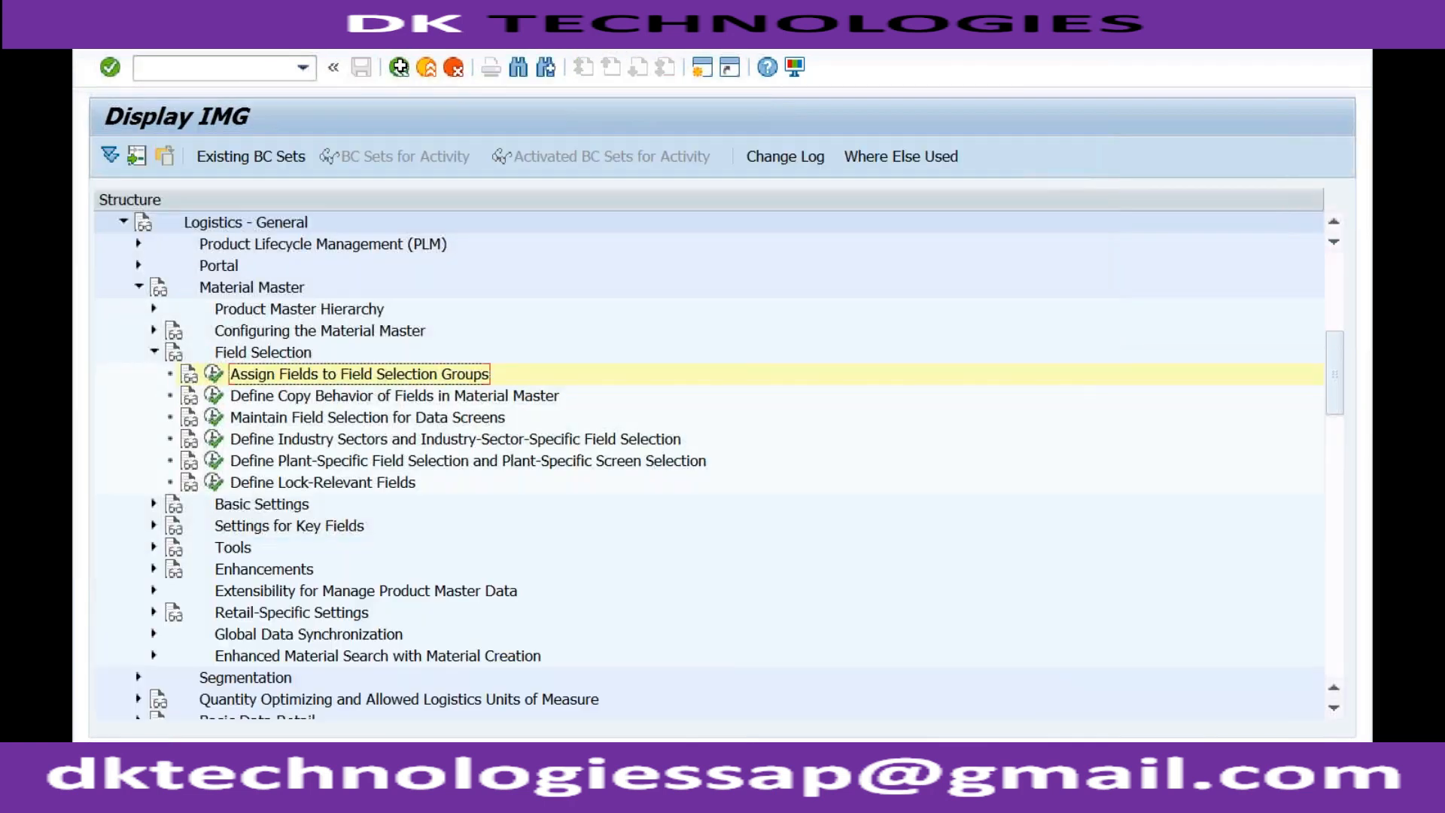
left_click(153, 352)
left_click(154, 374)
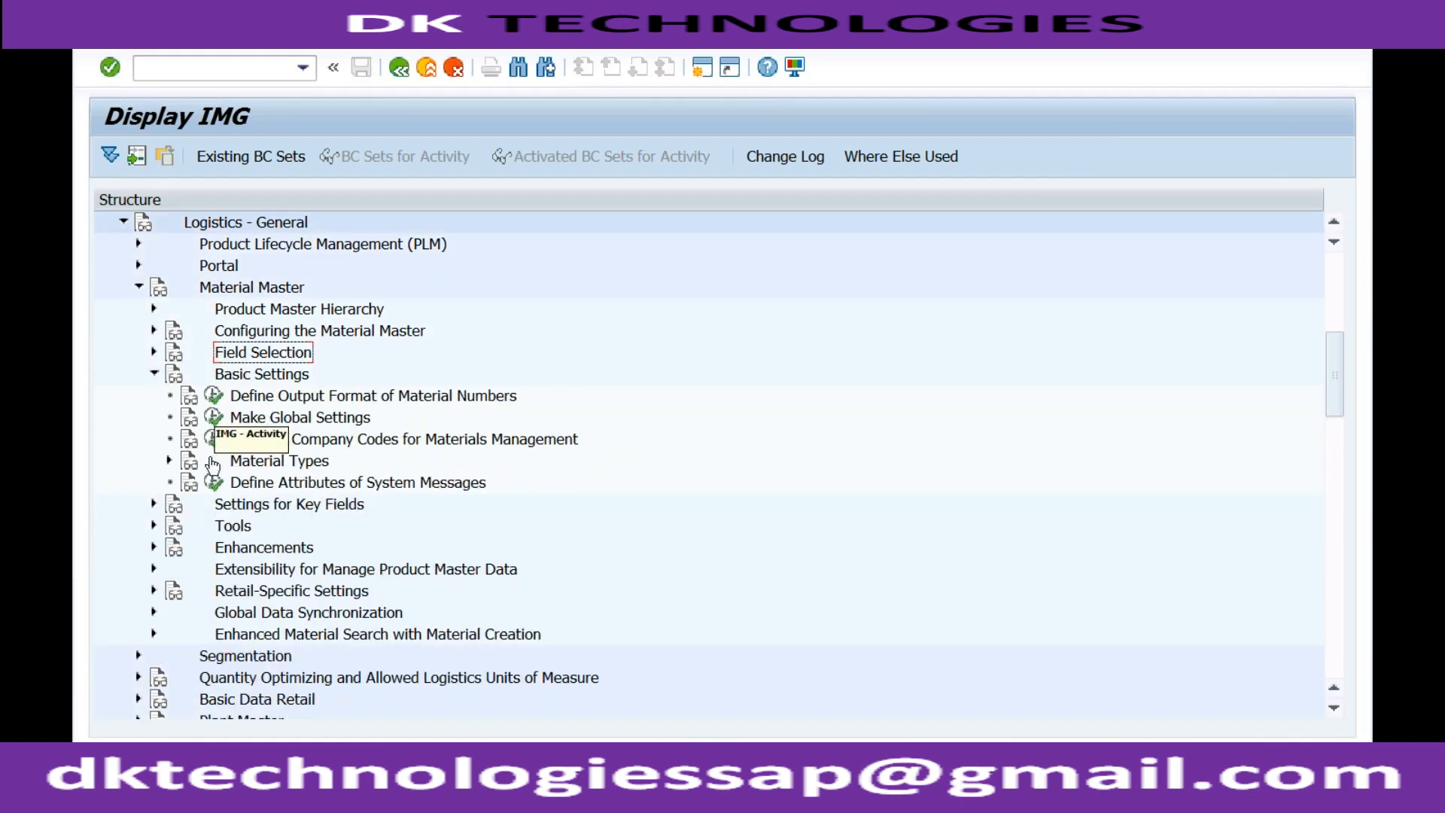
left_click(169, 460)
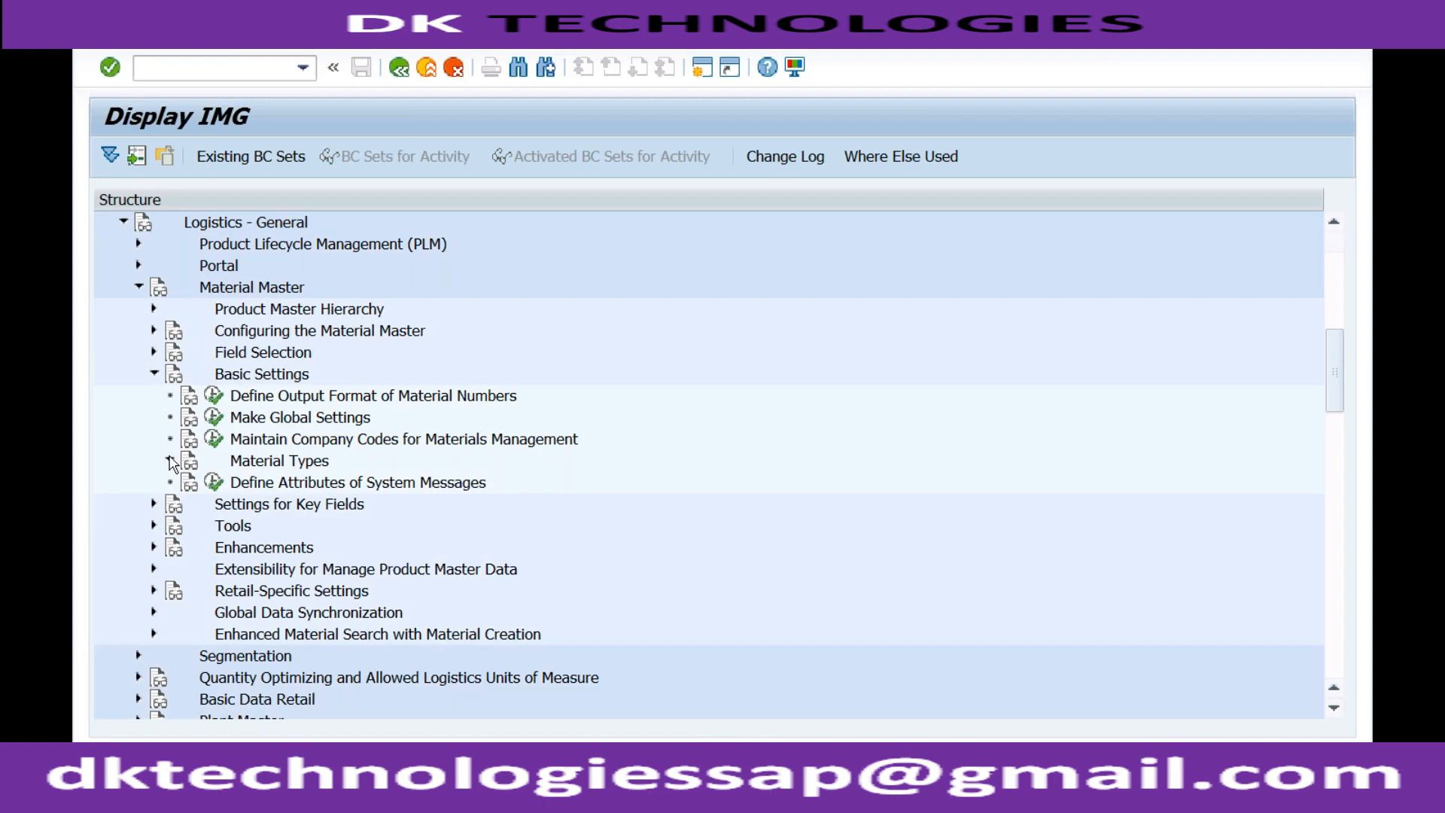
left_click(229, 481)
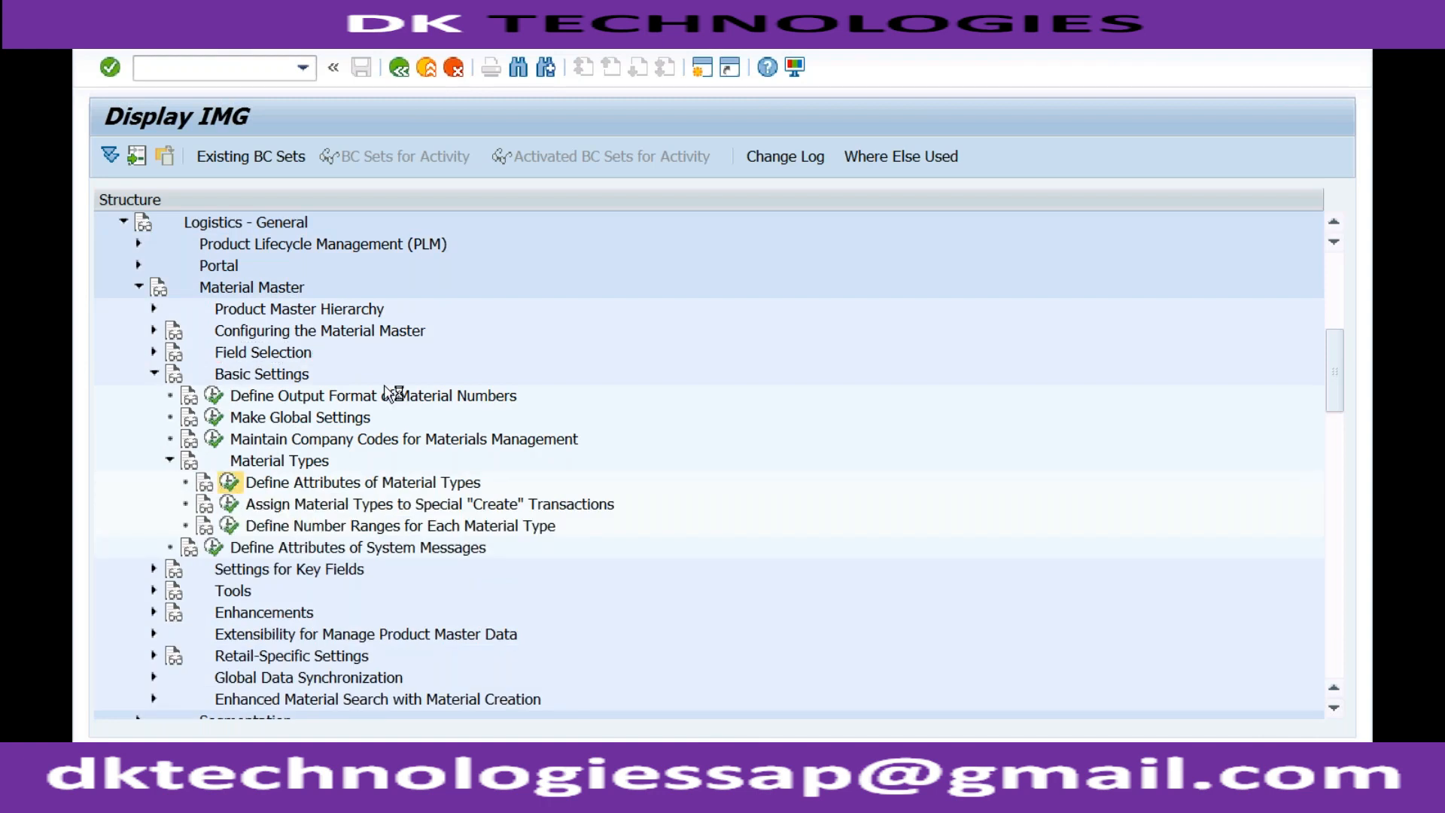
Position the material types list at ROH, open its details and check its field reference and remaining settings.
left_click(590, 507)
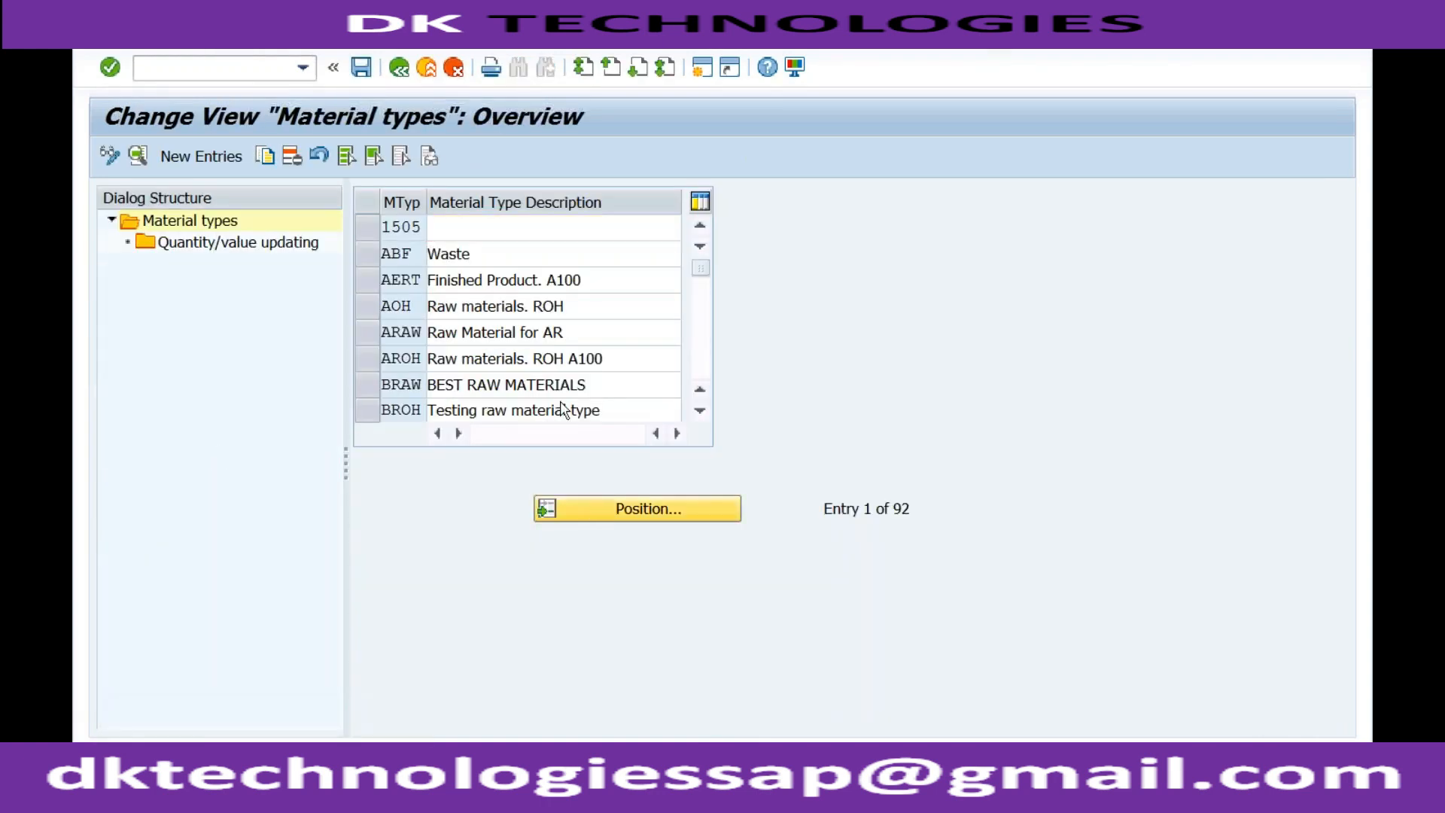
type("ROH")
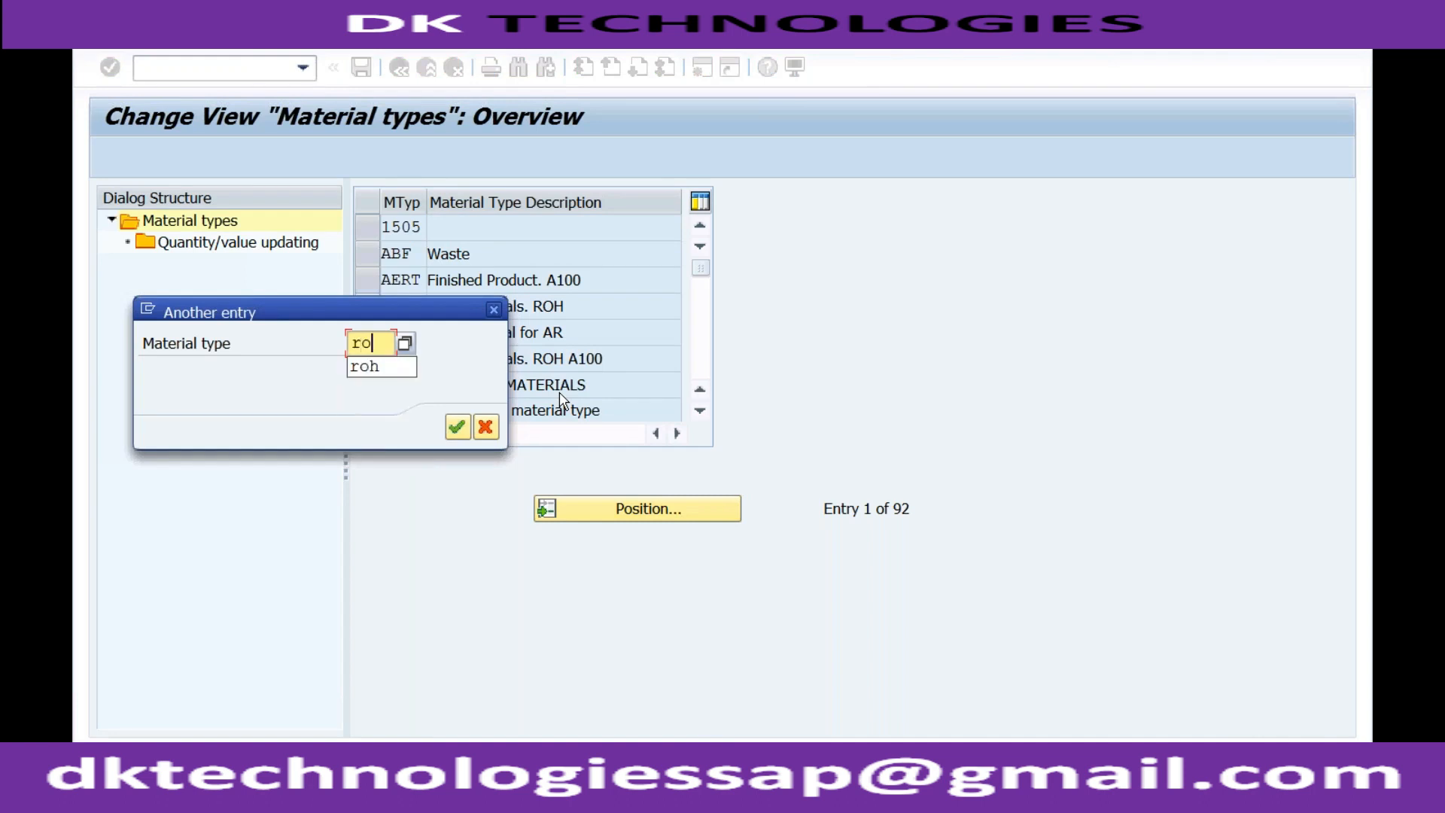
key("Return")
double_click(497, 226)
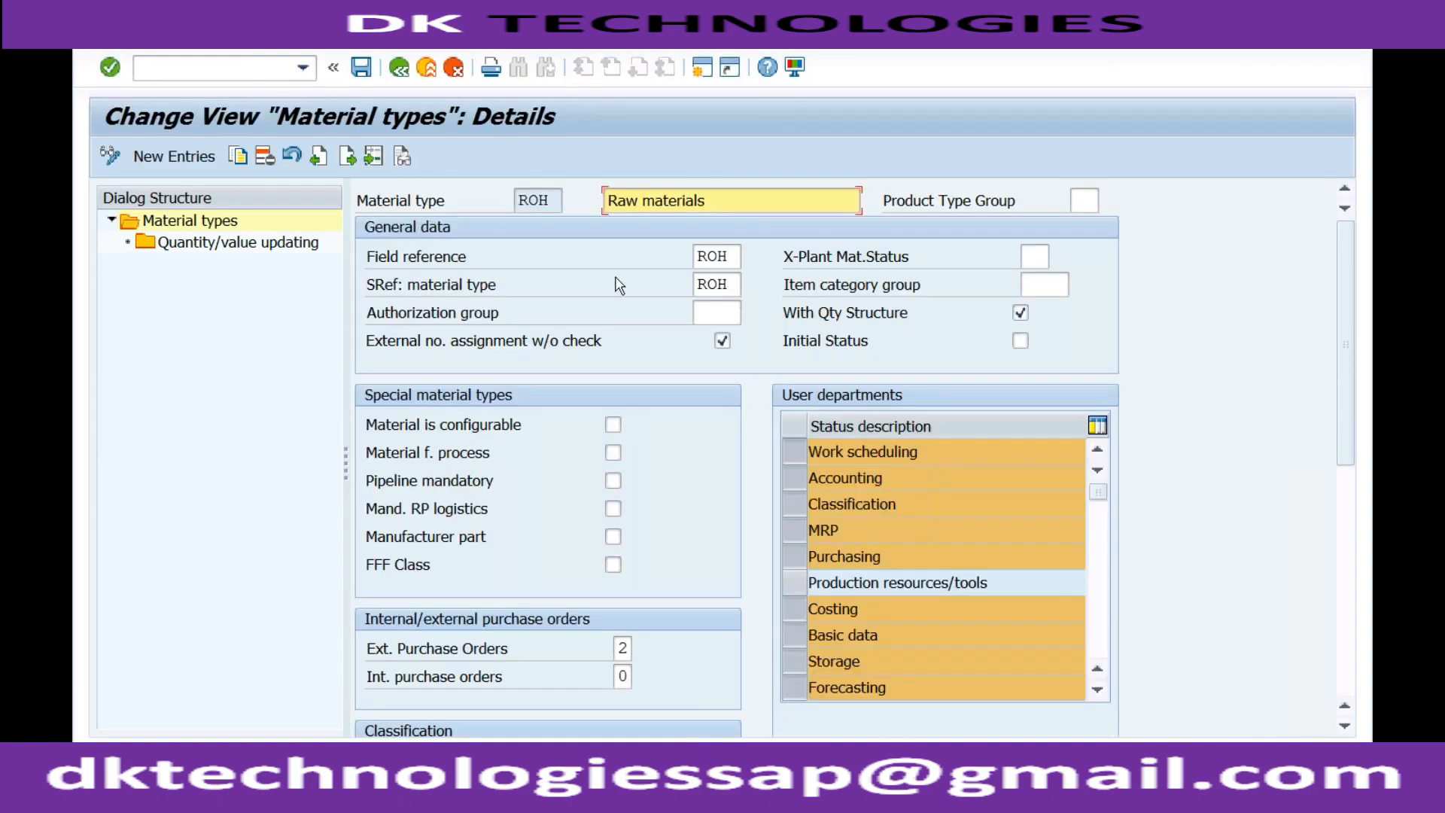
left_click(736, 256)
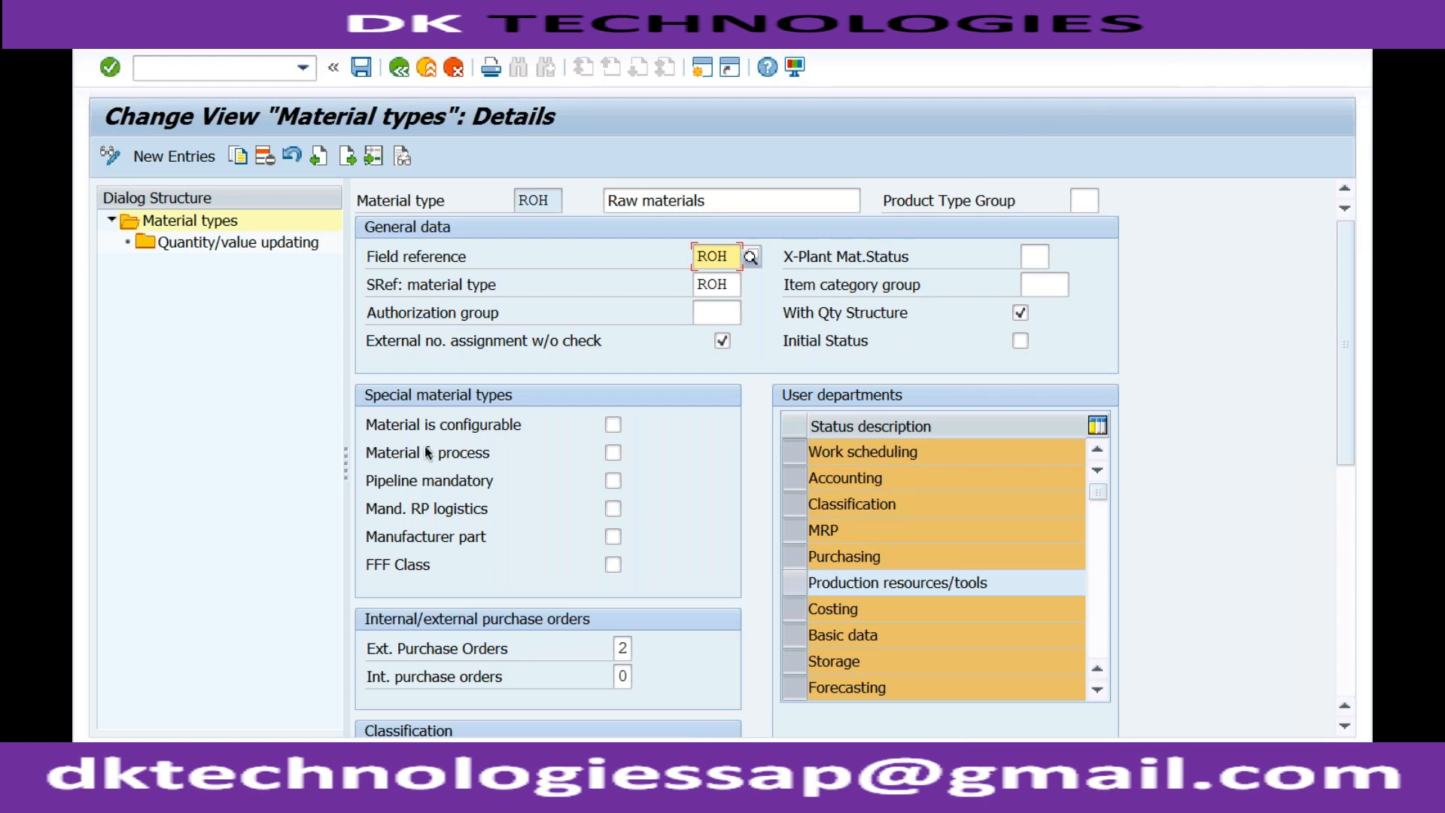
left_click(1348, 535)
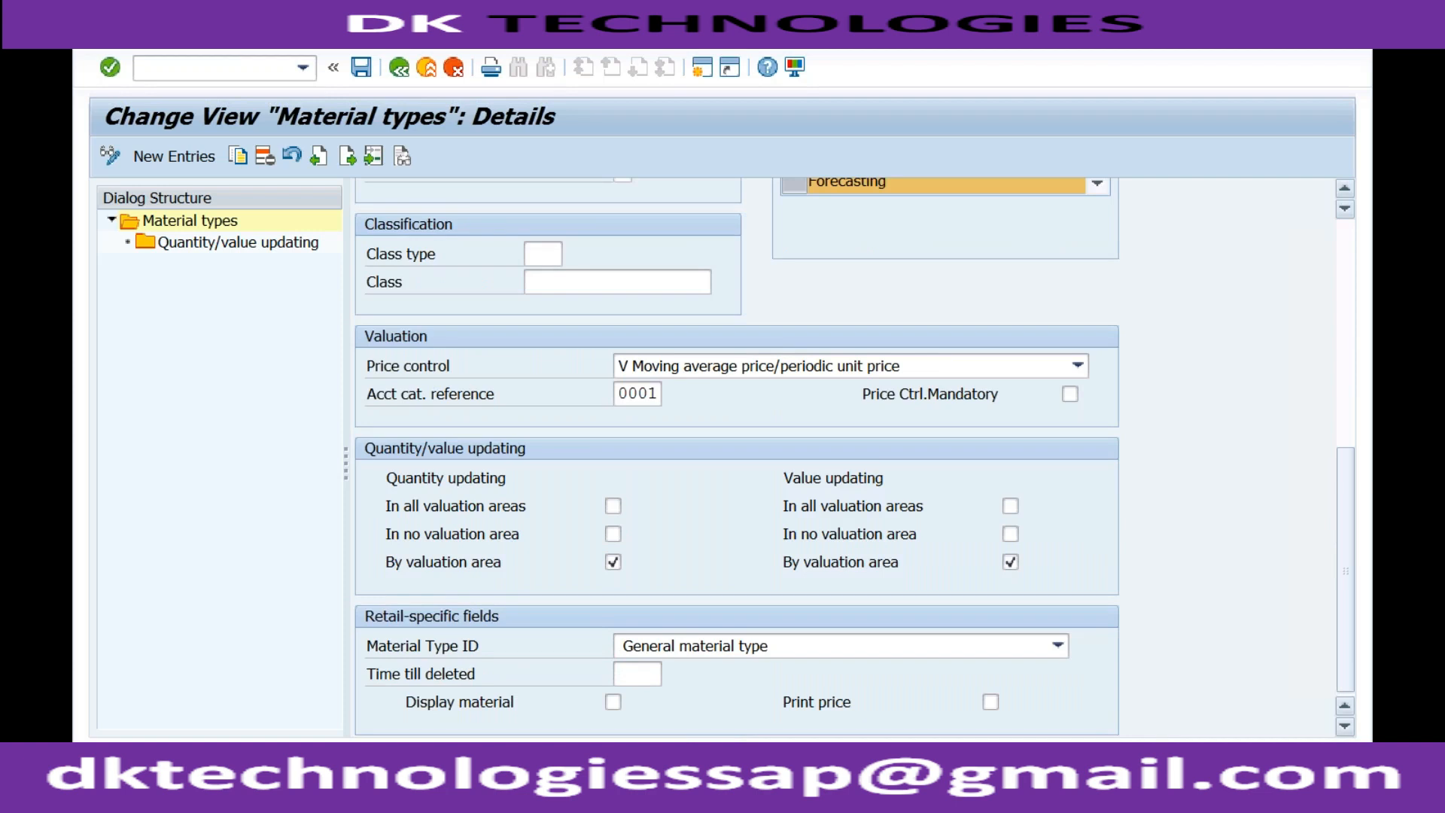
left_click(1353, 431)
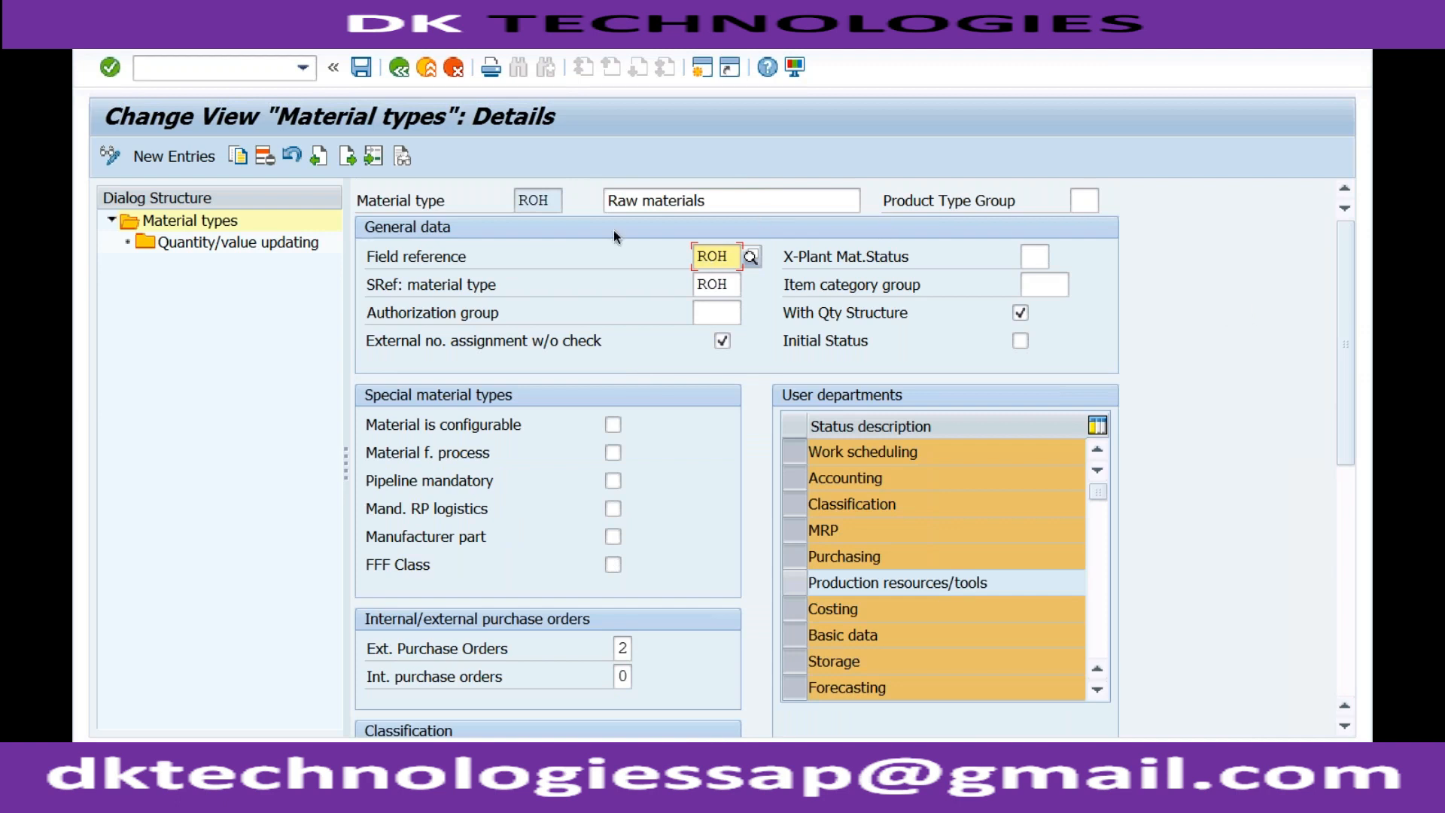
Log off from SAP and log on again to client 400 with the user name and password.
left_click(519, 42)
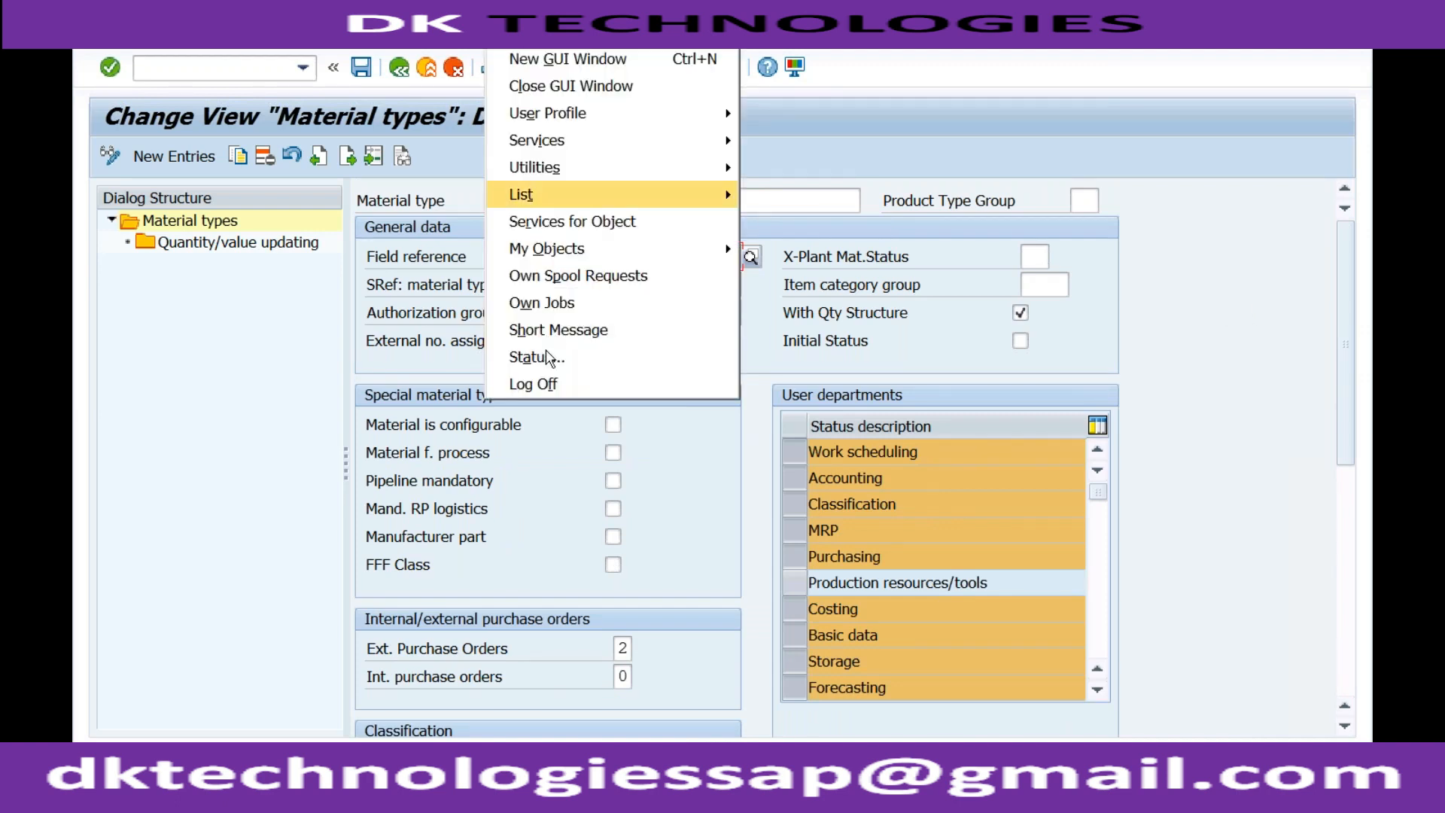
left_click(544, 383)
left_click(371, 459)
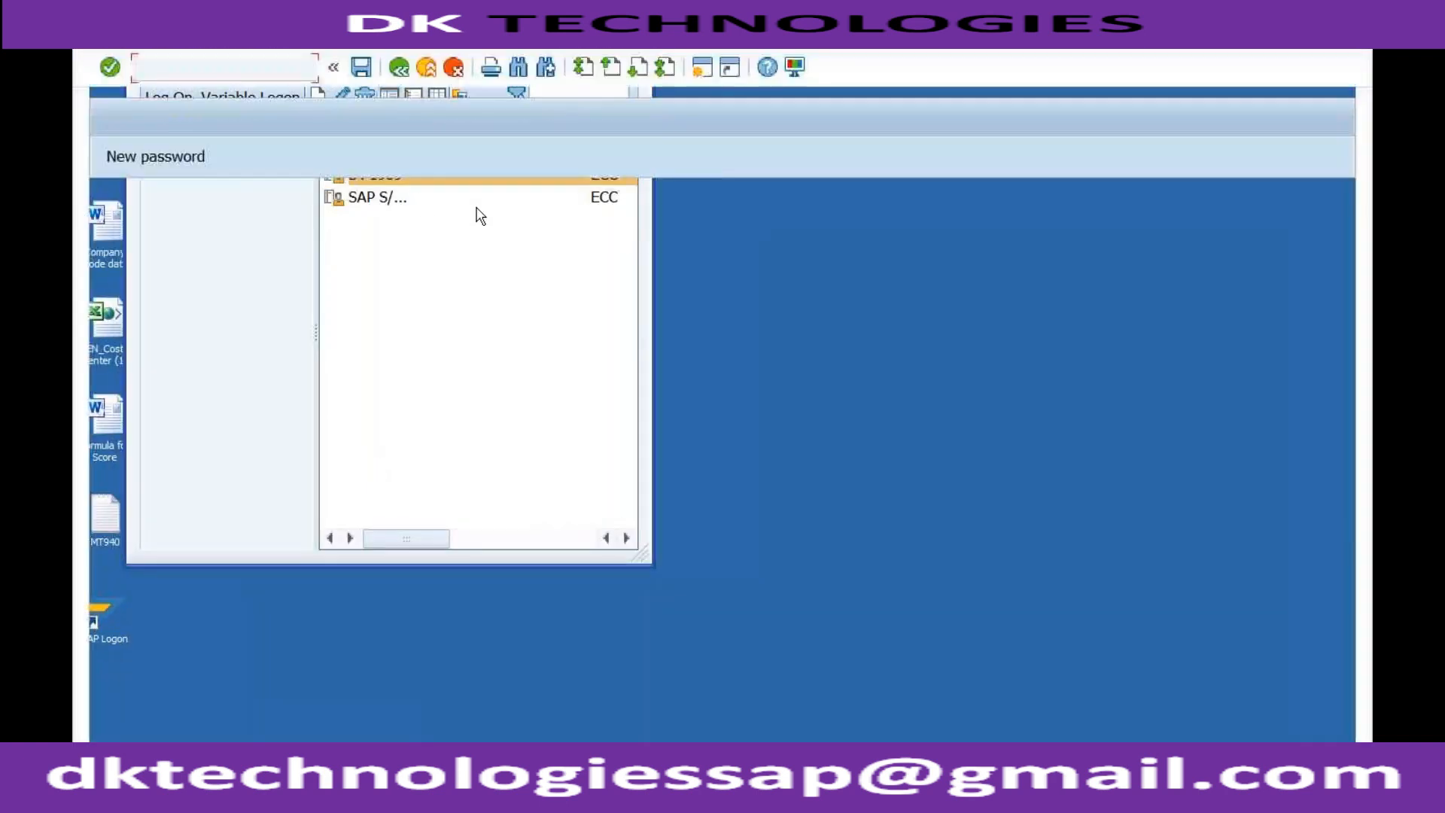
key("Down")
key("Tab")
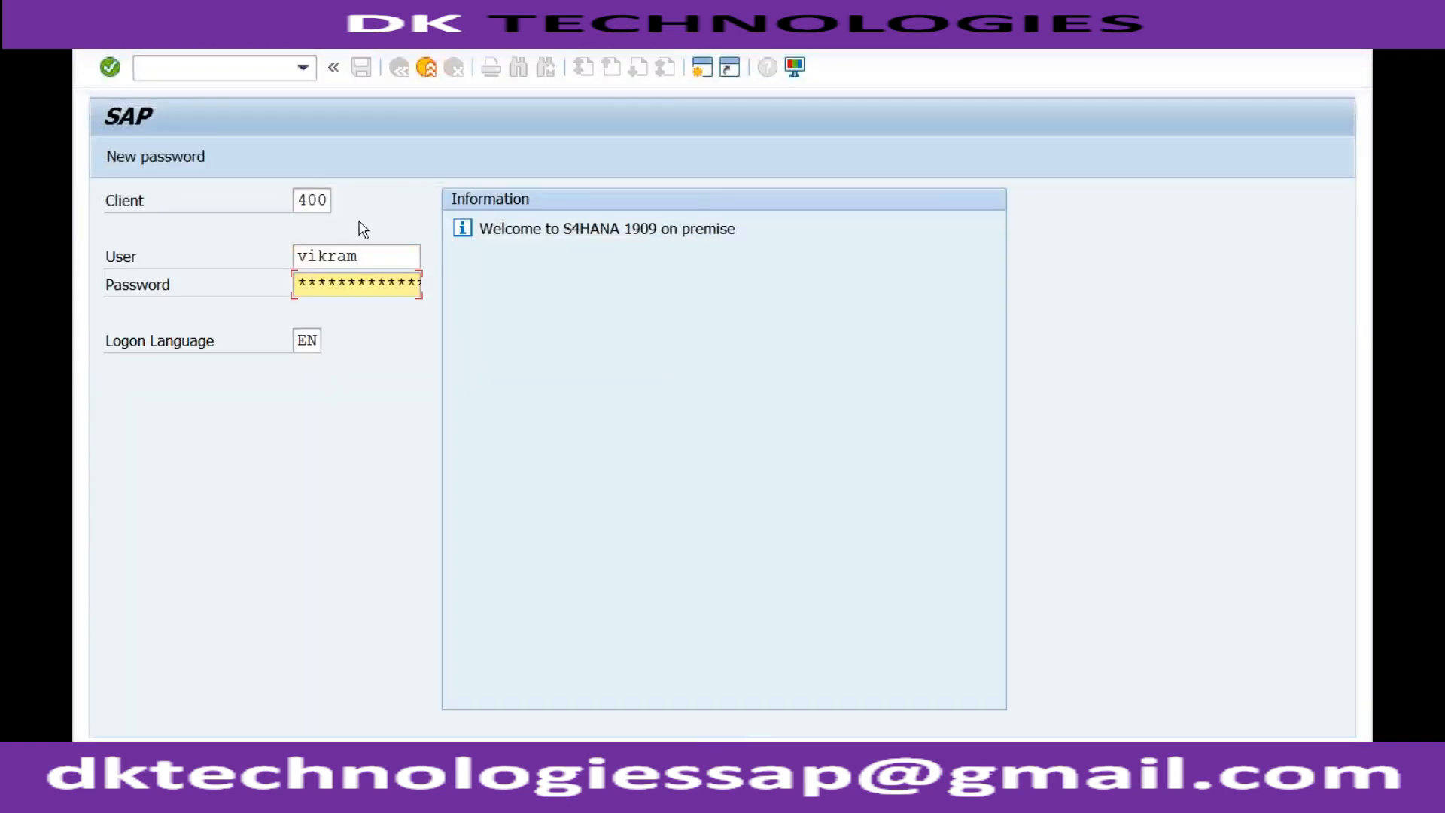
key("Return")
Start material creation with transaction MM01 and enter COLOR as the material.
type("mm01")
key("Return")
key("Down")
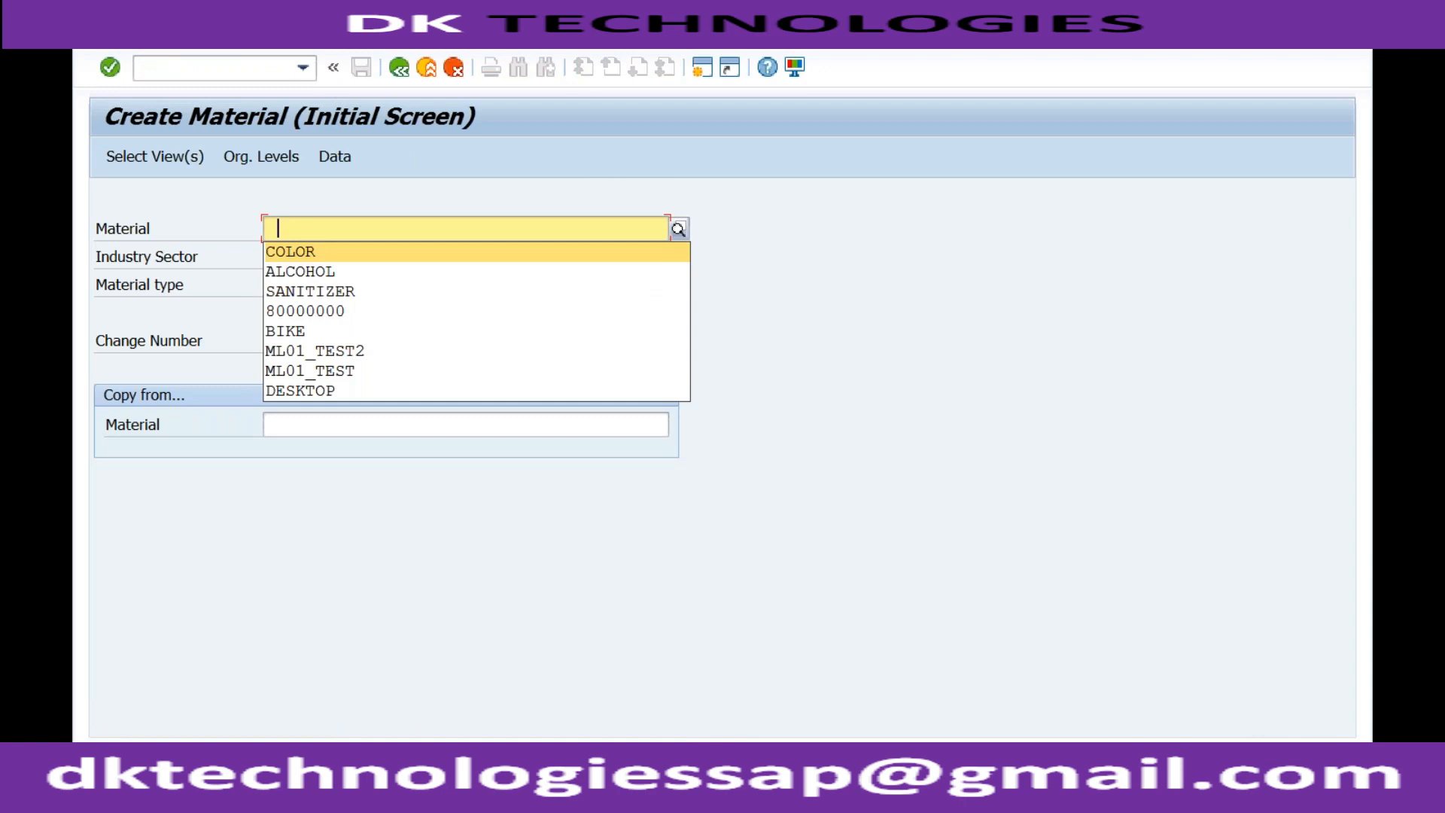
key("Tab")
key("Tab")
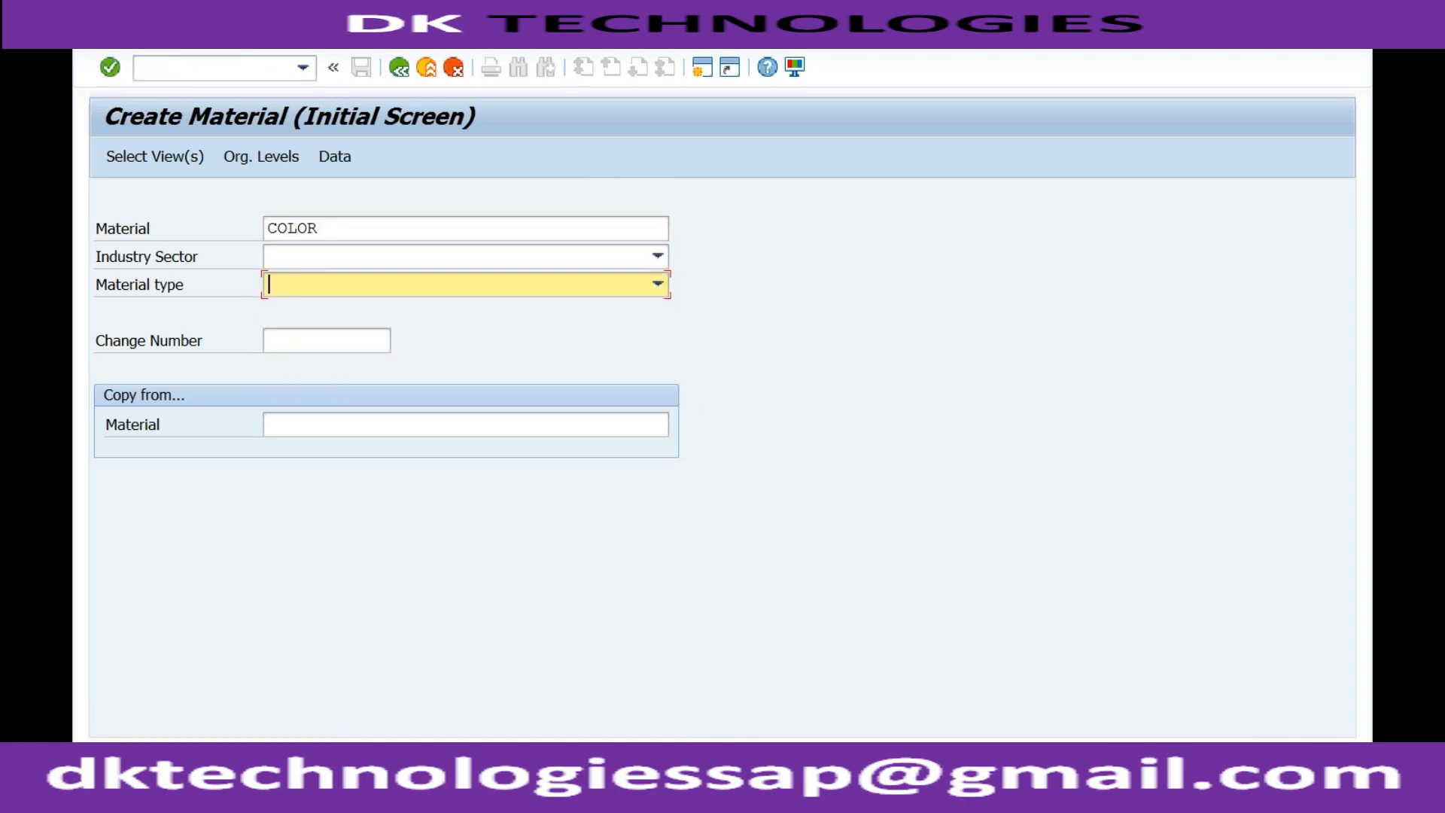
Choose C Chemical industry as the industry sector and ROH Raw materials as the material type for COLOR.
key("shift+Tab")
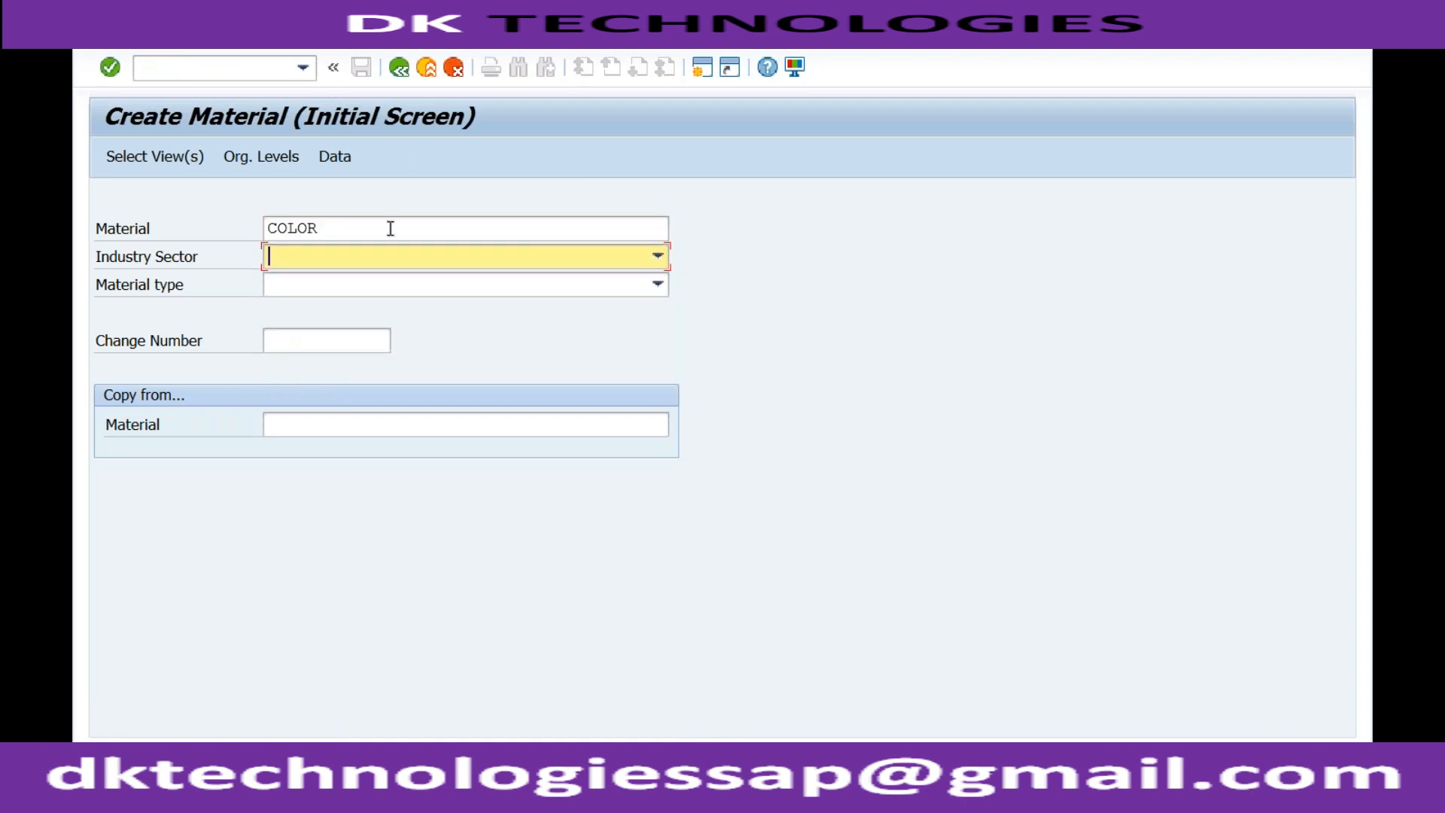
left_click(657, 257)
left_click(557, 316)
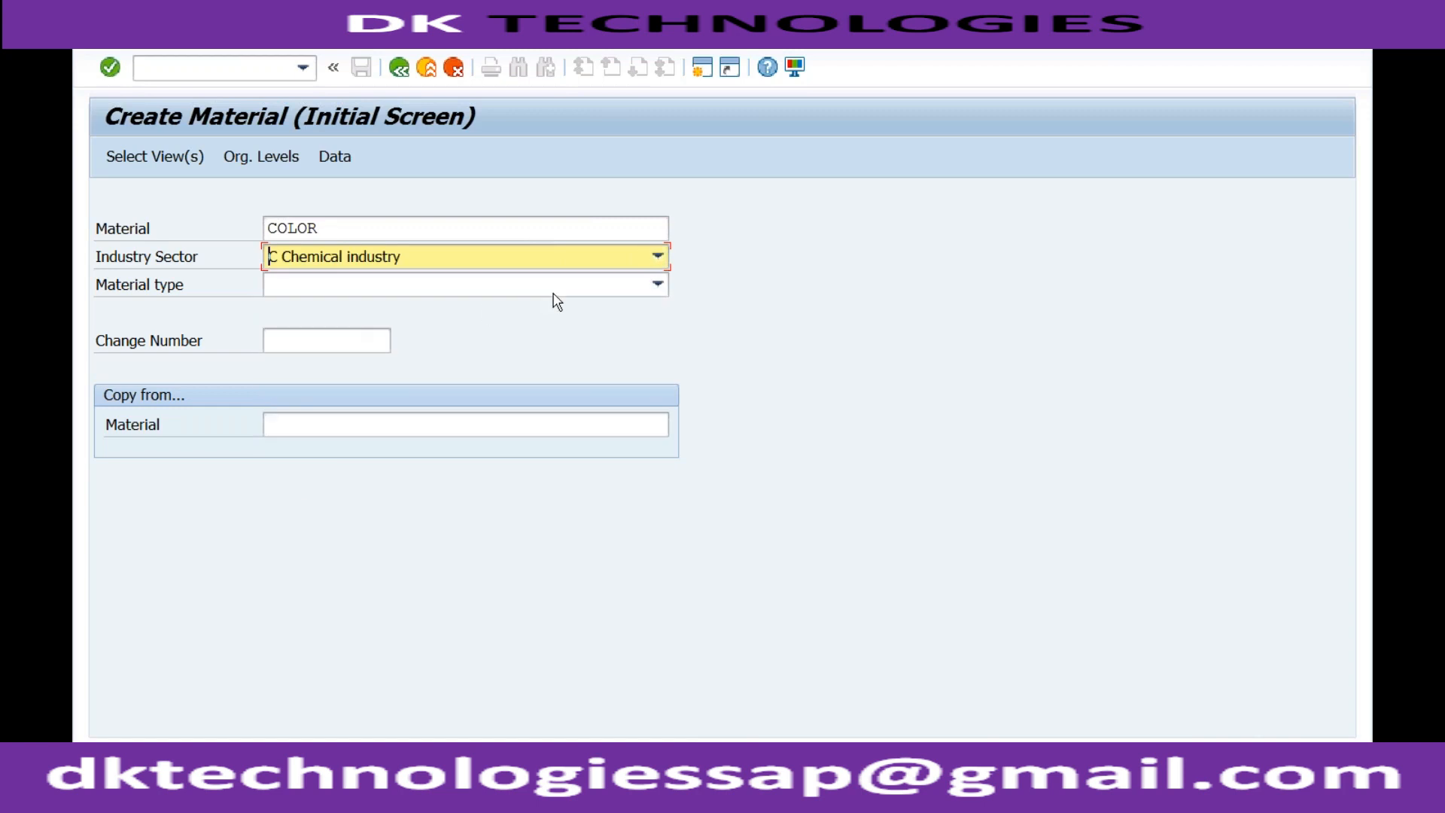
left_click(657, 285)
scroll(451, 557, "down", 8)
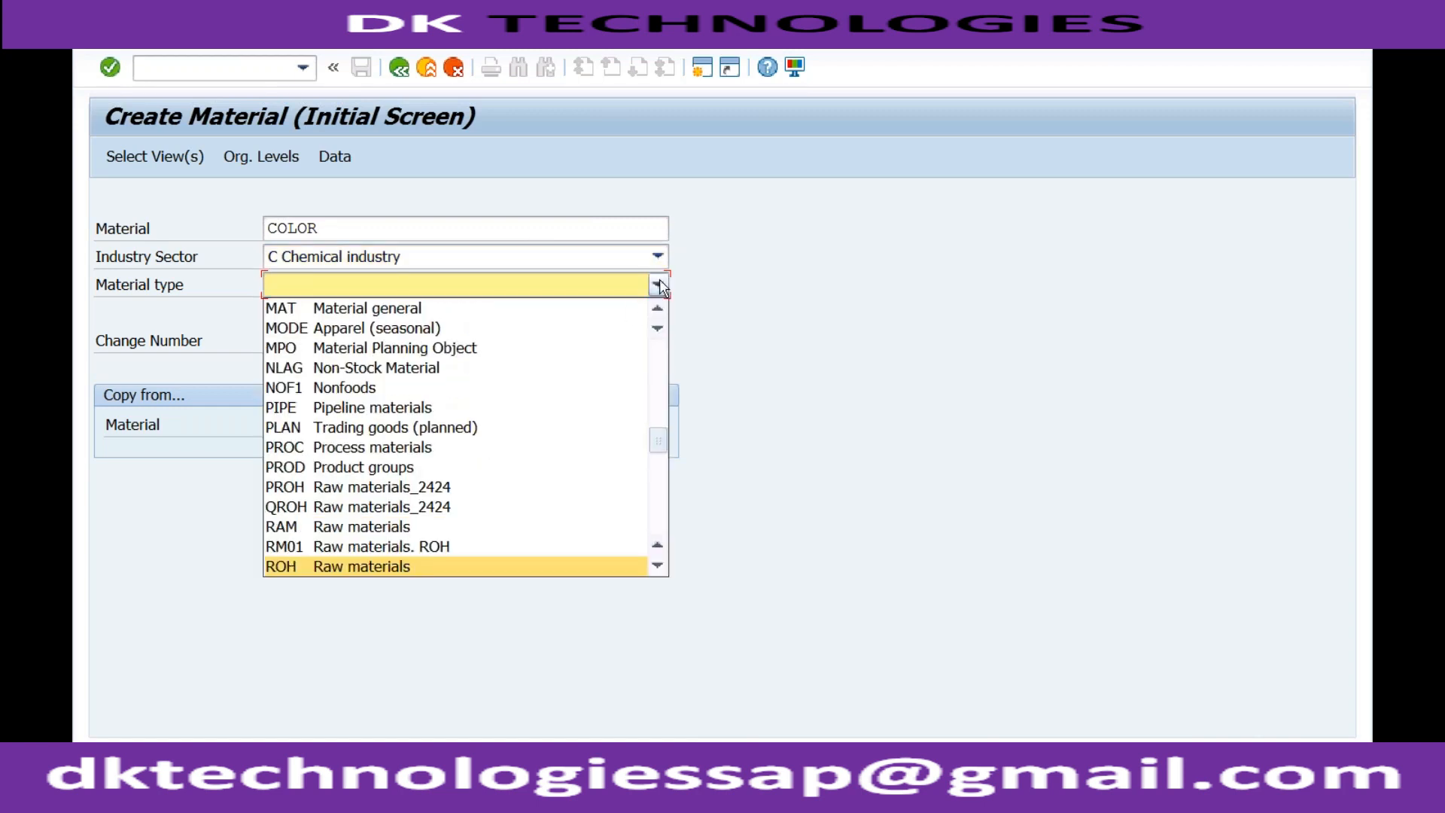
left_click(413, 571)
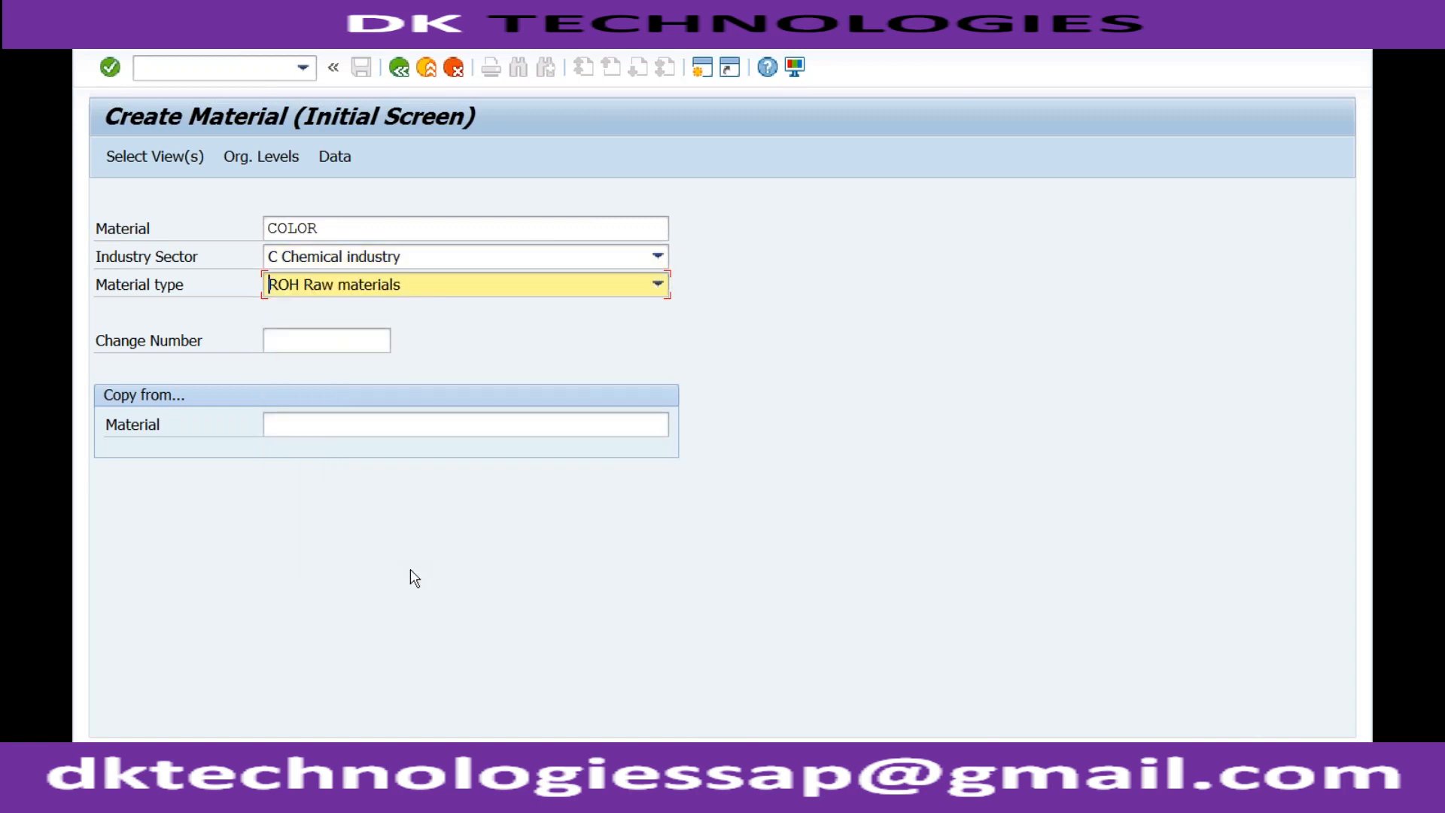
Continue with the preselected views to Basic data 1 and check whether the Material Group field is mandatory.
key("Return")
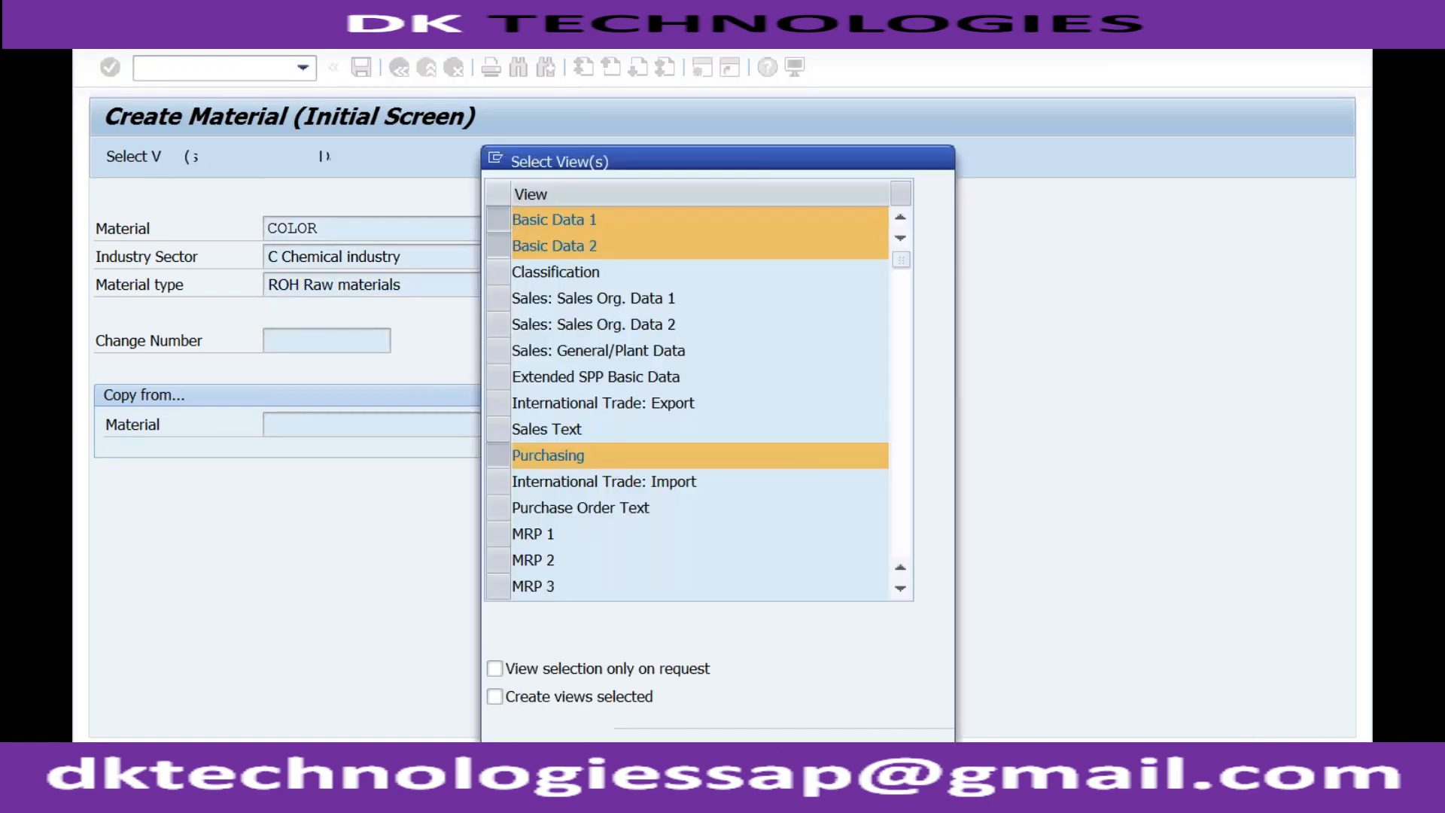
key("Return")
key("Return")
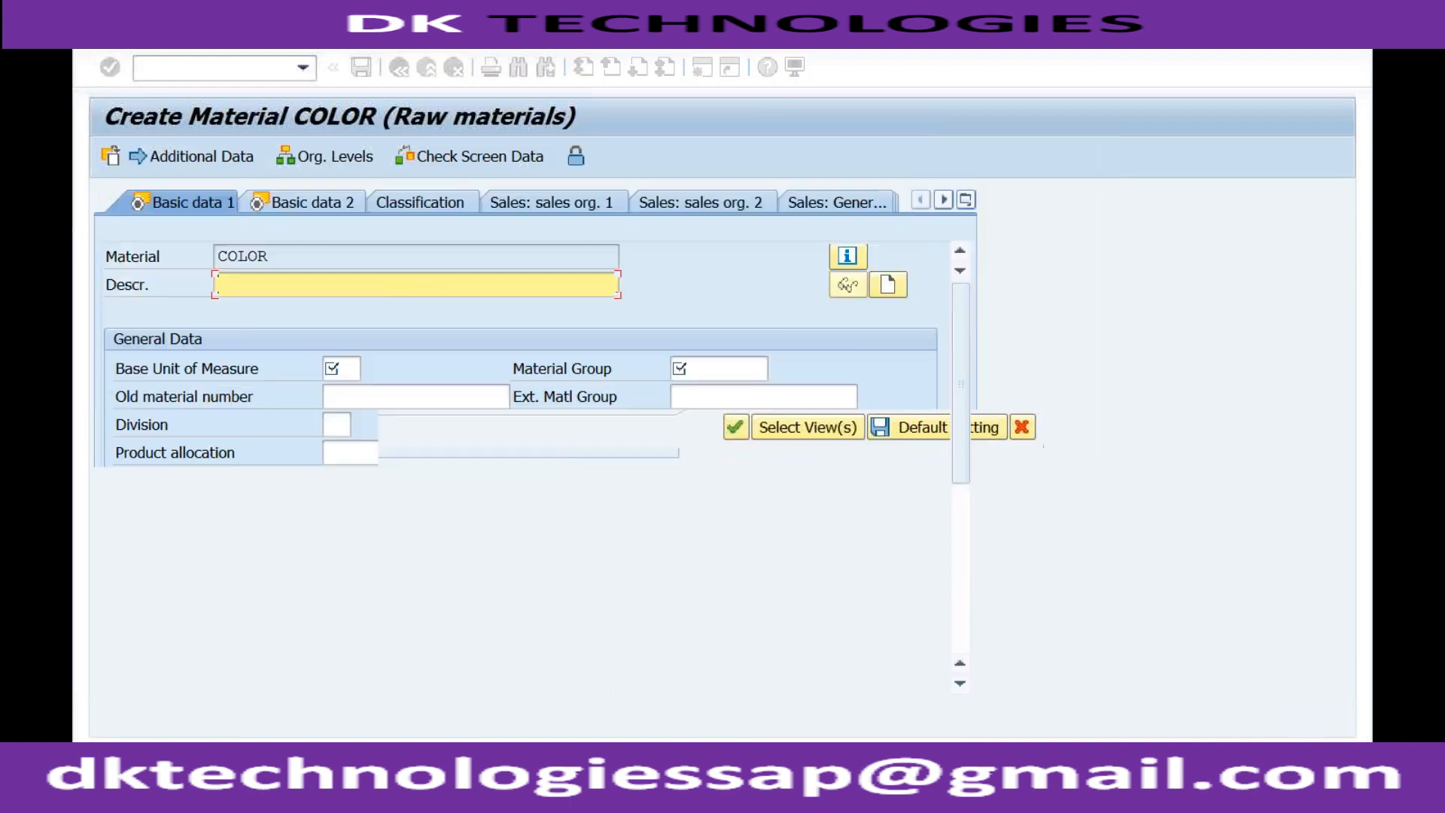
left_click(685, 372)
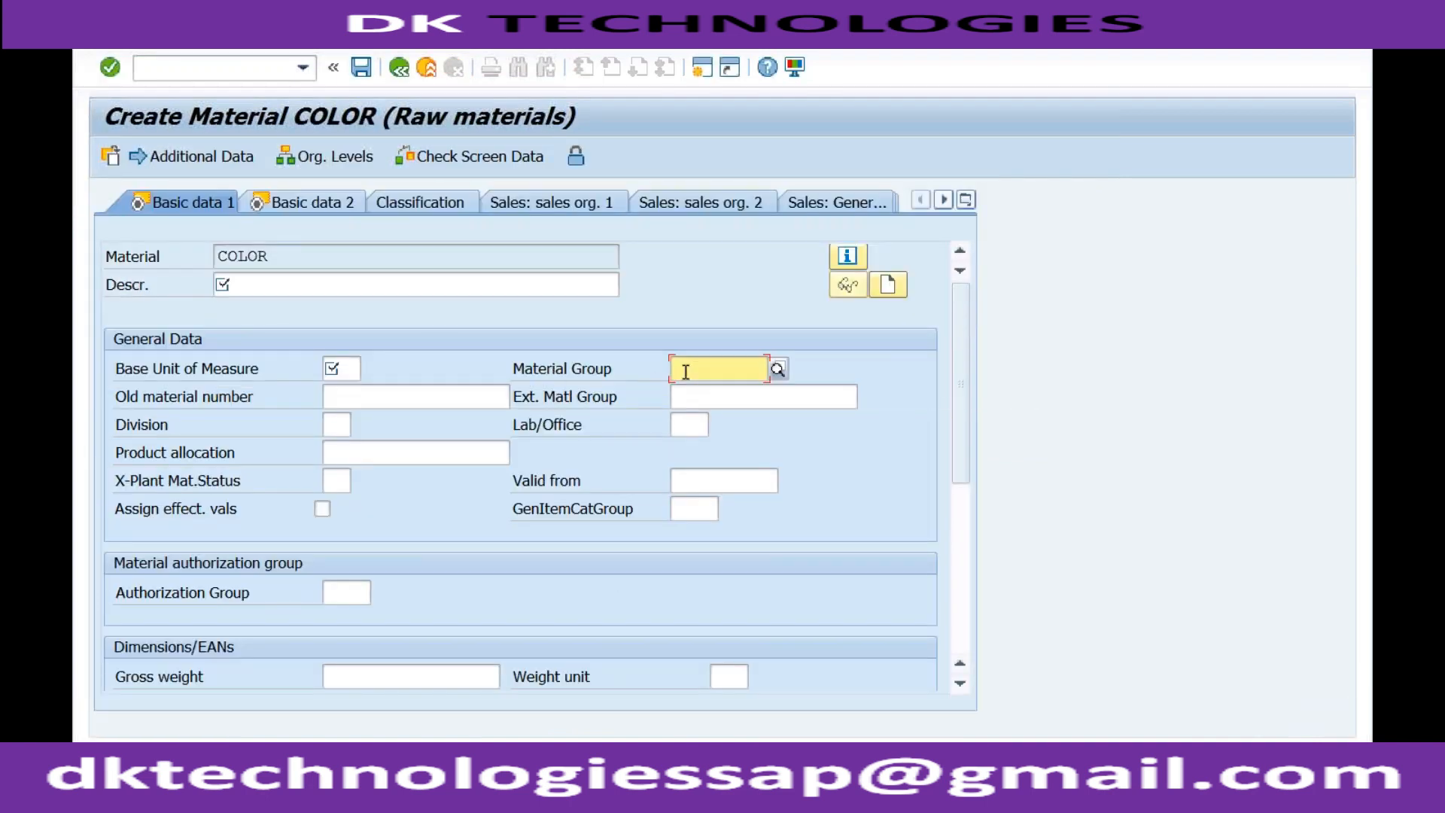
Open a new session, start transaction SPRO and display the SAP Reference IMG.
left_click(380, 794)
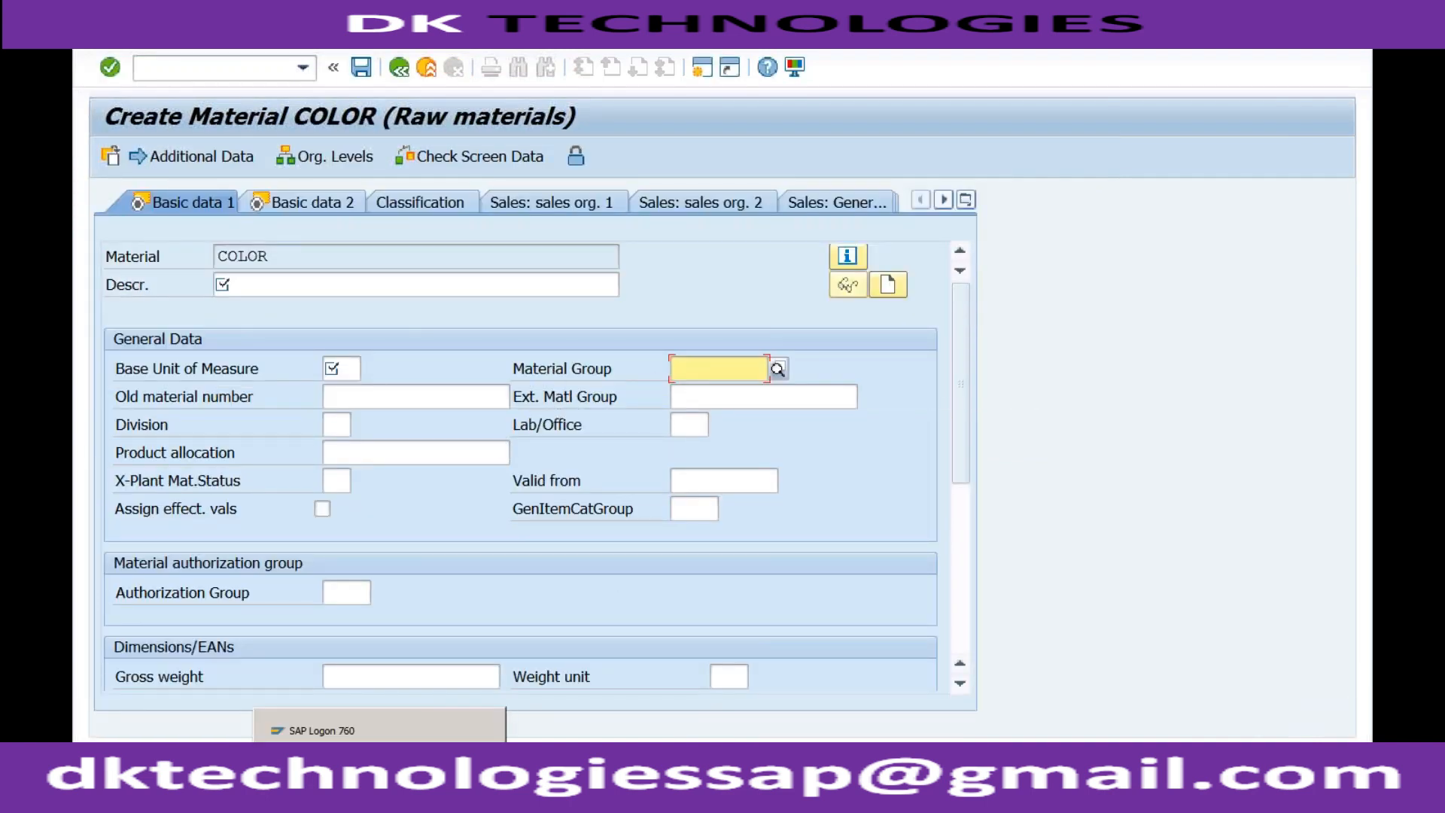
left_click(700, 69)
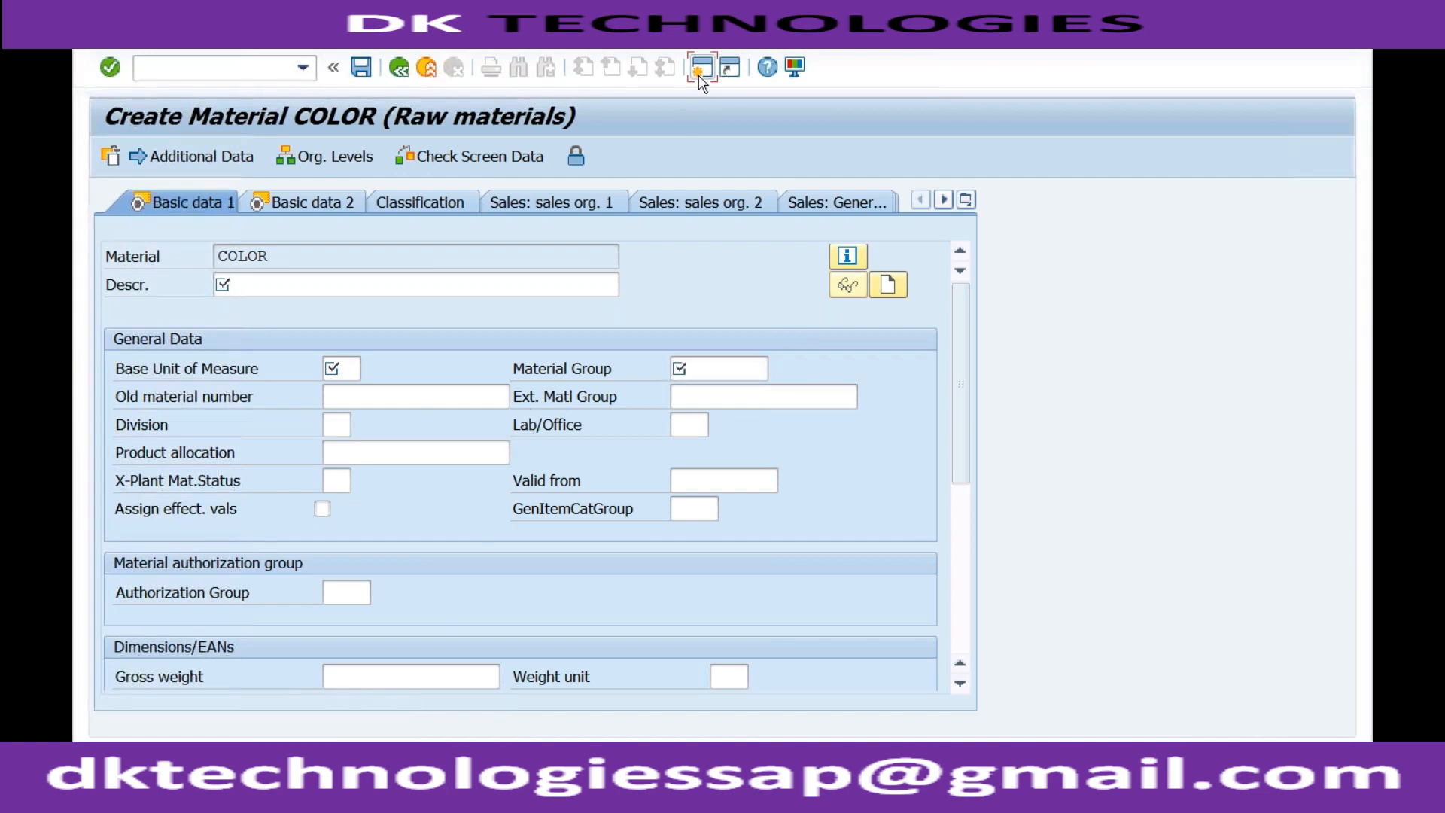
type("s")
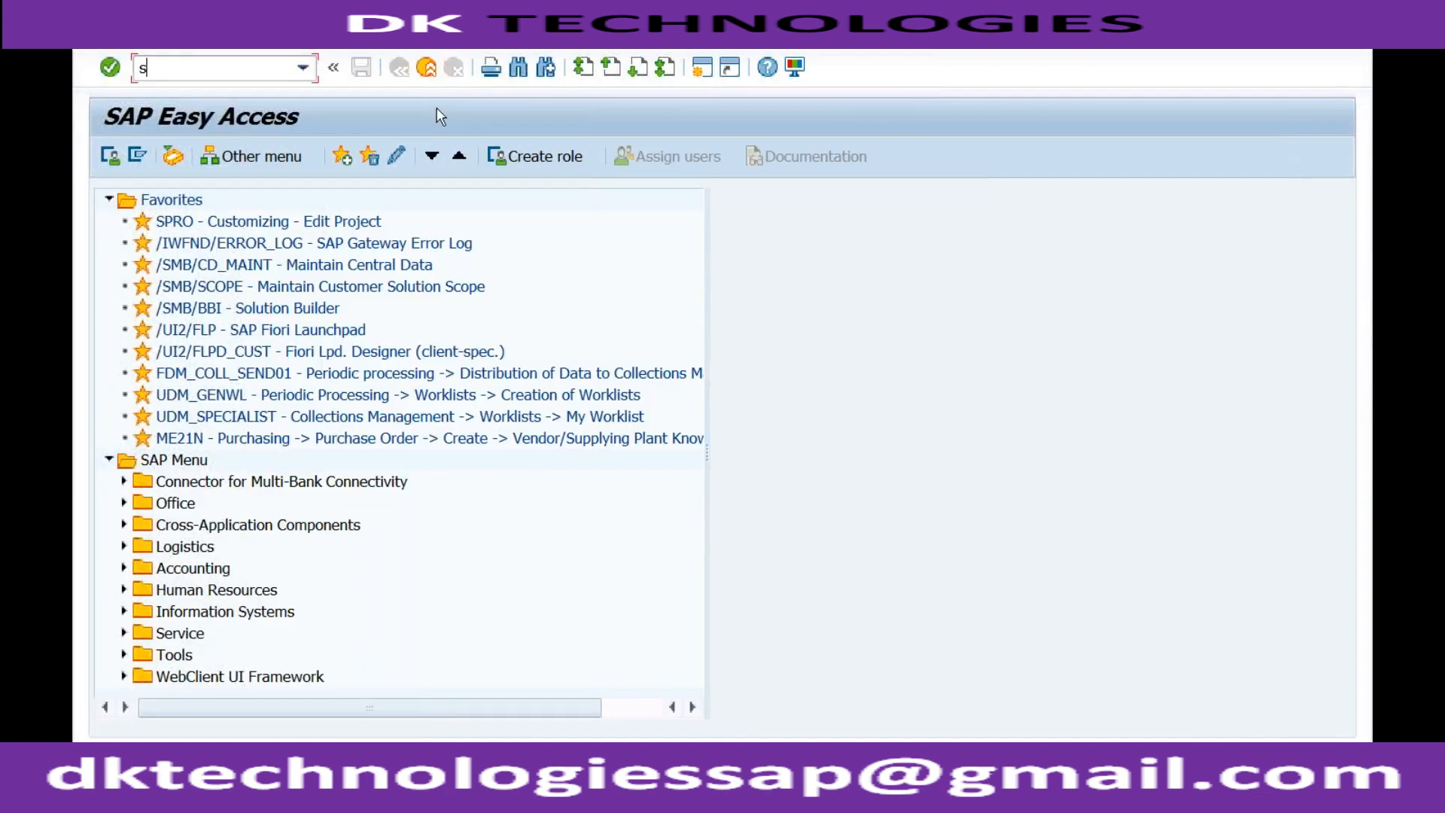
type("pro")
key("Return")
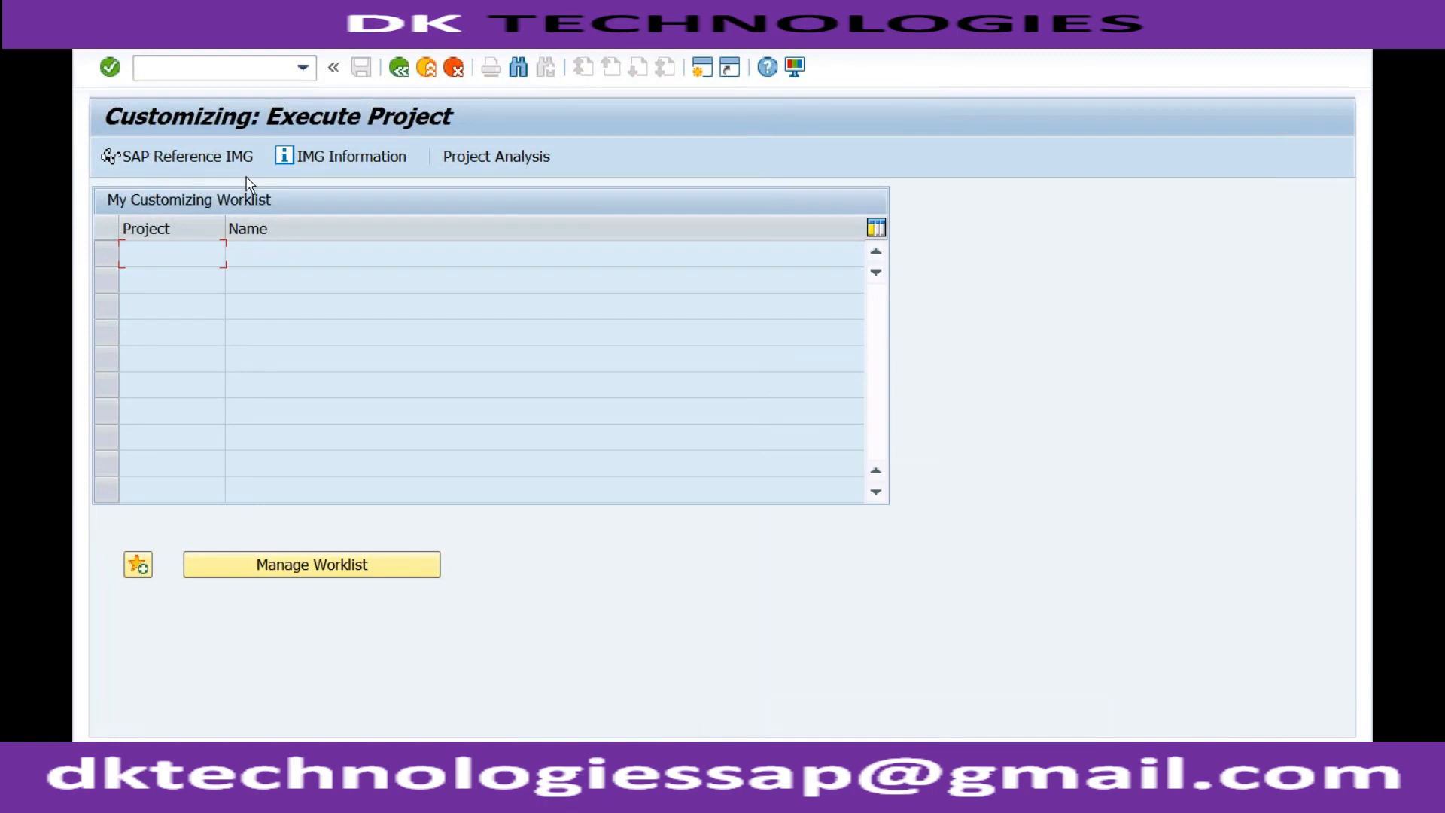
left_click(172, 160)
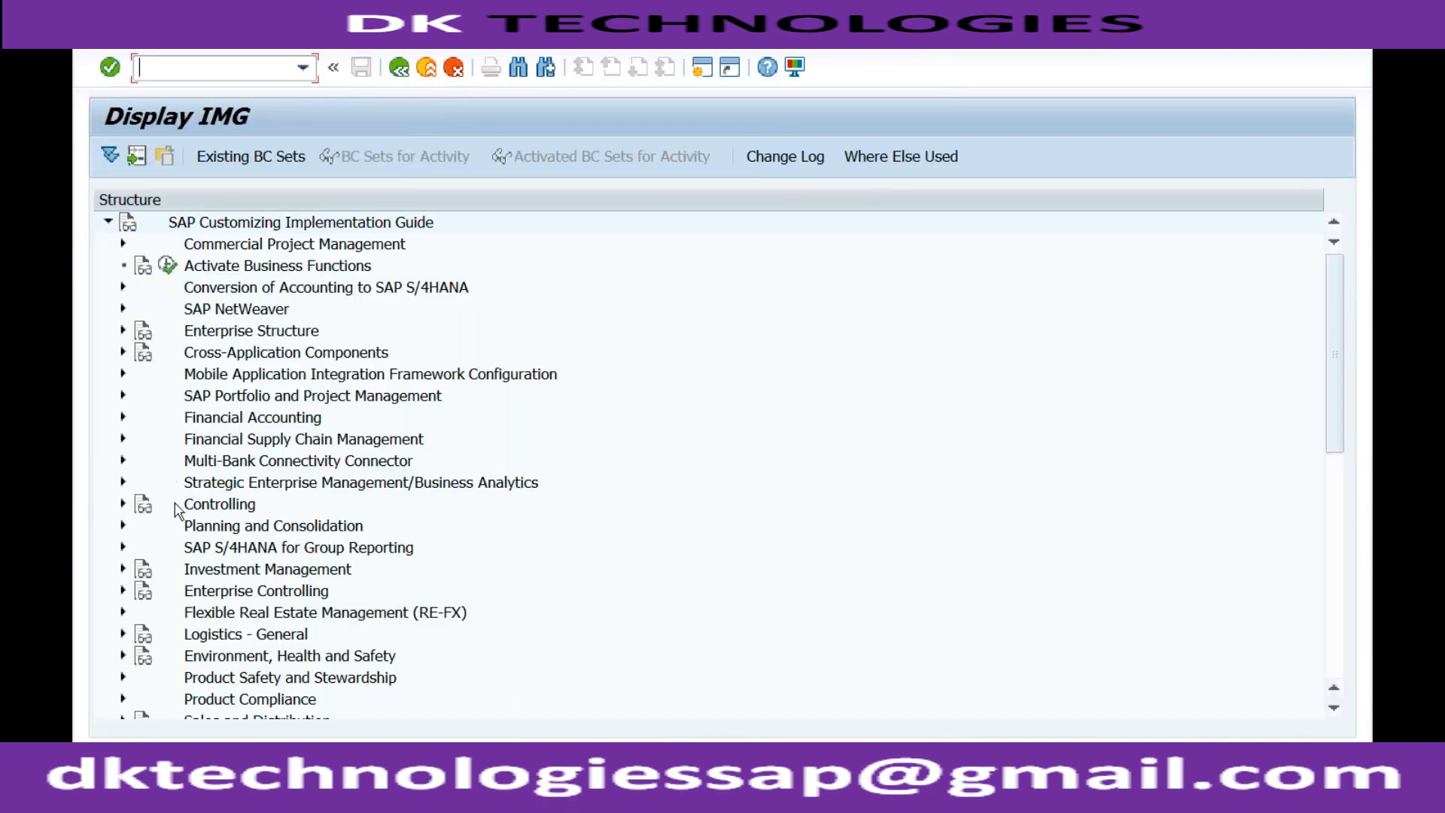
Under Logistics - General, Material Master, Field Selection, open the activity Assign Fields to Field Selection Groups.
left_click(123, 633)
left_click(138, 289)
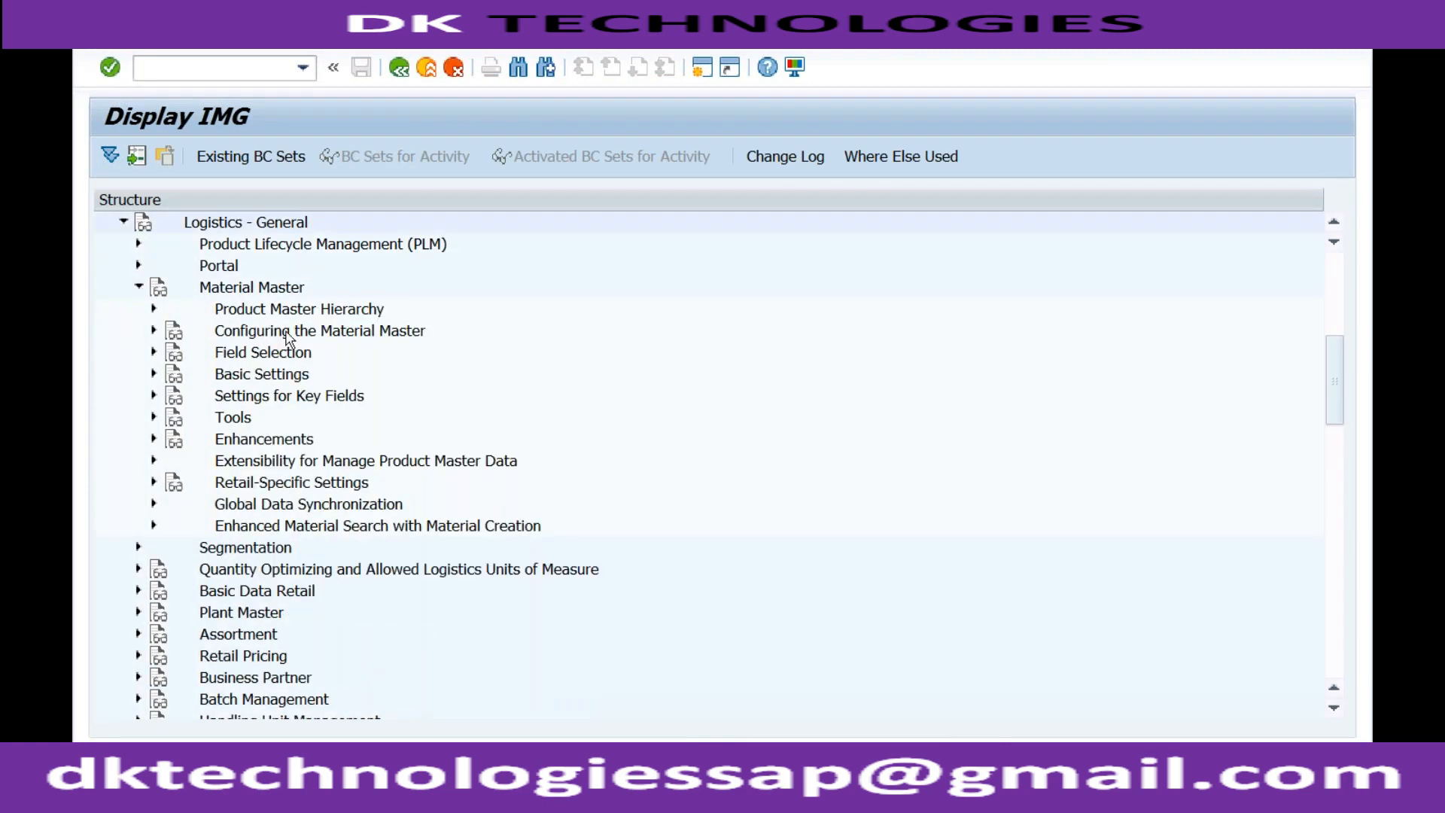
left_click(153, 353)
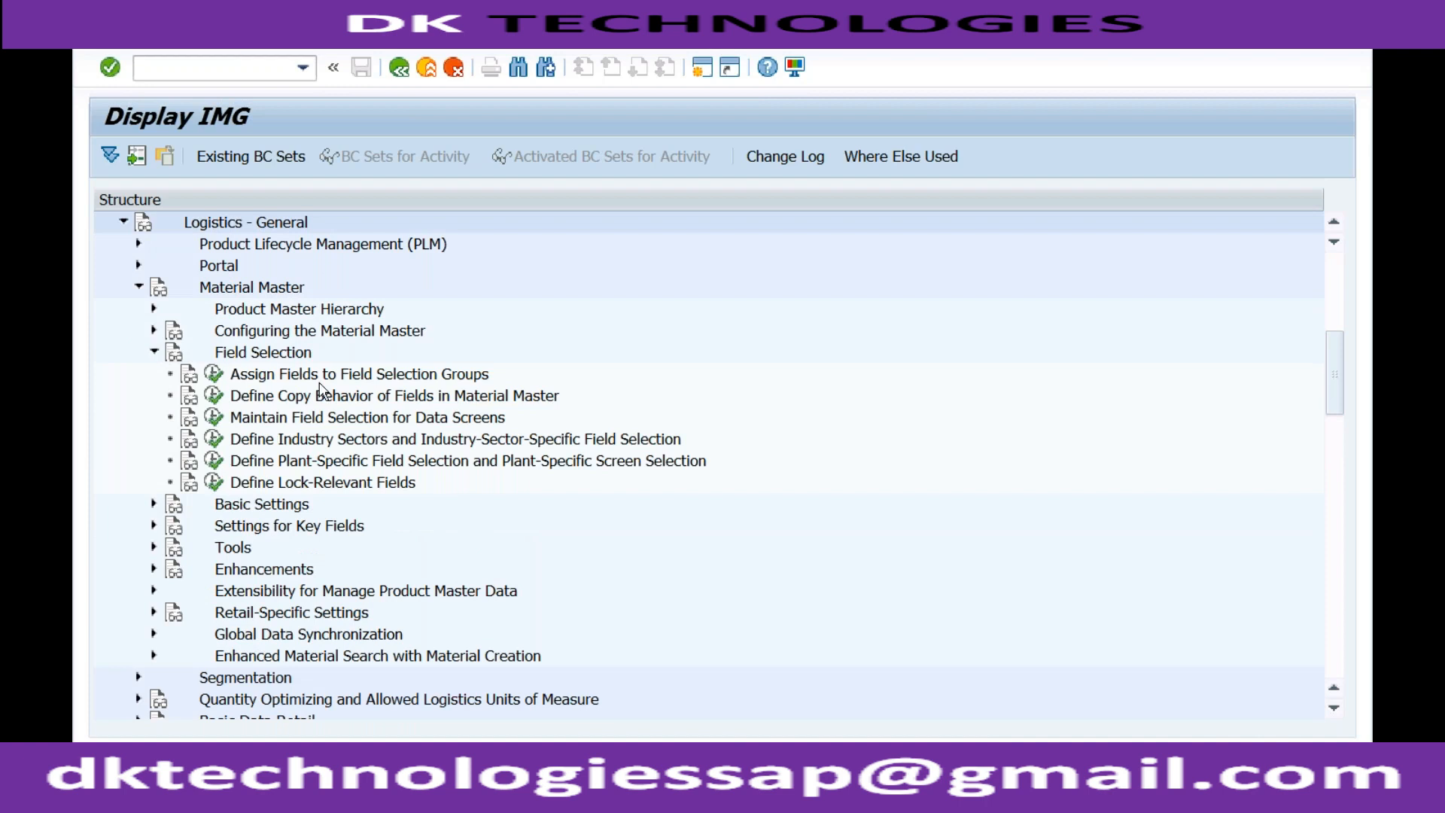
left_click(215, 375)
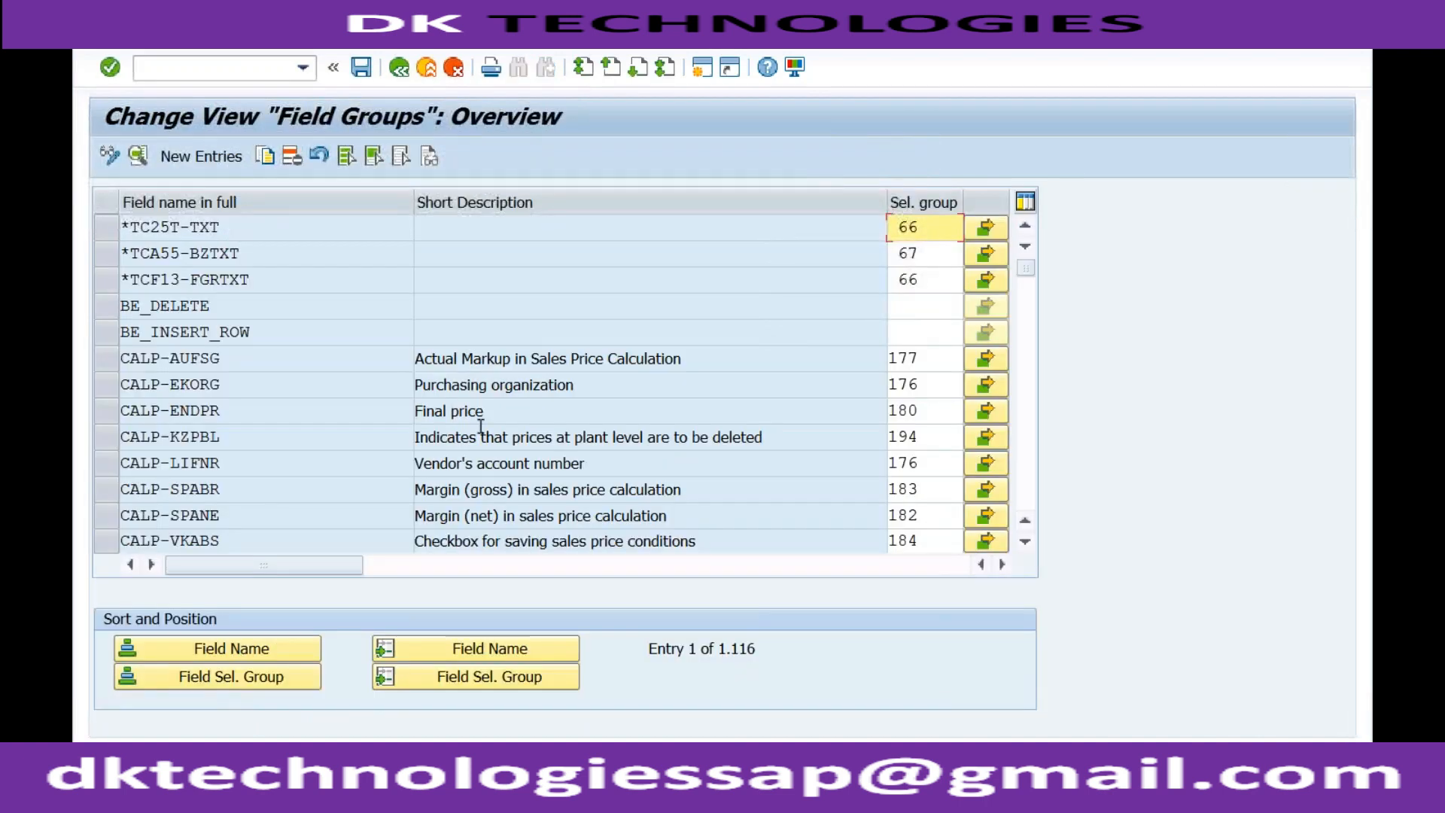
Position the field groups list at field name mara-matkl, checking the material creation session in between.
left_click(479, 646)
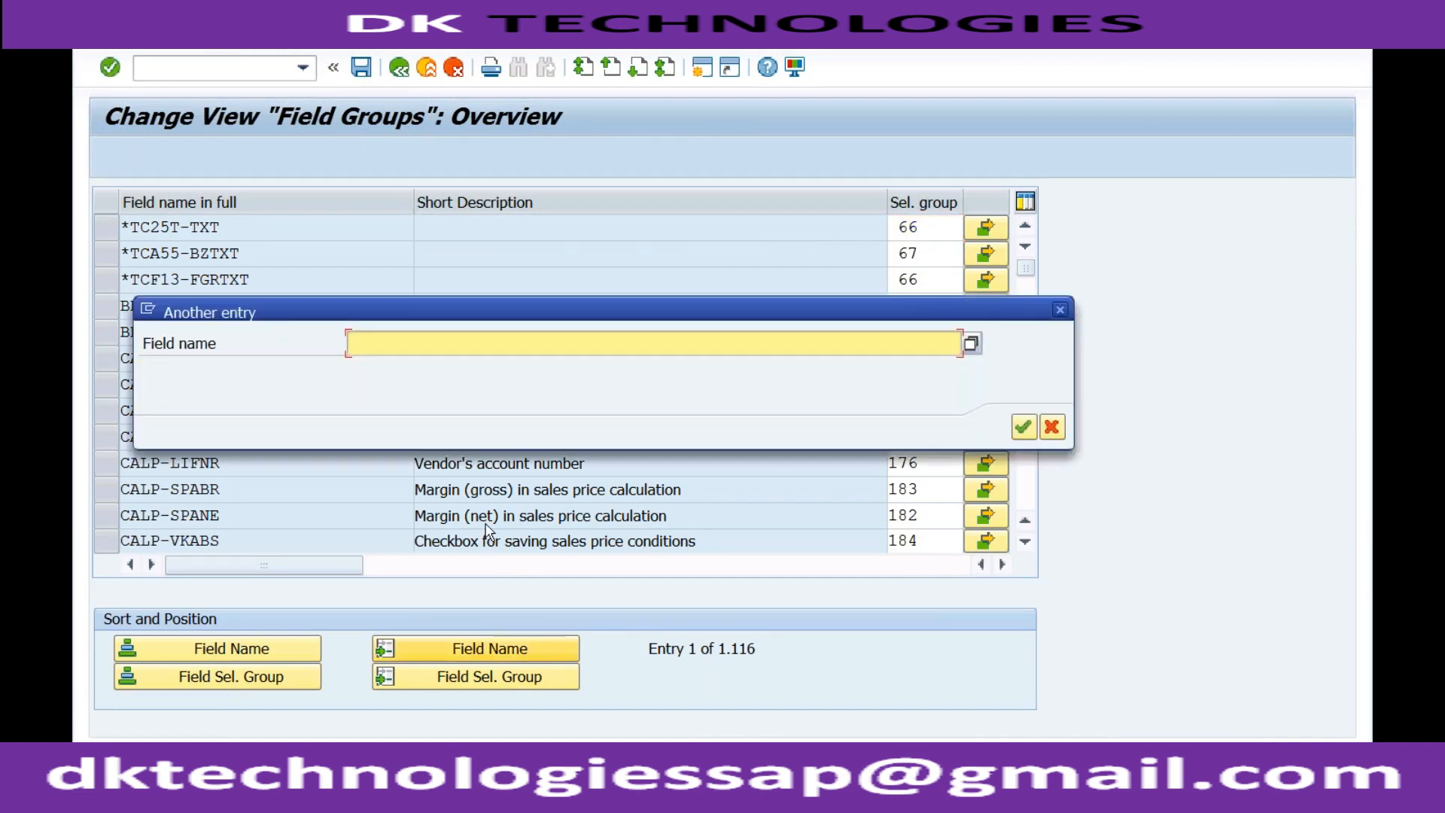
type("mara-")
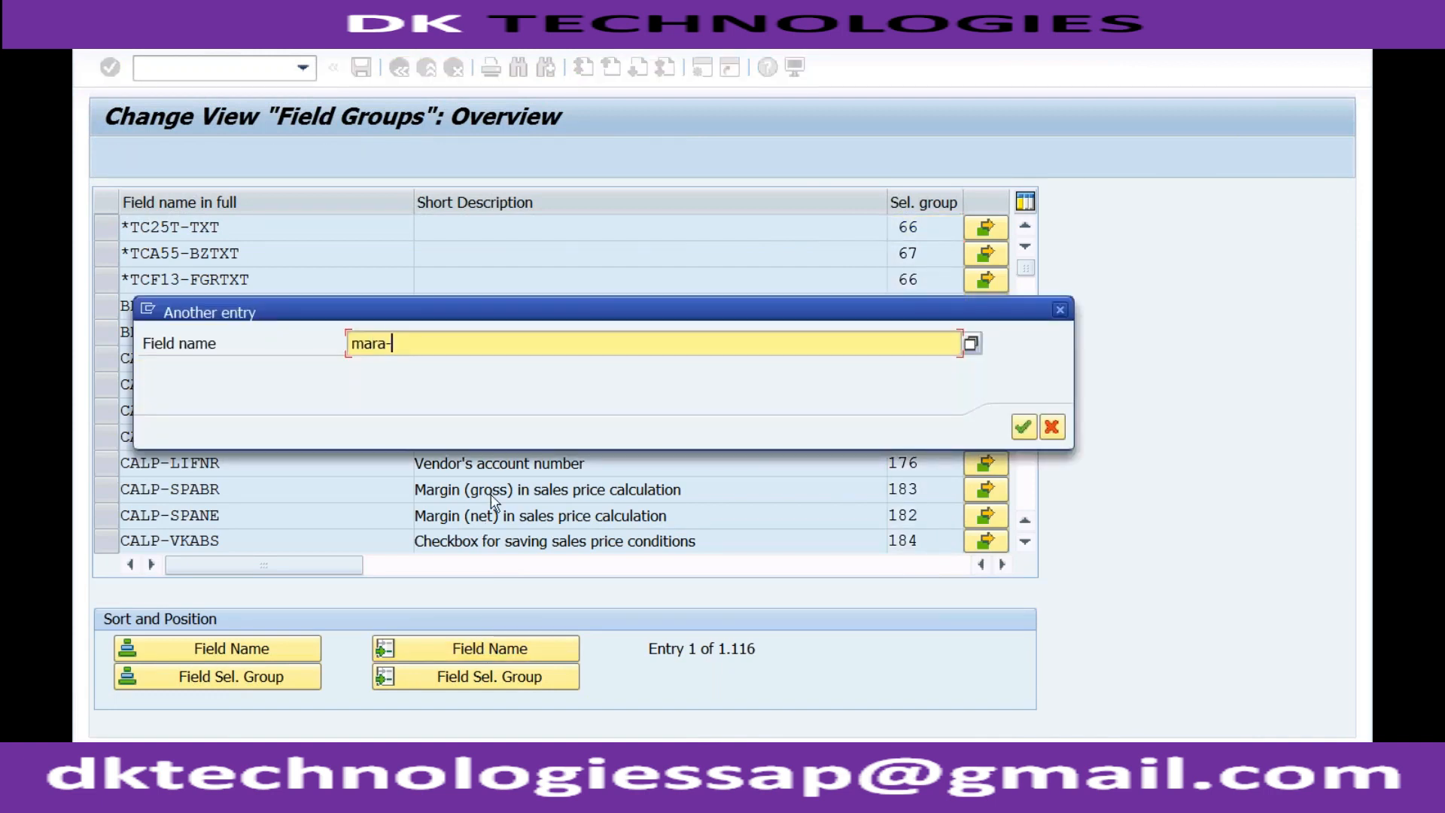
type("mat")
key("BackSpace")
key("BackSpace")
mouse_move(379, 797)
left_click(379, 735)
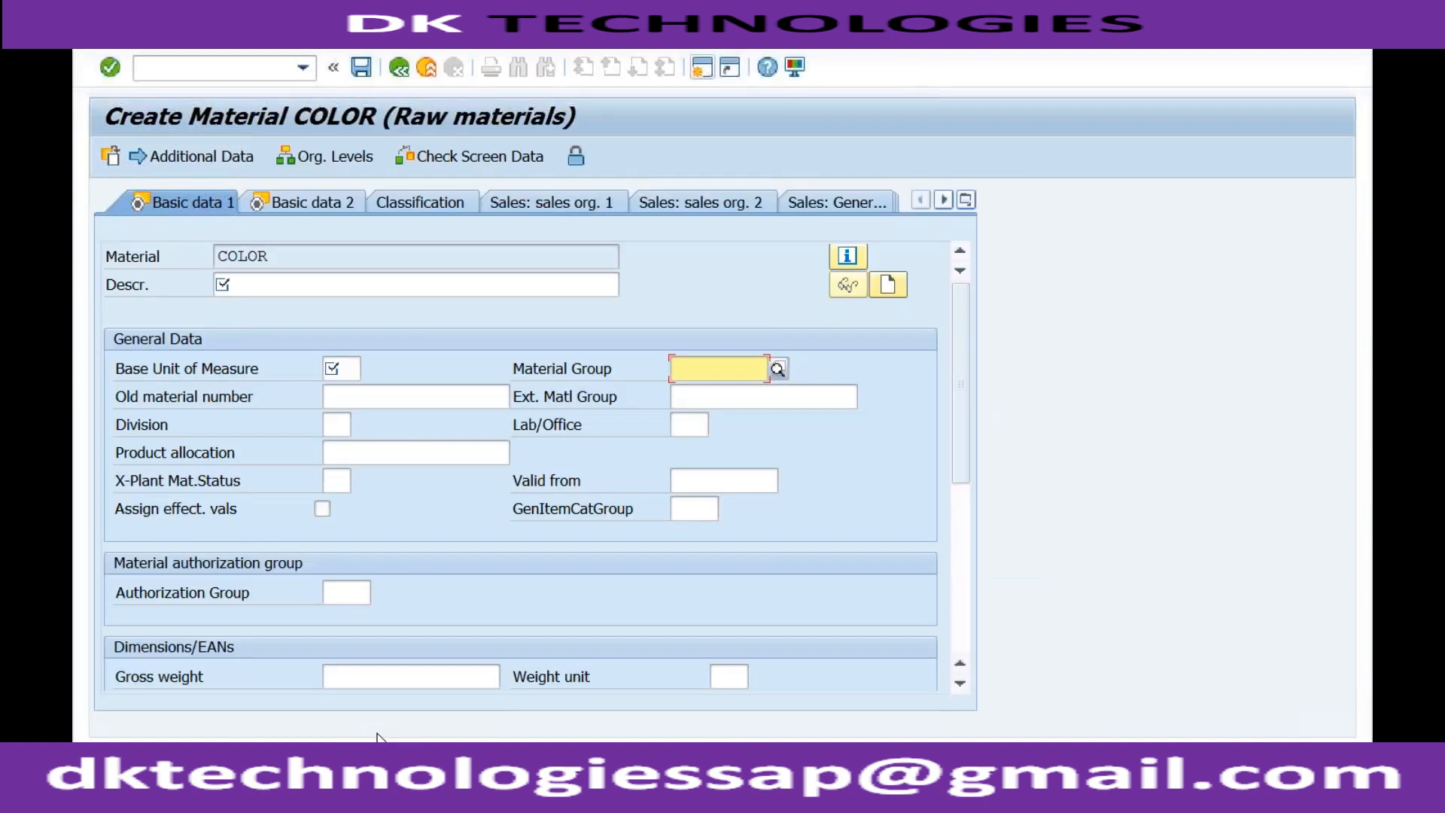
mouse_move(379, 798)
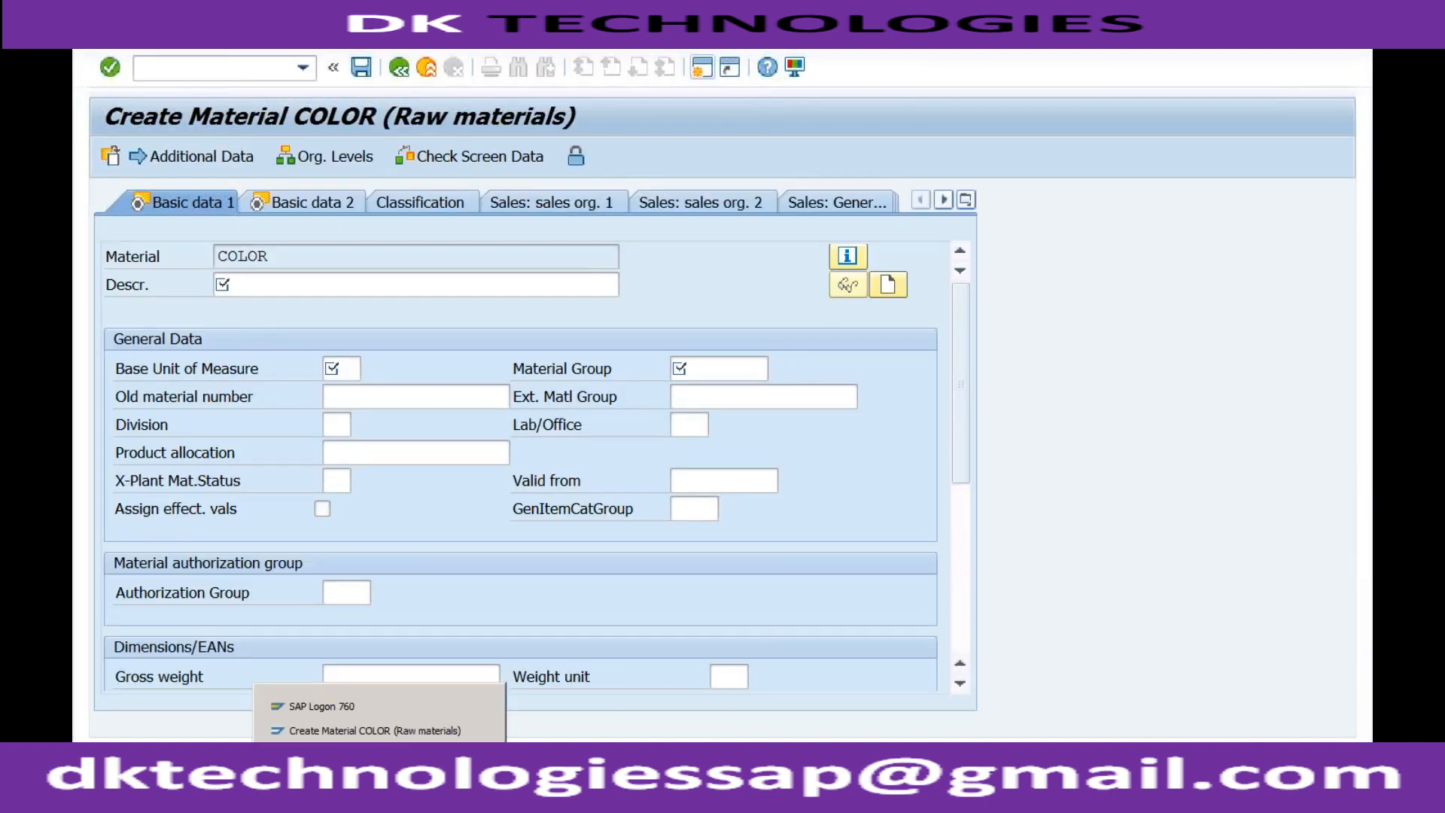
left_click(377, 687)
type("atkl")
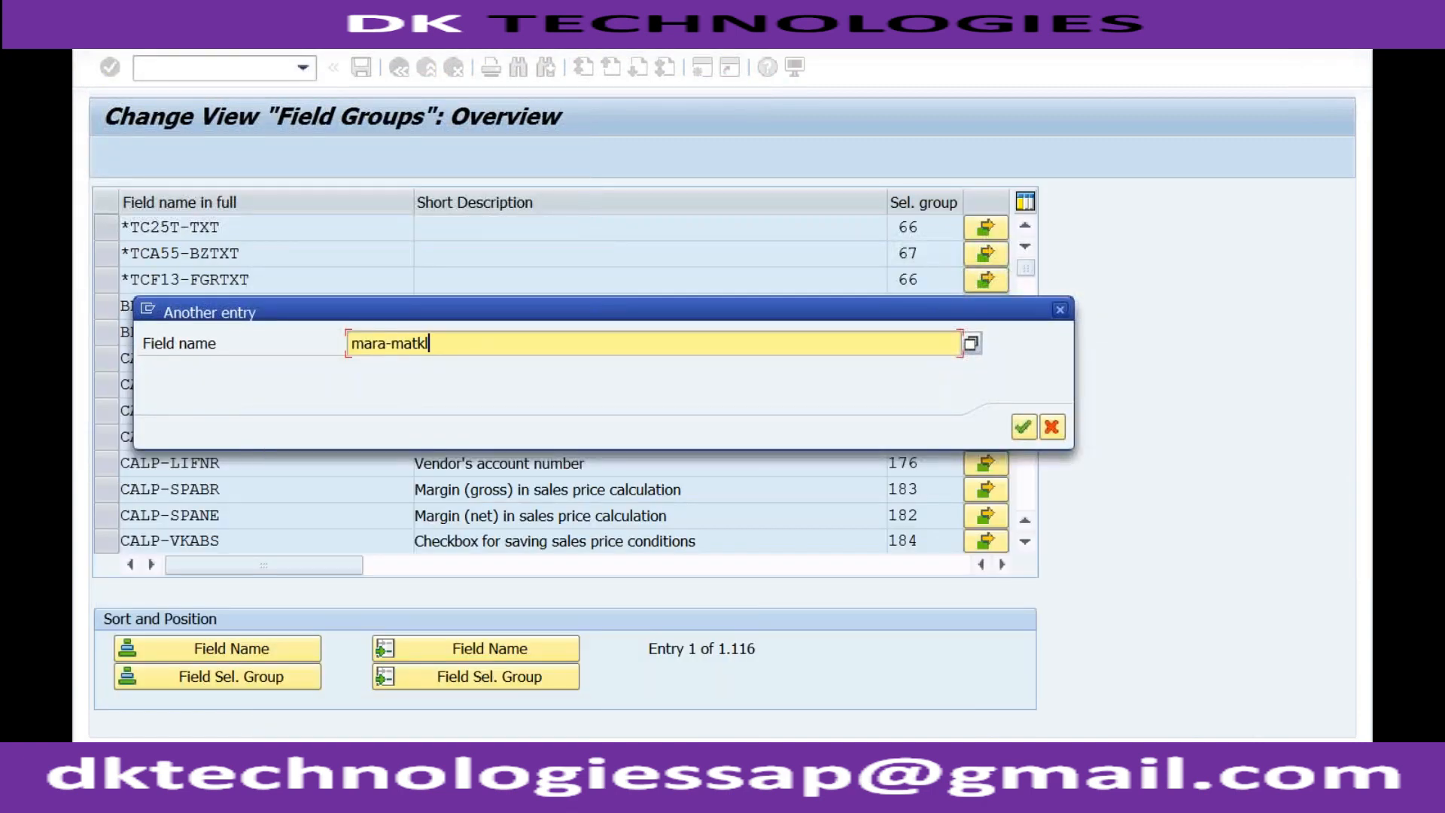
key("Return")
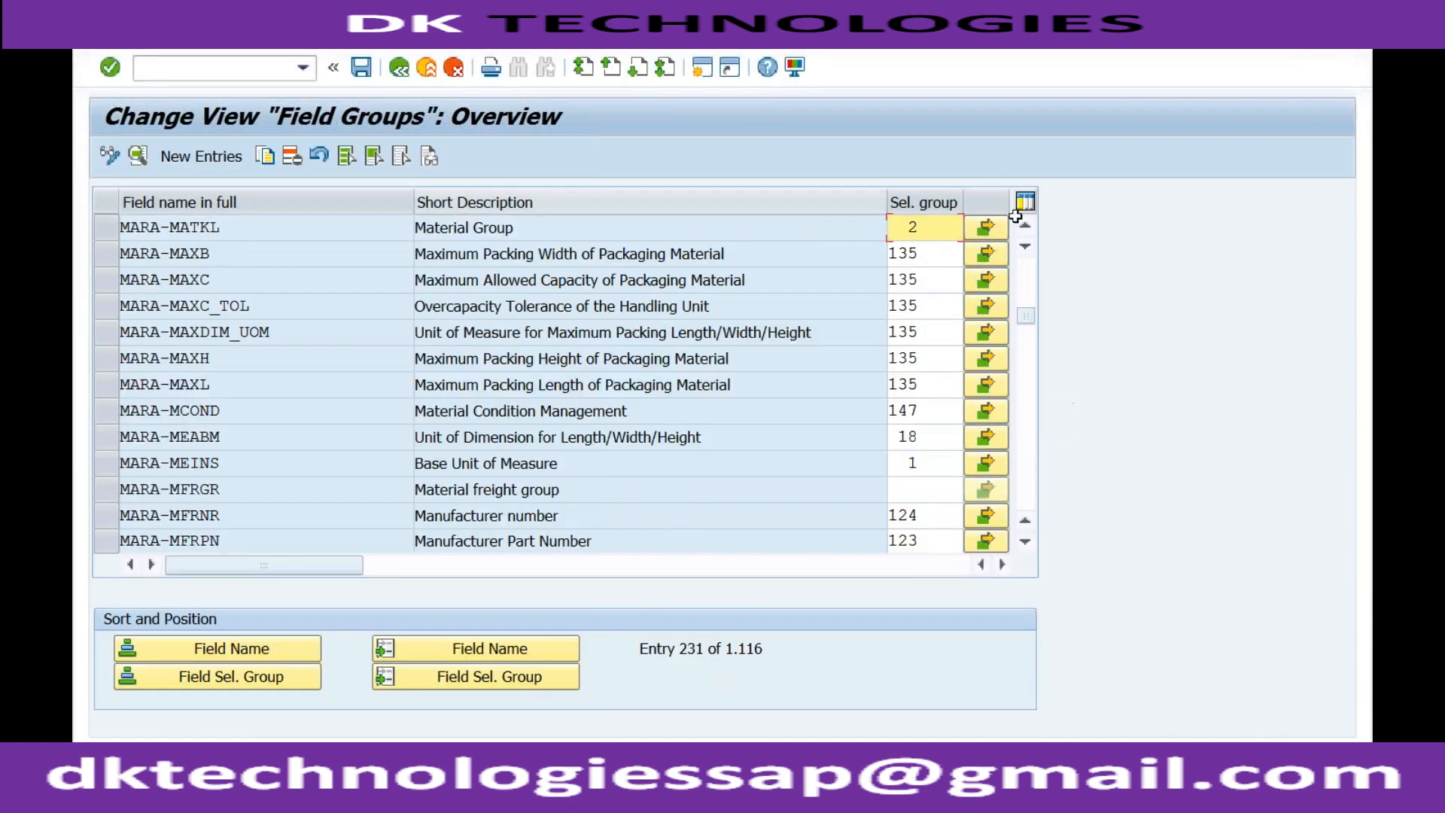
Open the field selection for Material Group, position it at field reference ROH and select sorting by field selection.
left_click(992, 228)
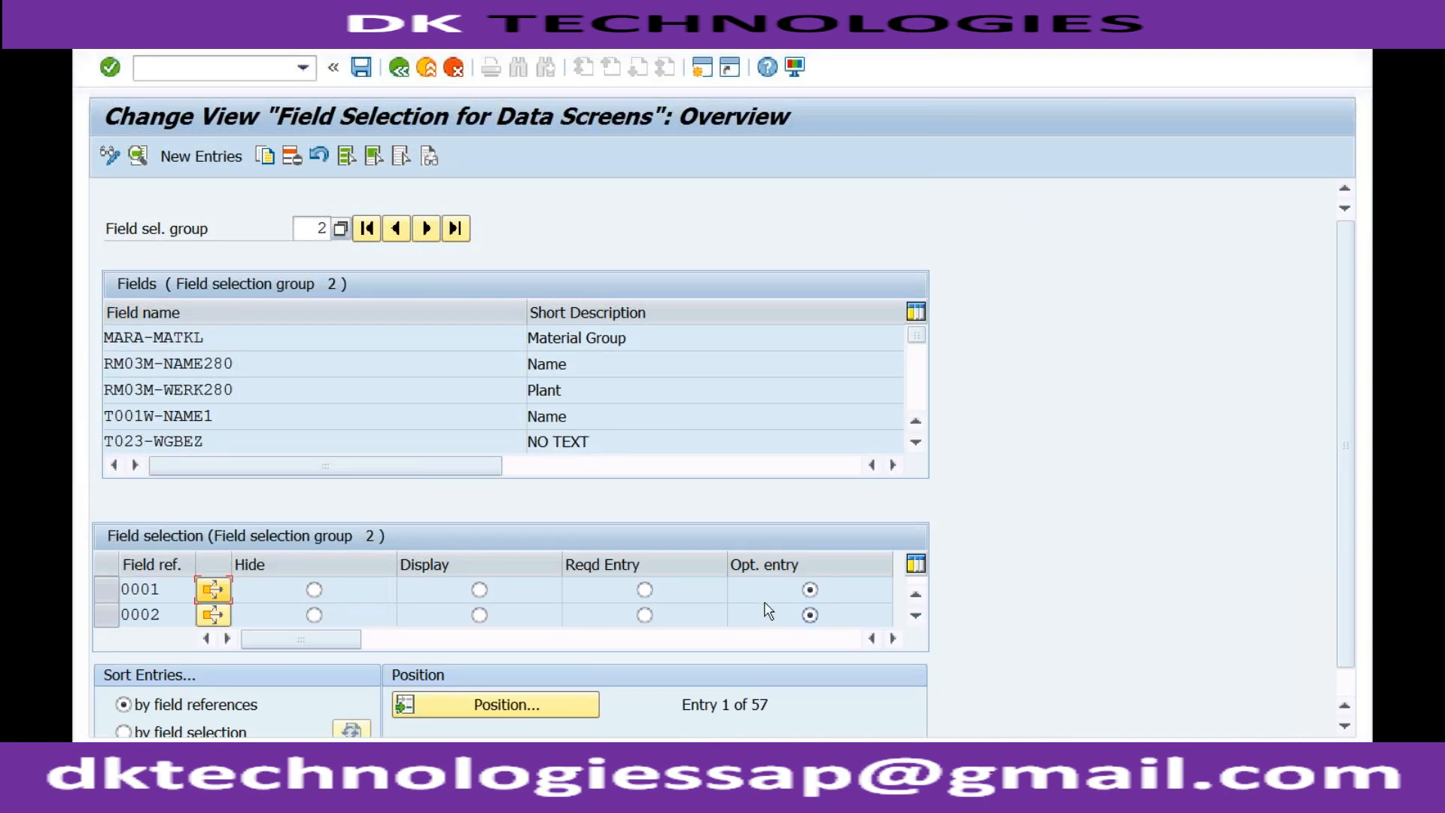
left_click(520, 707)
type("roh")
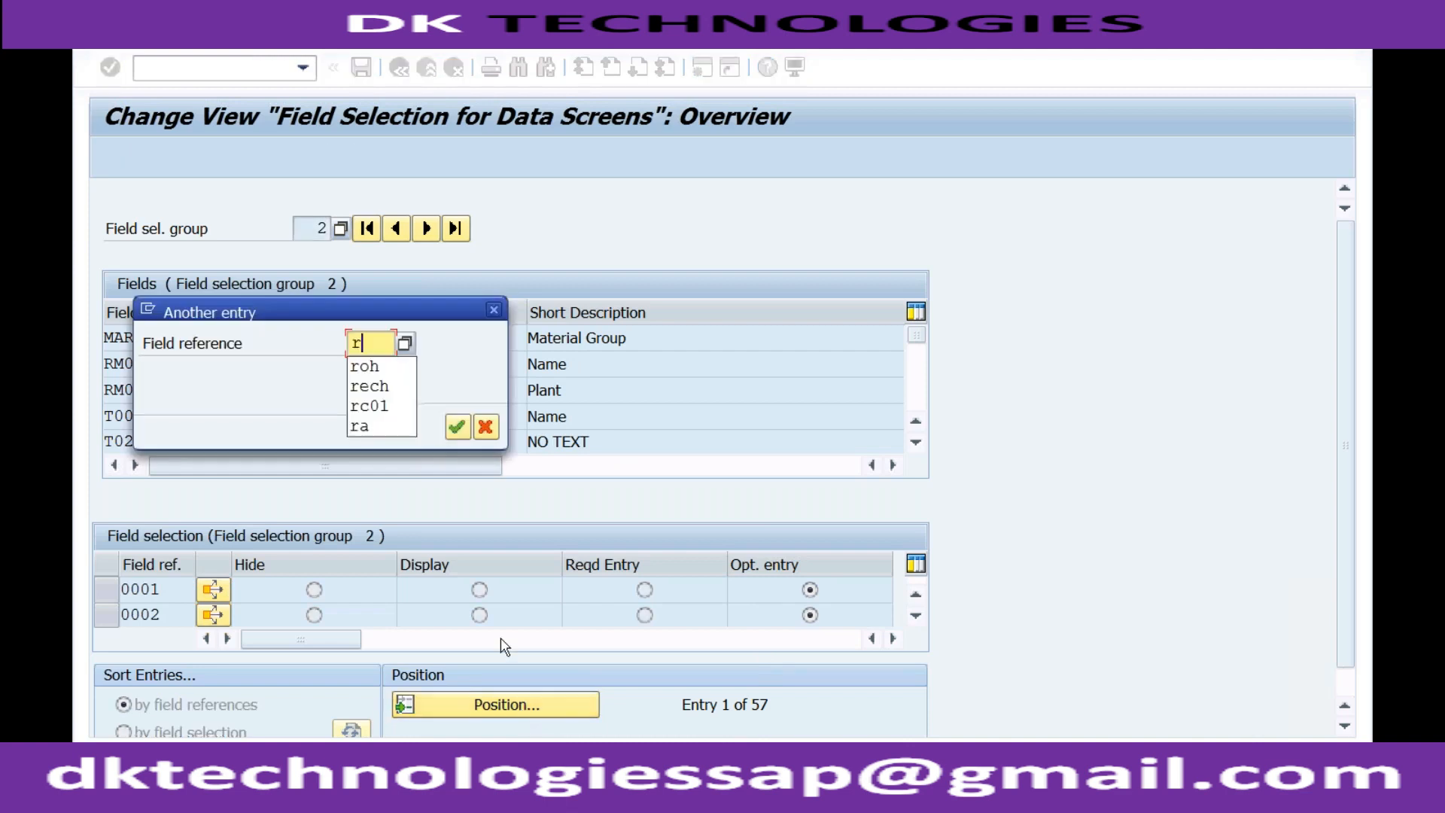
key("Return")
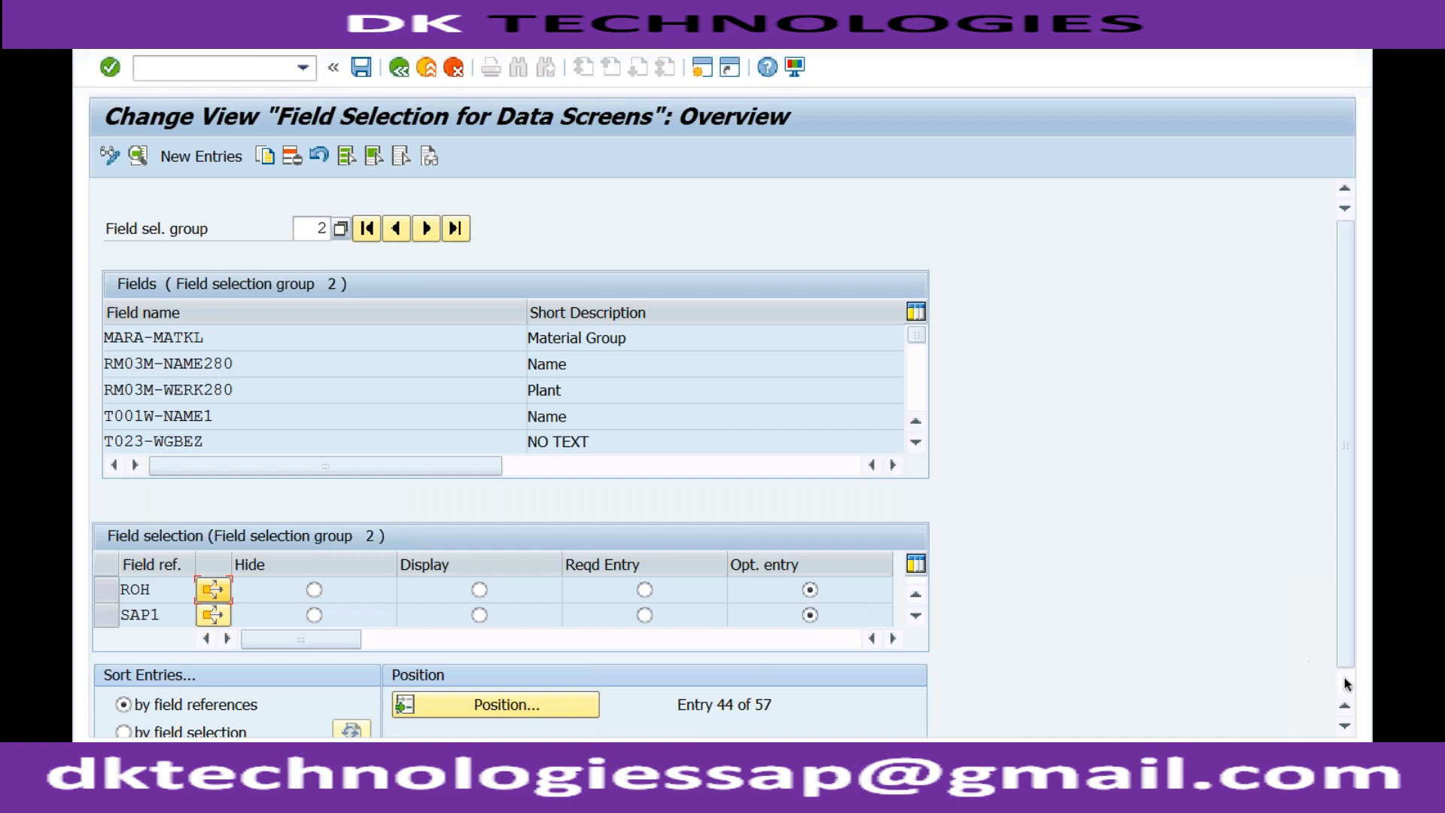
left_click(1345, 725)
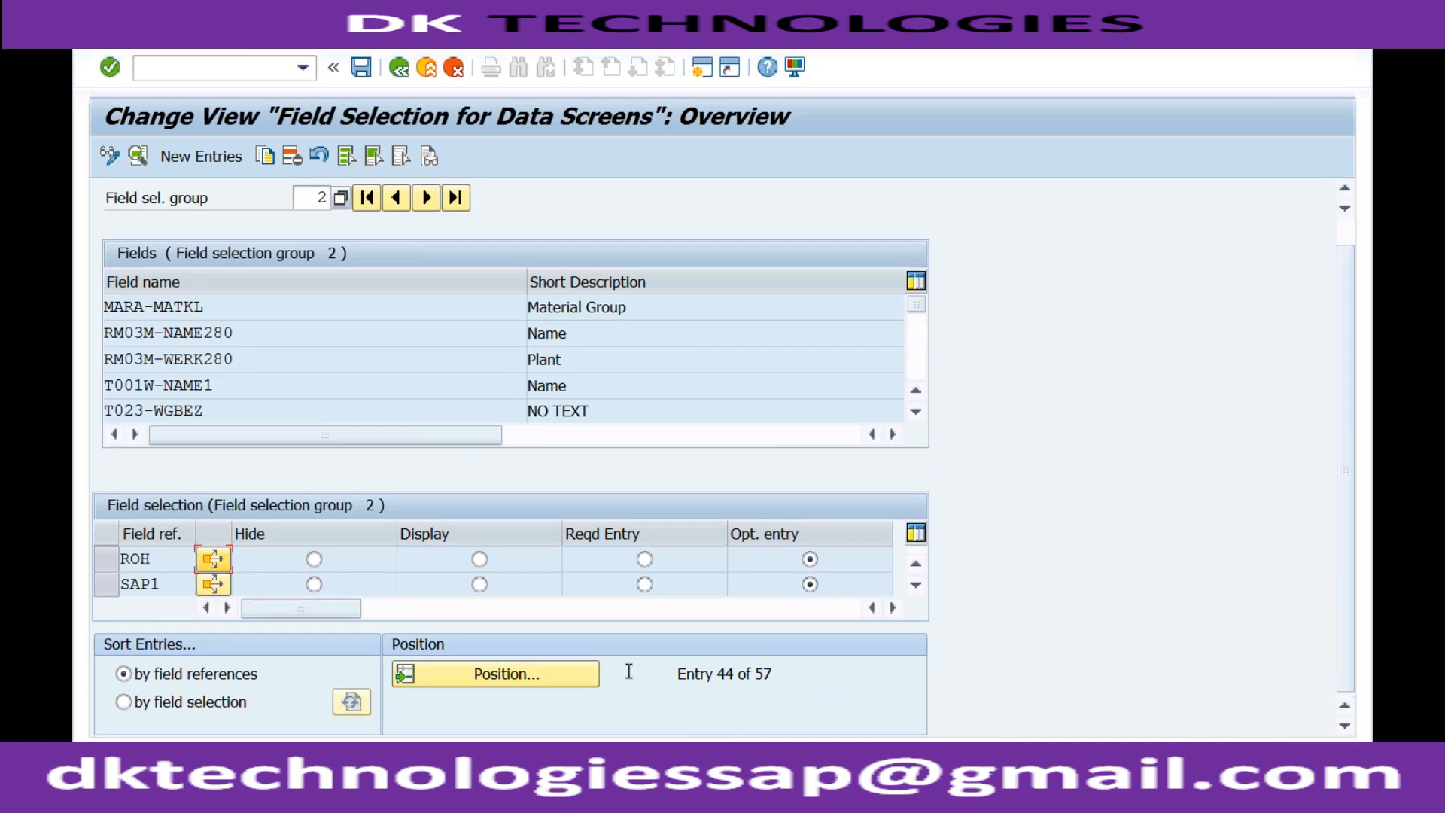
left_click(123, 702)
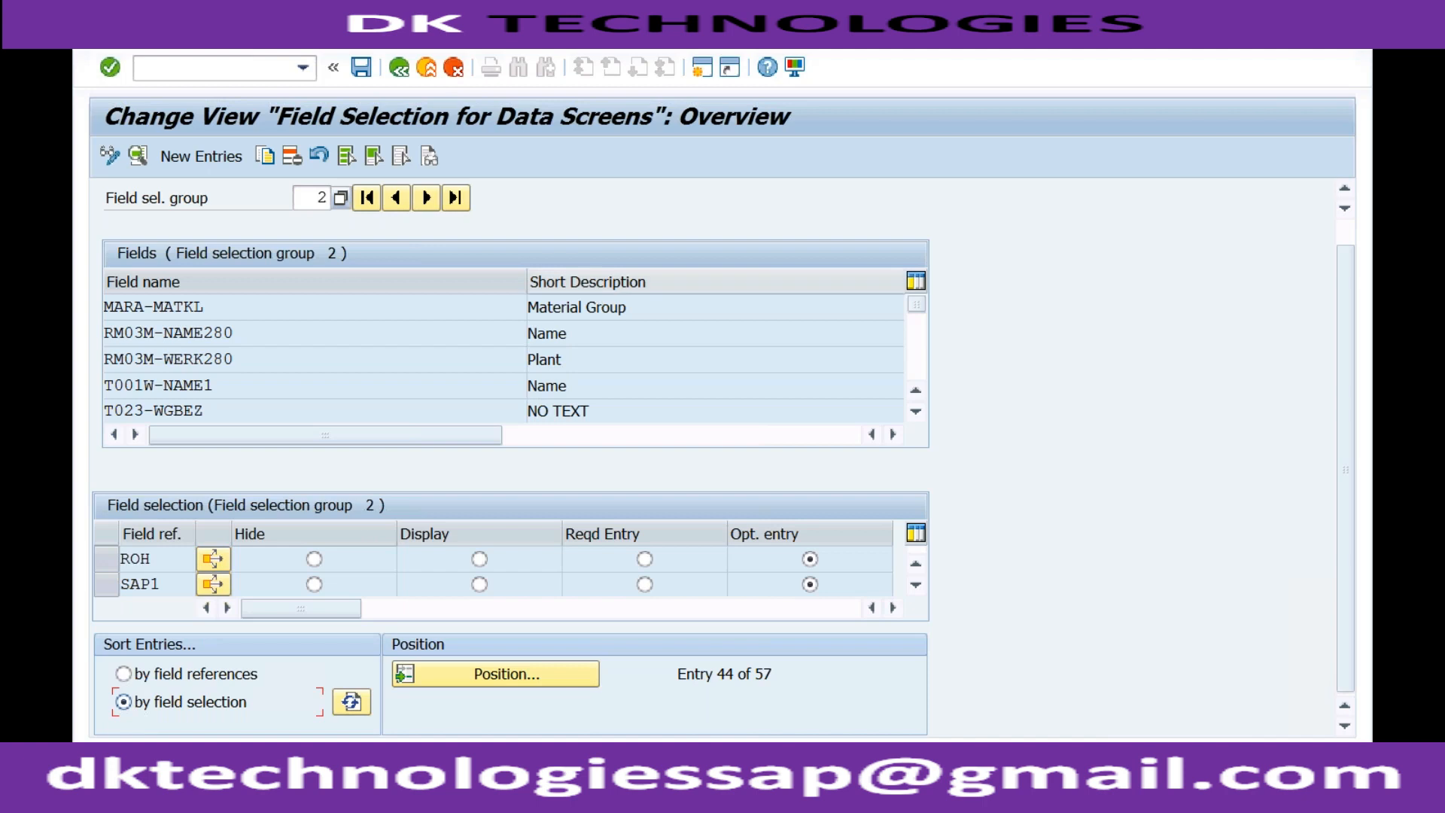
Leave the field group assignment and open the activity Maintain Field Selection for Data Screens.
left_click(400, 72)
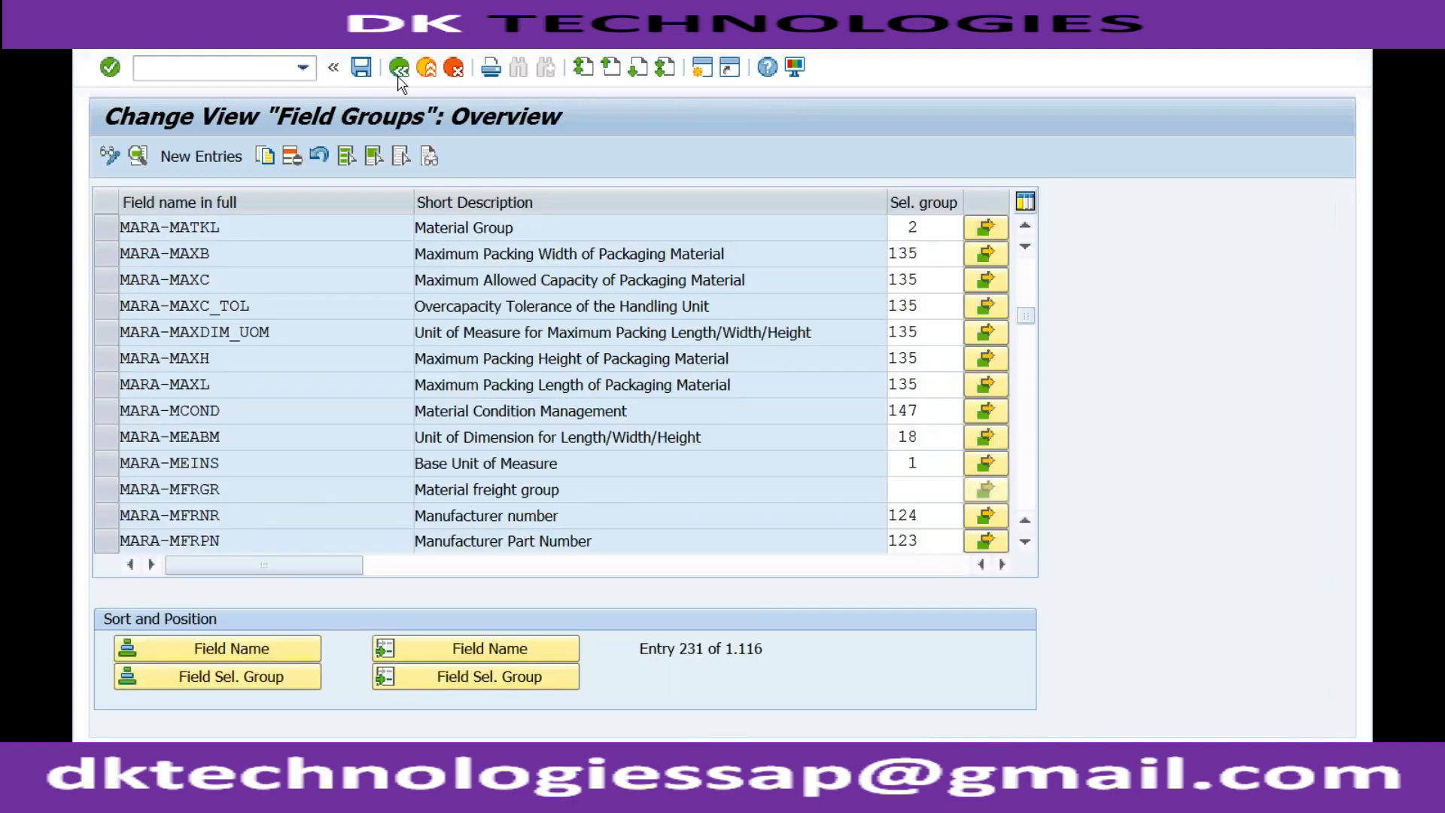
left_click(399, 72)
left_click(346, 418)
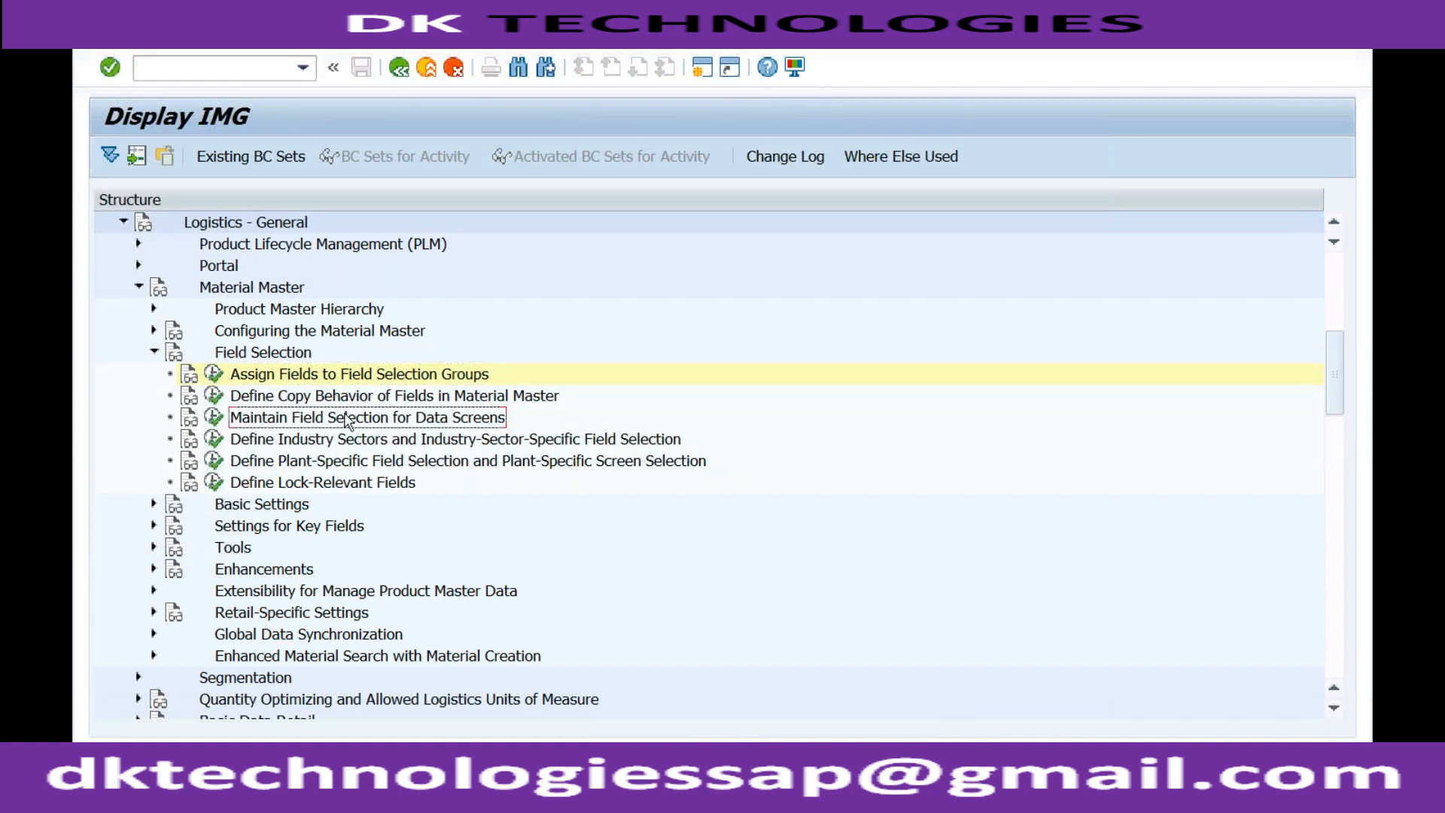
left_click(214, 418)
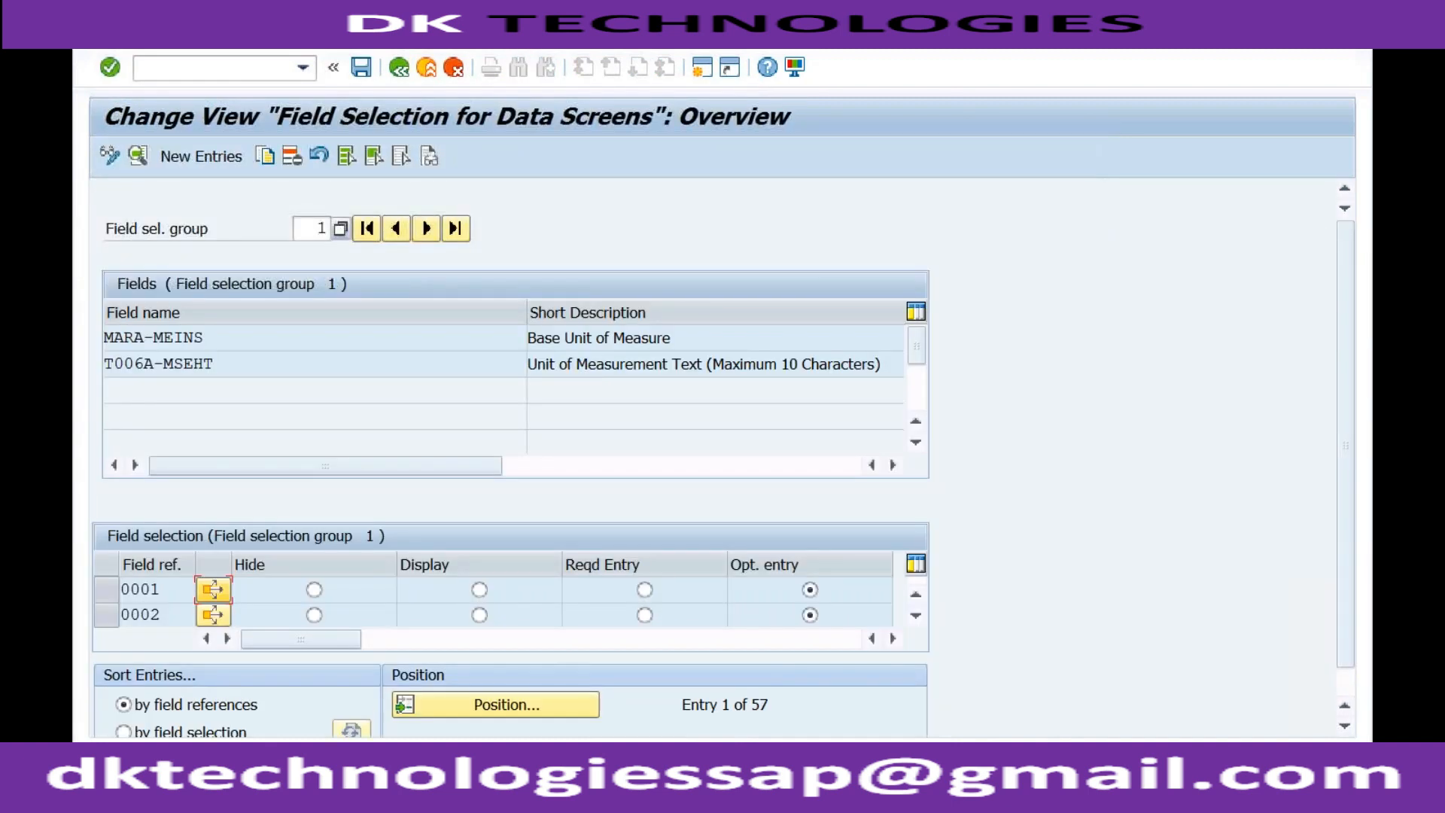
Choose field selection group 2 from the value list and look through its assigned fields.
left_click(340, 229)
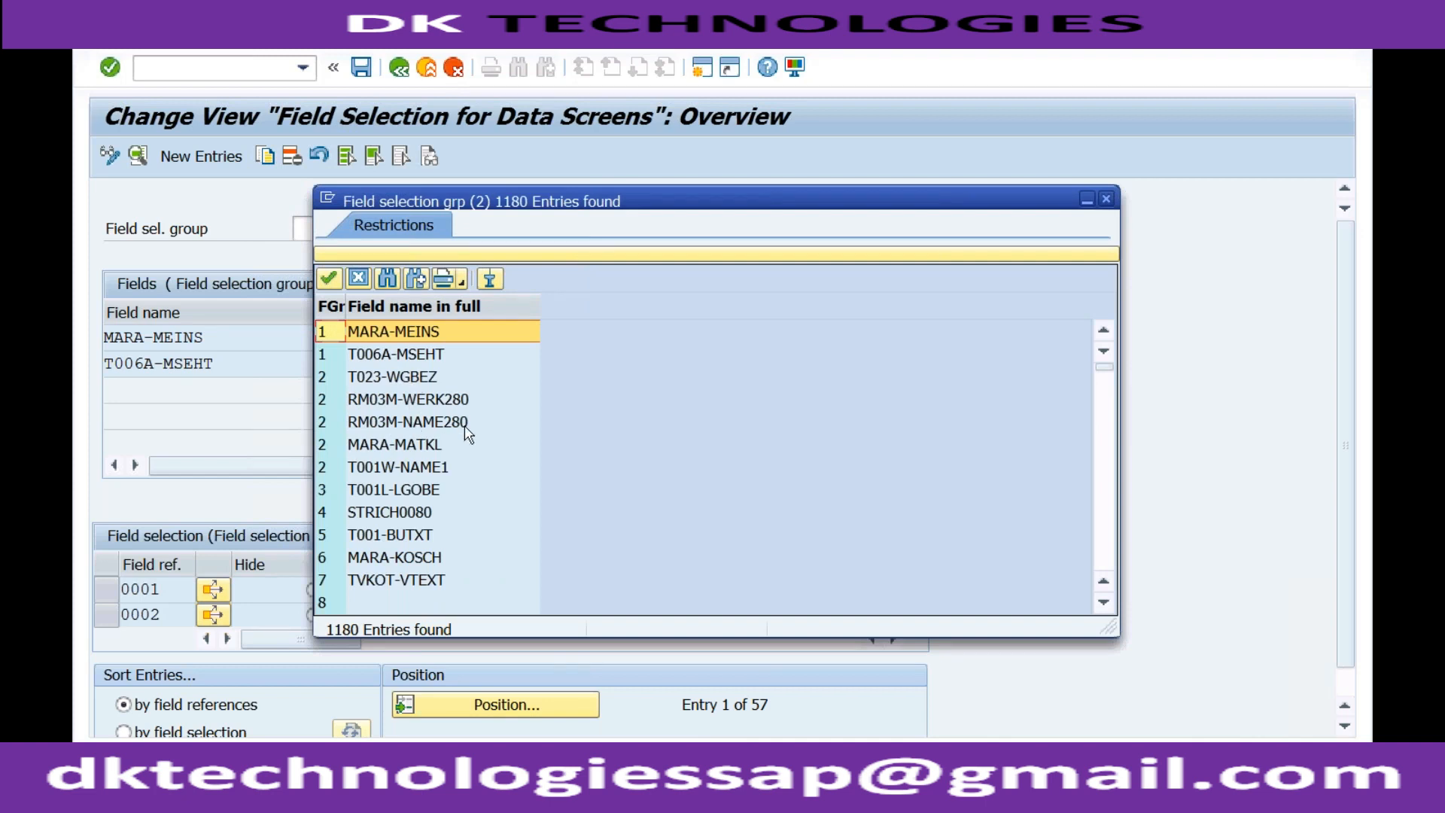
double_click(421, 378)
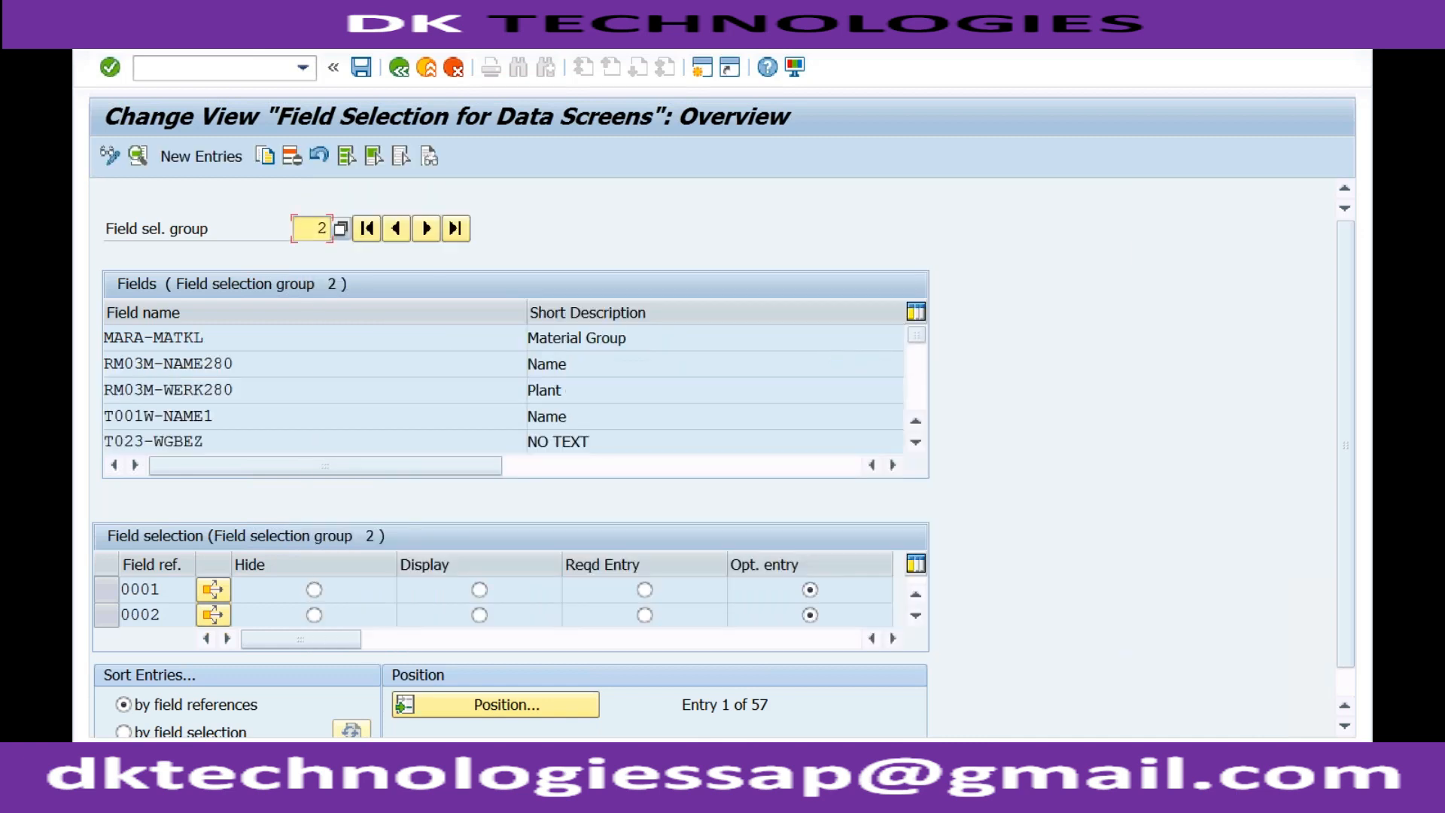
left_click(917, 385)
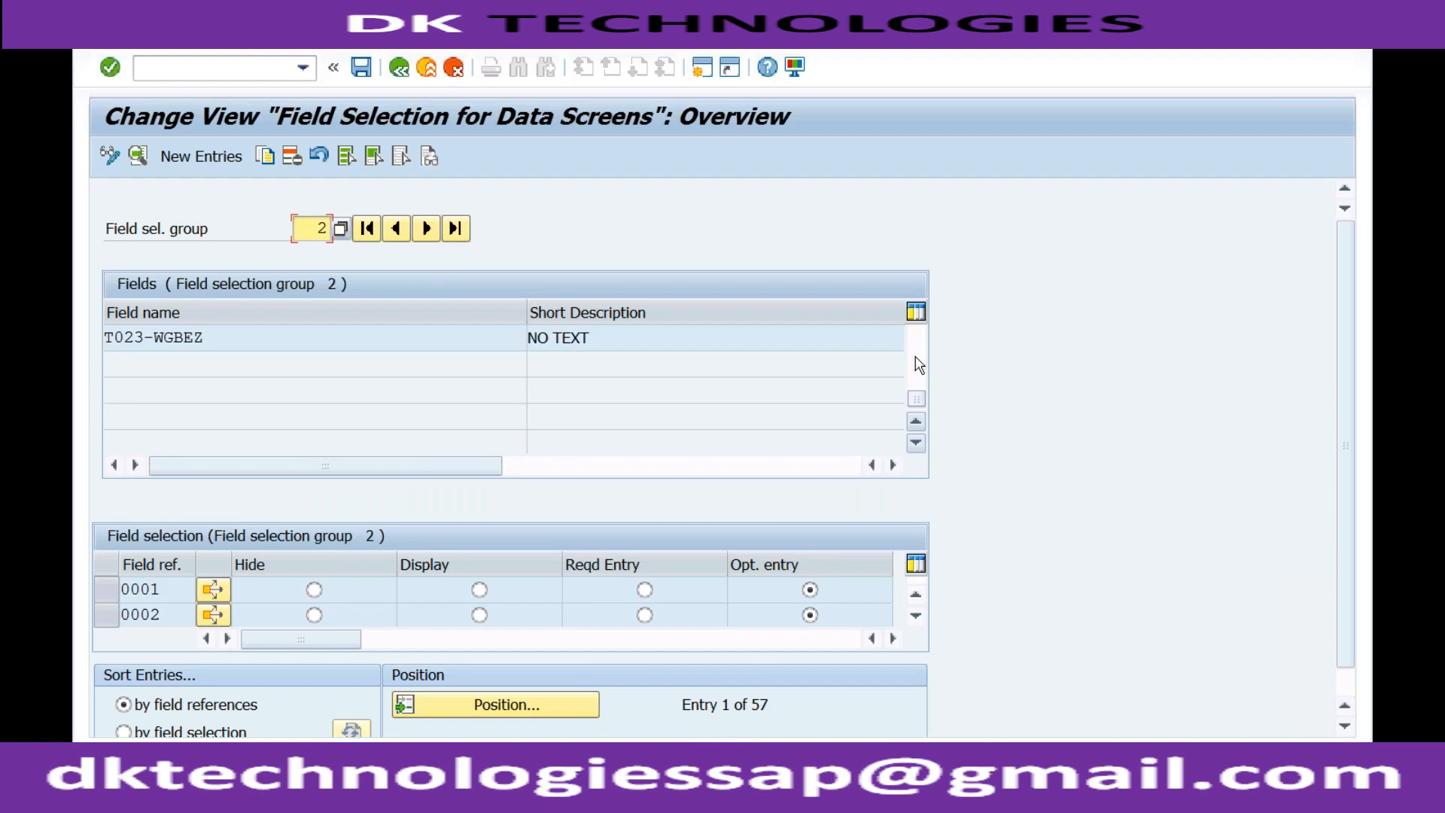
left_click(916, 360)
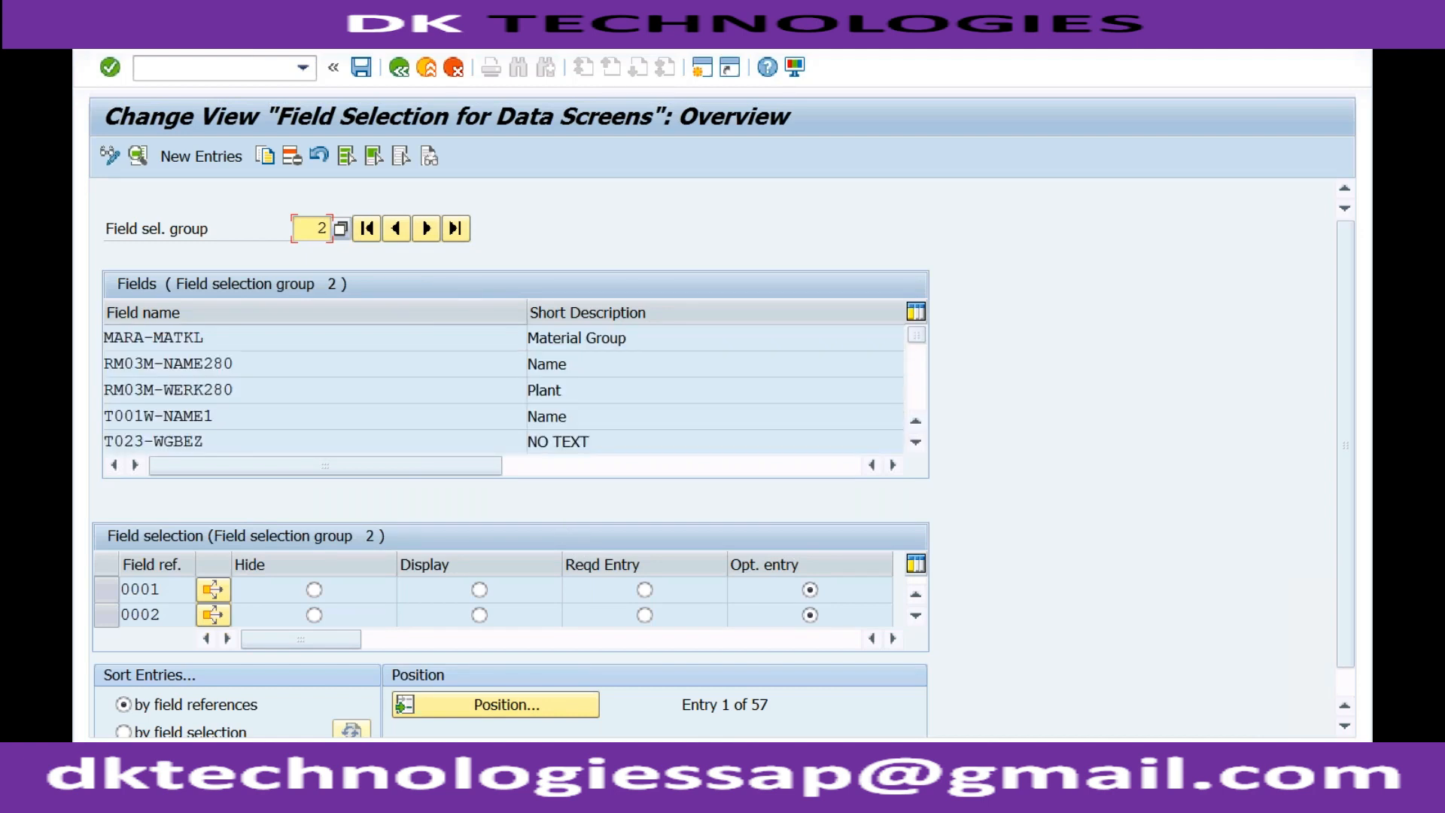
left_click(378, 790)
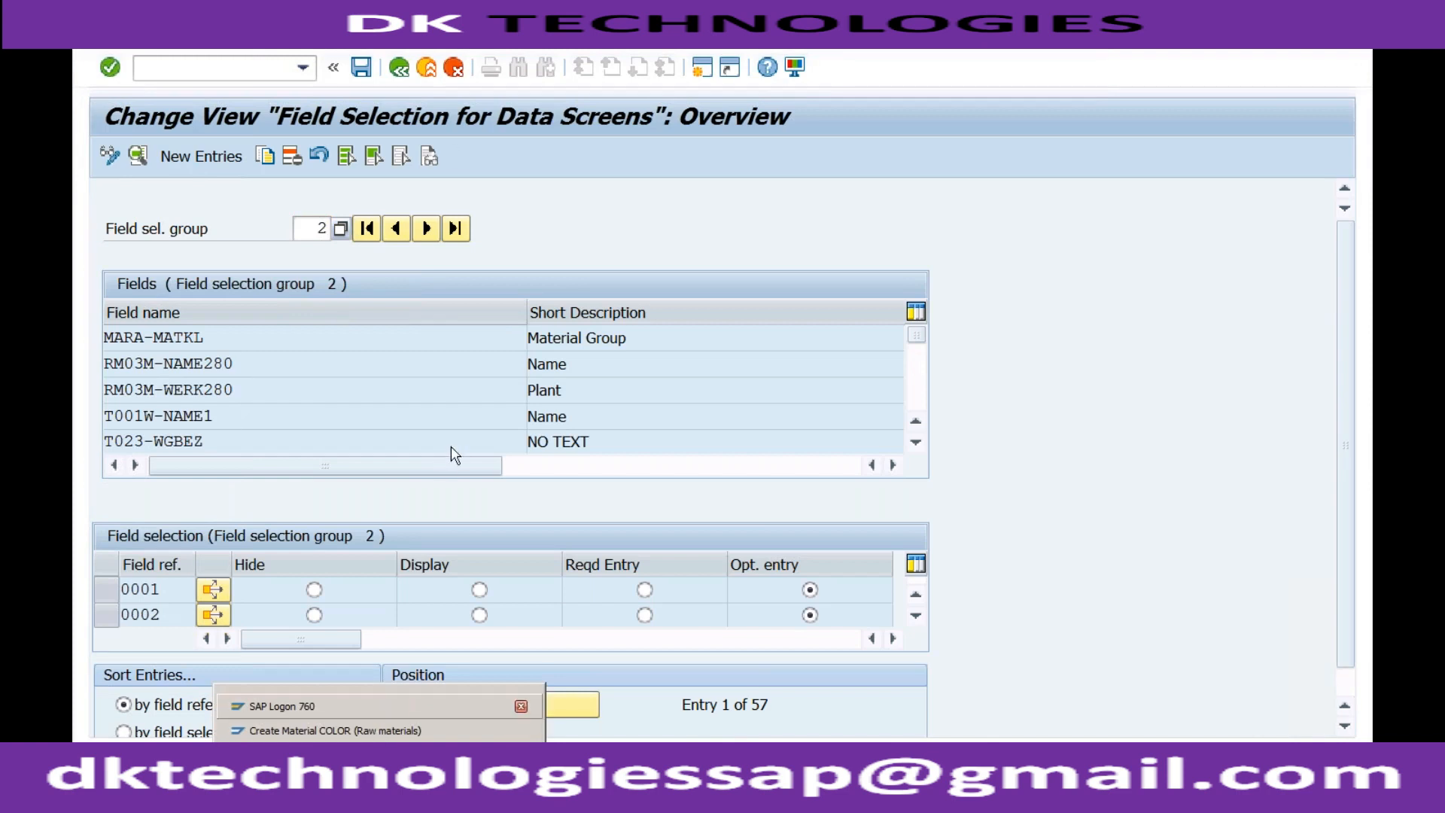
Return to Assign Fields to Field Selection Groups and position the list at MARA-MATKL again.
left_click(397, 67)
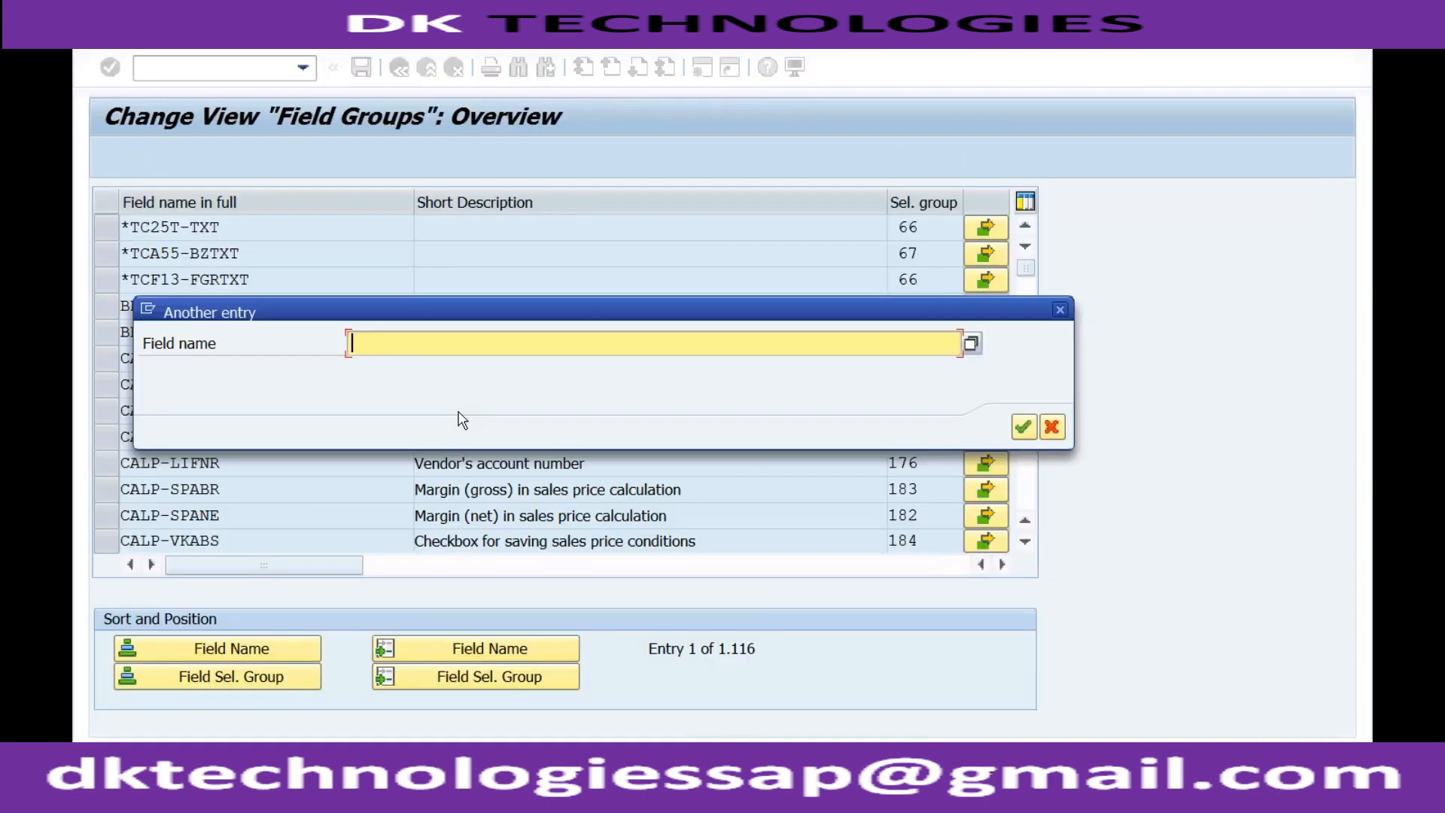
type("matnr-")
key("BackSpace")
key("BackSpace")
key("BackSpace")
key("BackSpace")
type("ra-matkl")
key("Return")
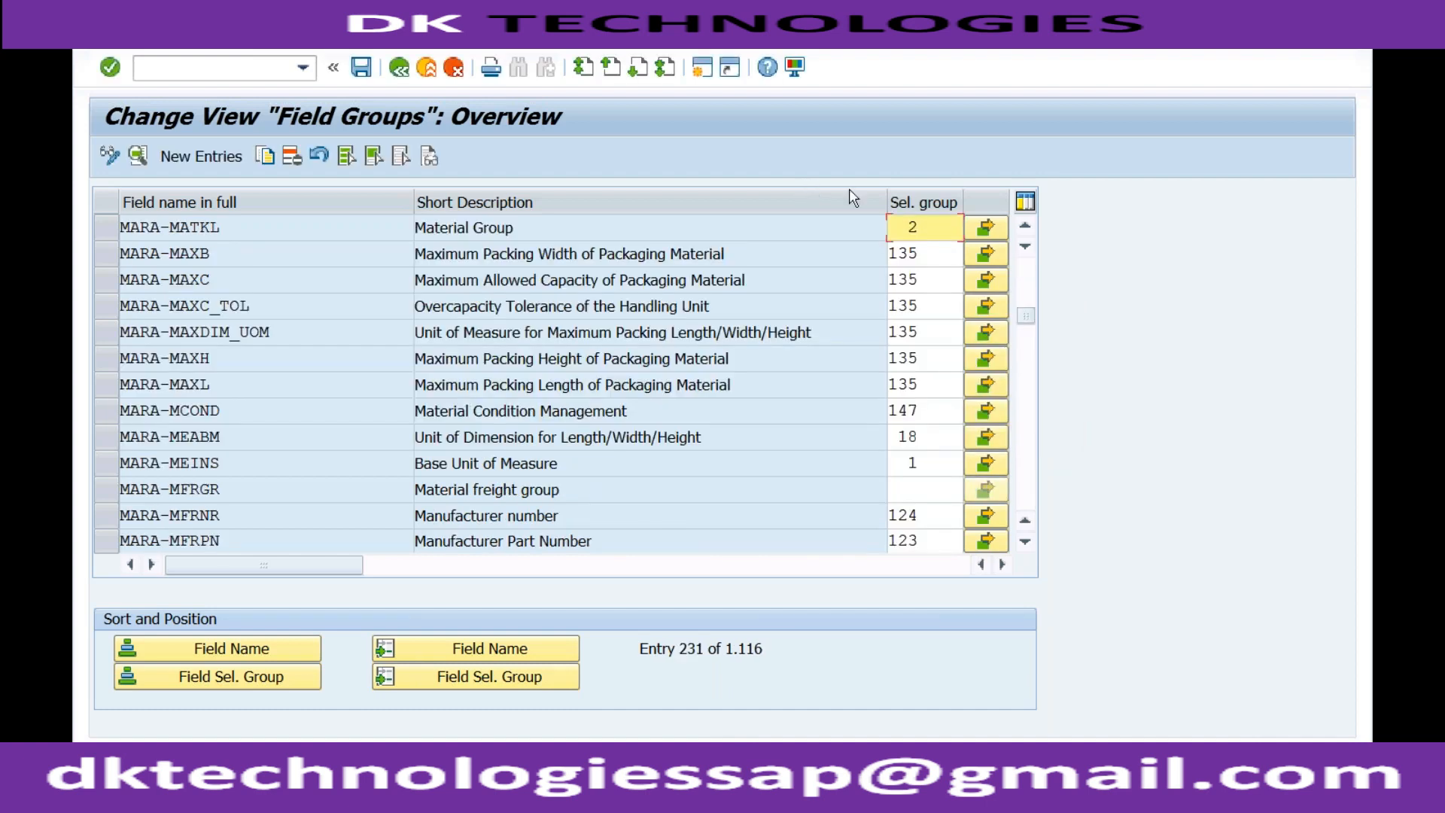
Sort the fields by field selection group and leave the field group assignment.
double_click(908, 227)
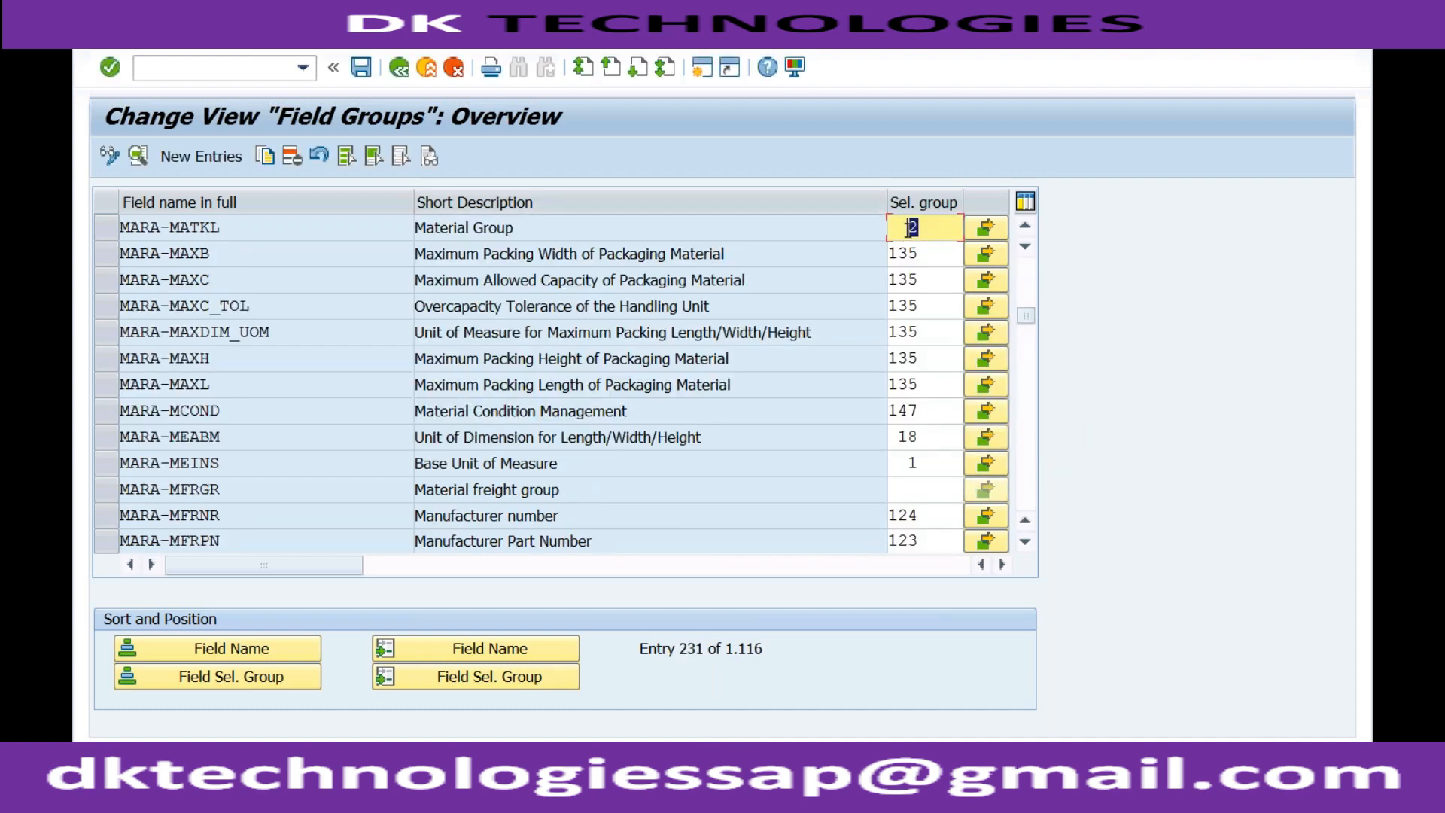
left_click(263, 678)
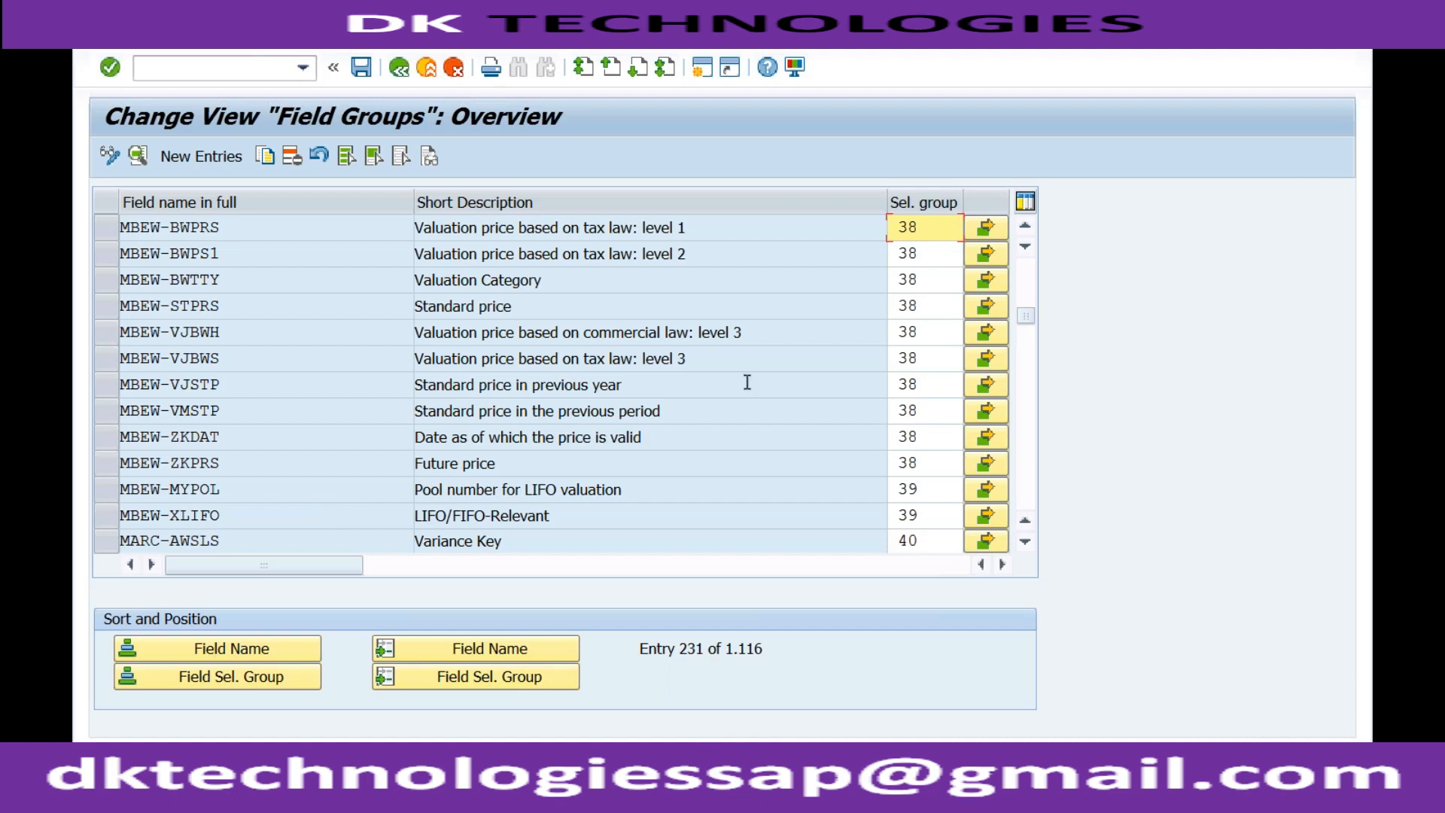
left_click(402, 72)
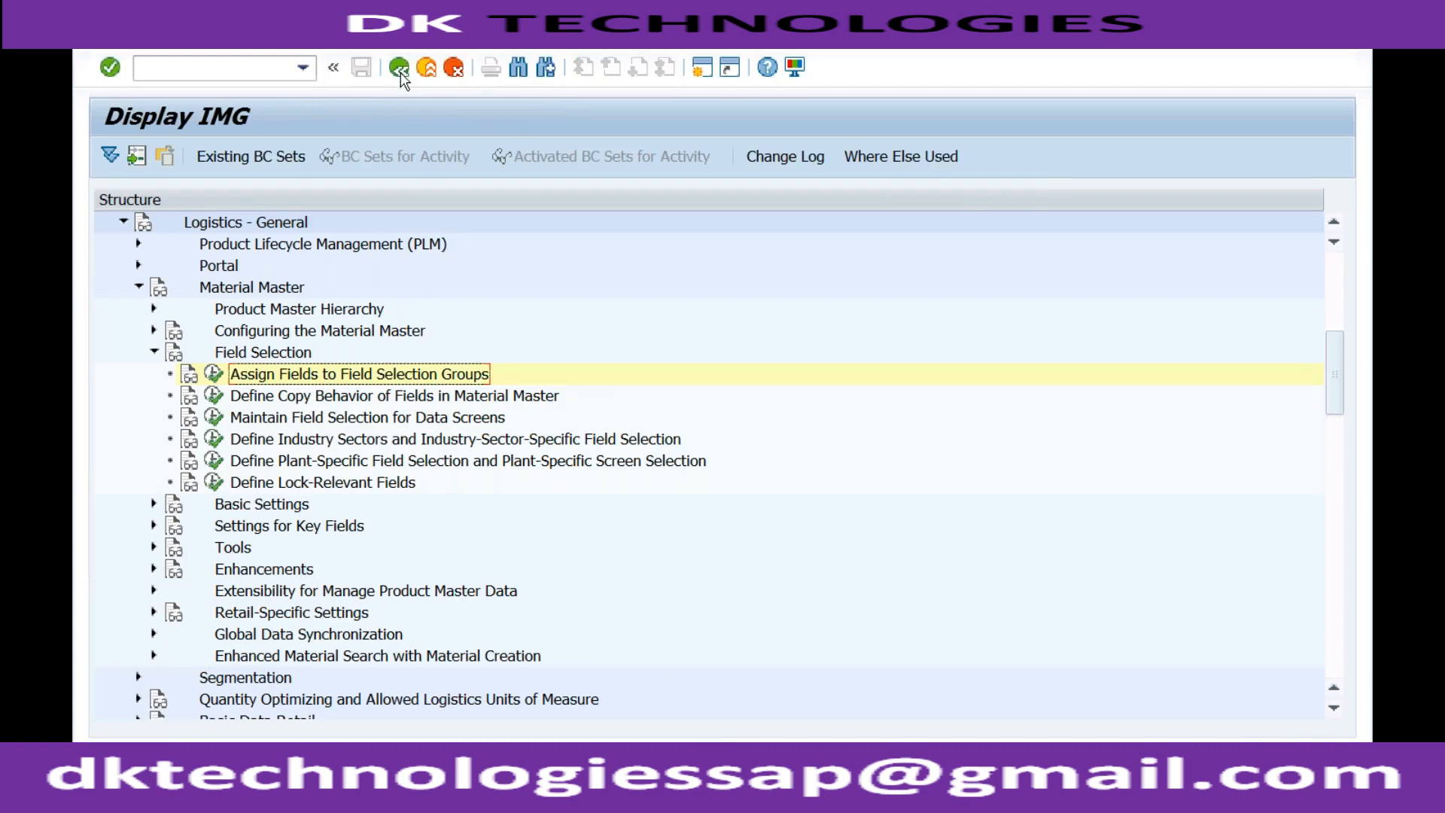
Open Maintain Field Selection for Data Screens and choose field selection group 2 through the MARA-MATKL entry in its value list.
left_click(216, 418)
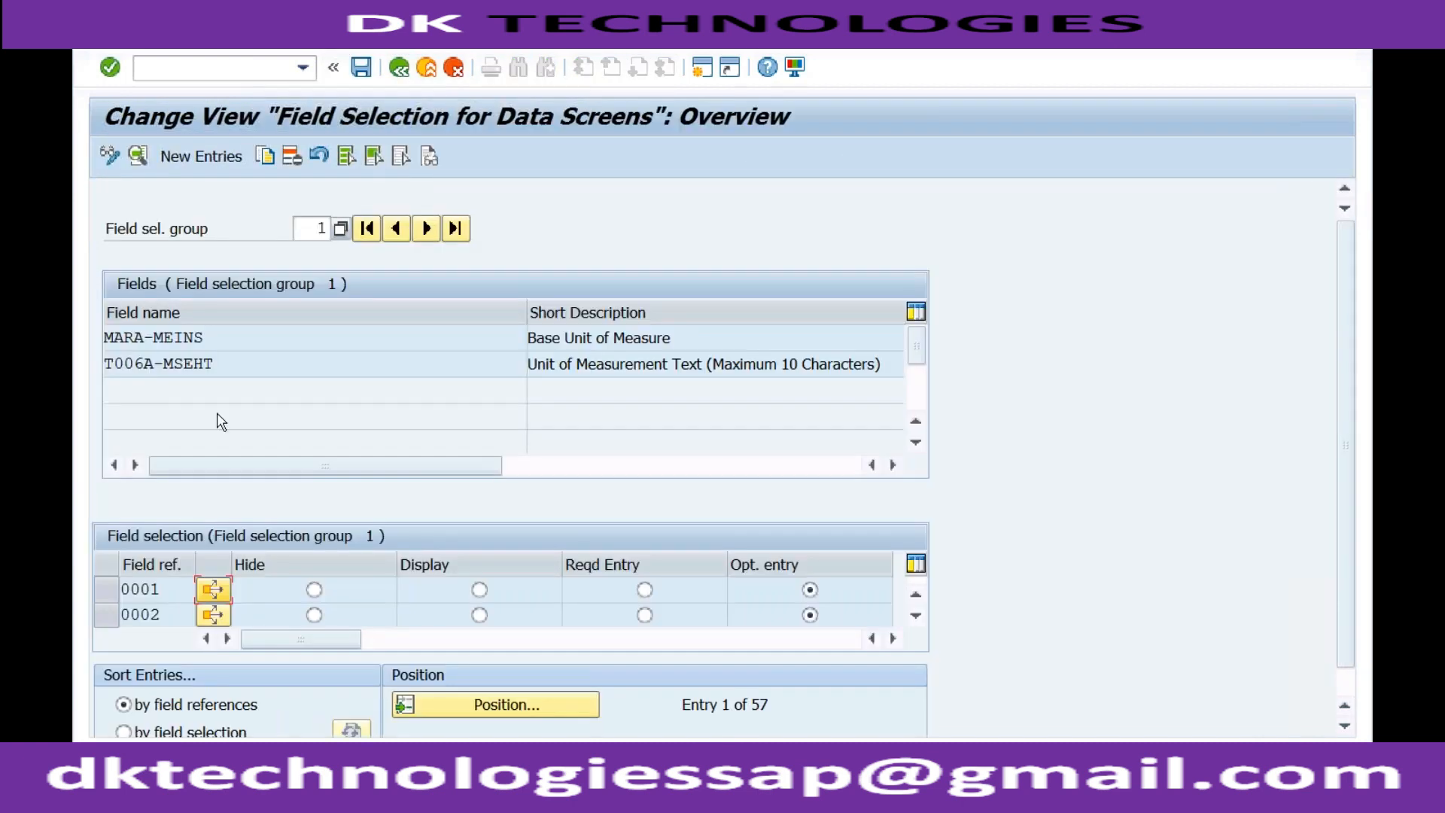
left_click(340, 228)
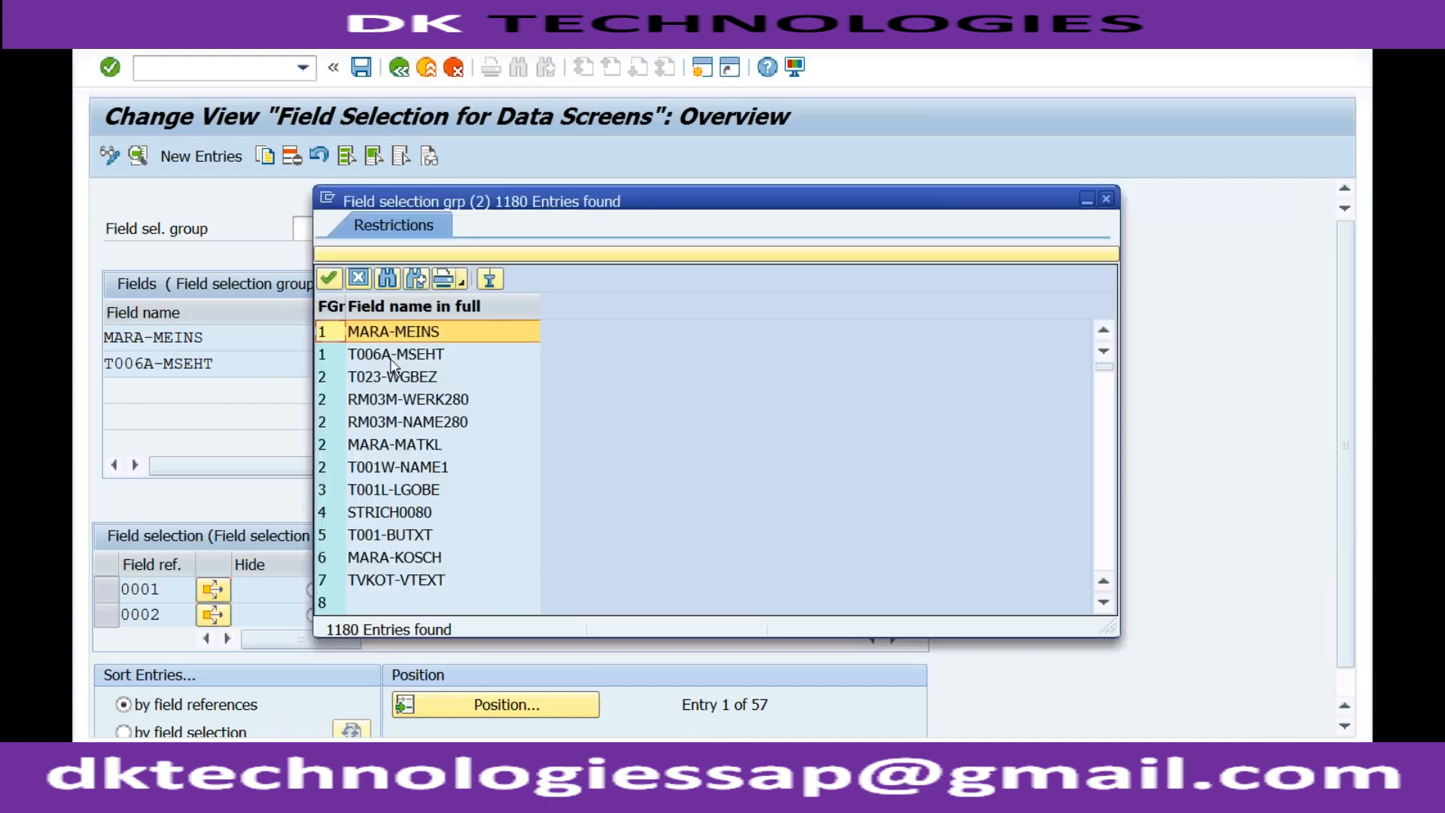
left_click(391, 379)
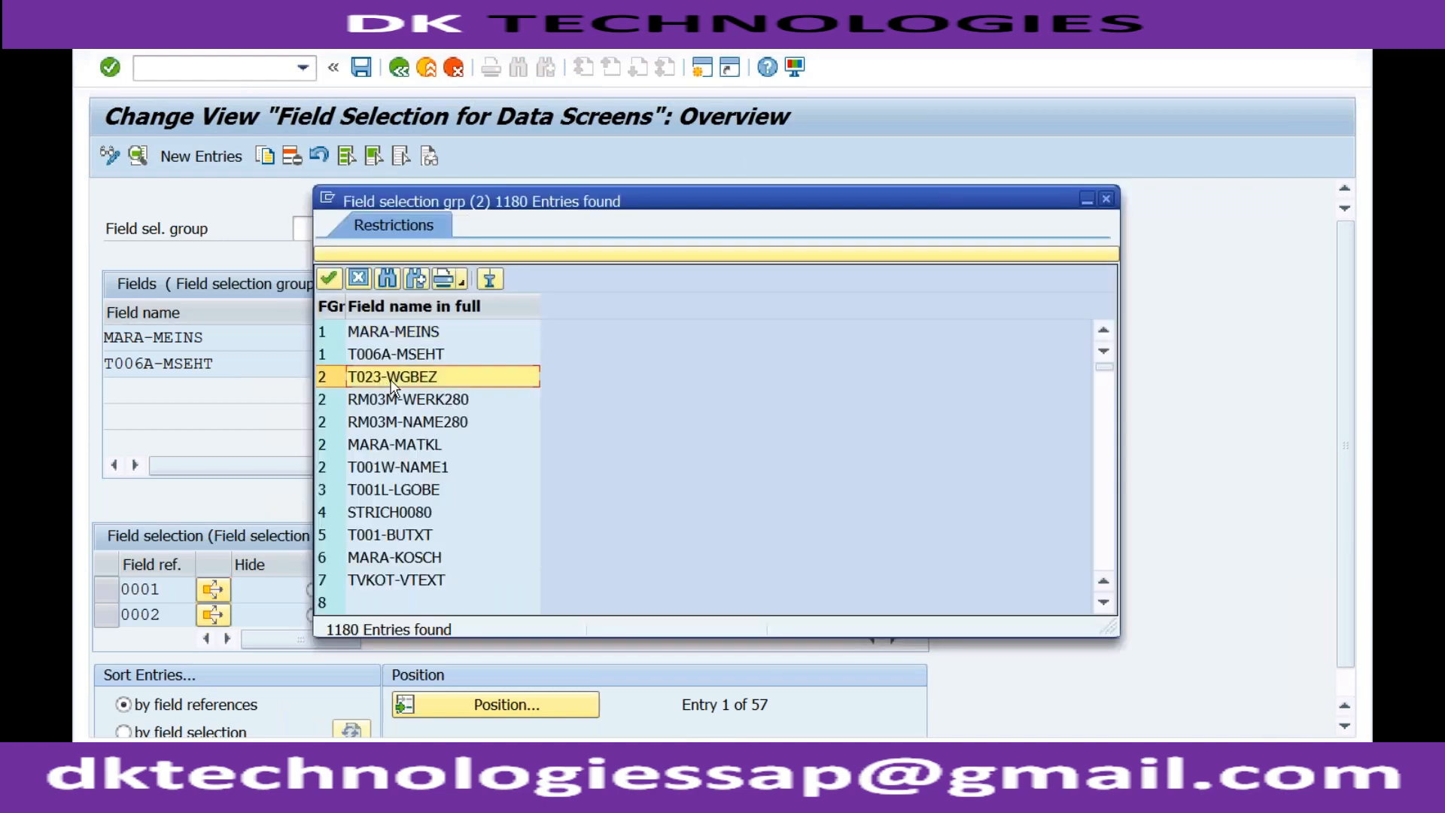
double_click(378, 446)
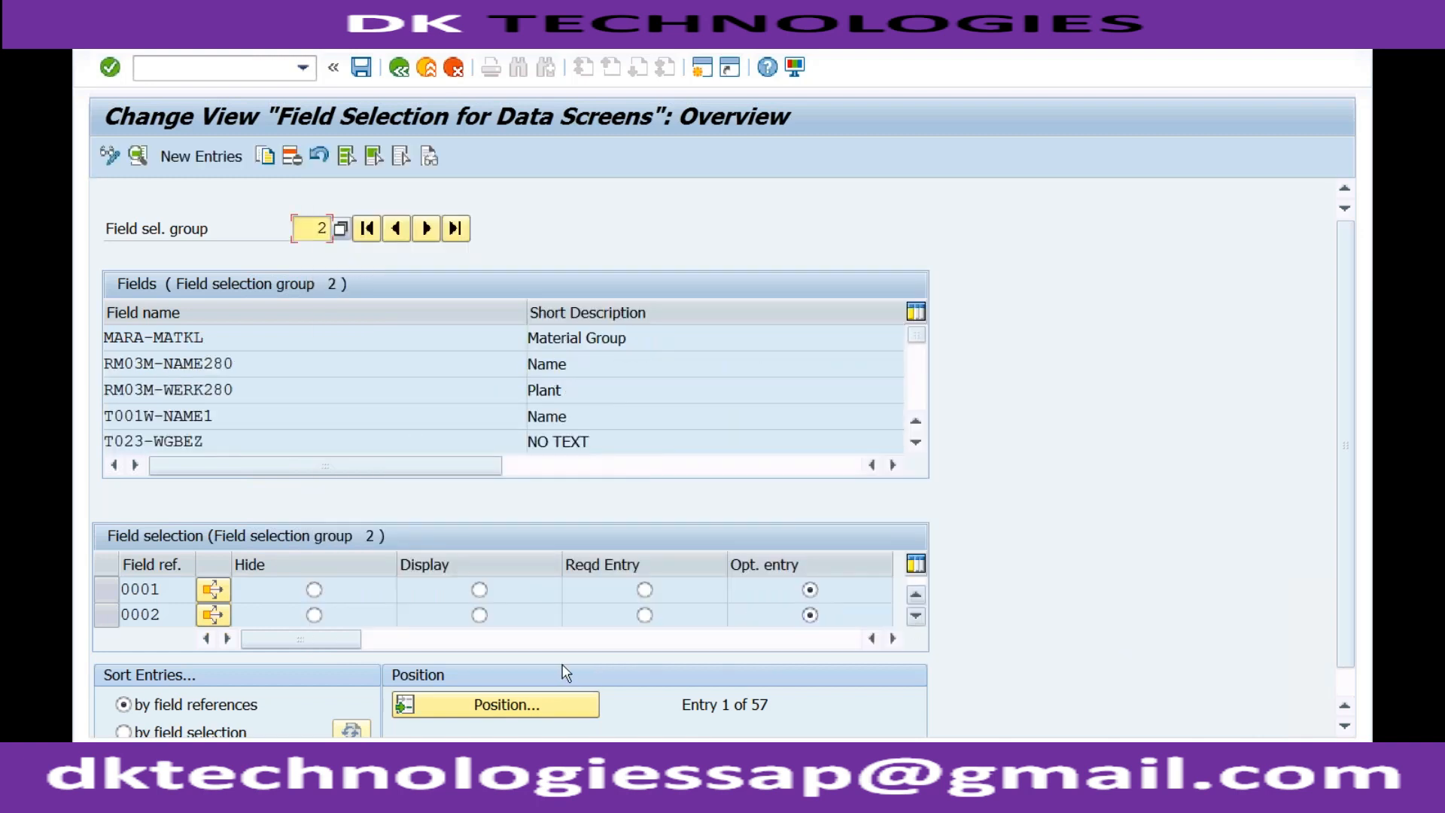
Position the field selection of group 2 at field reference ROH and open its details to check the Material Group setting.
left_click(489, 707)
type("ROH")
key("Return")
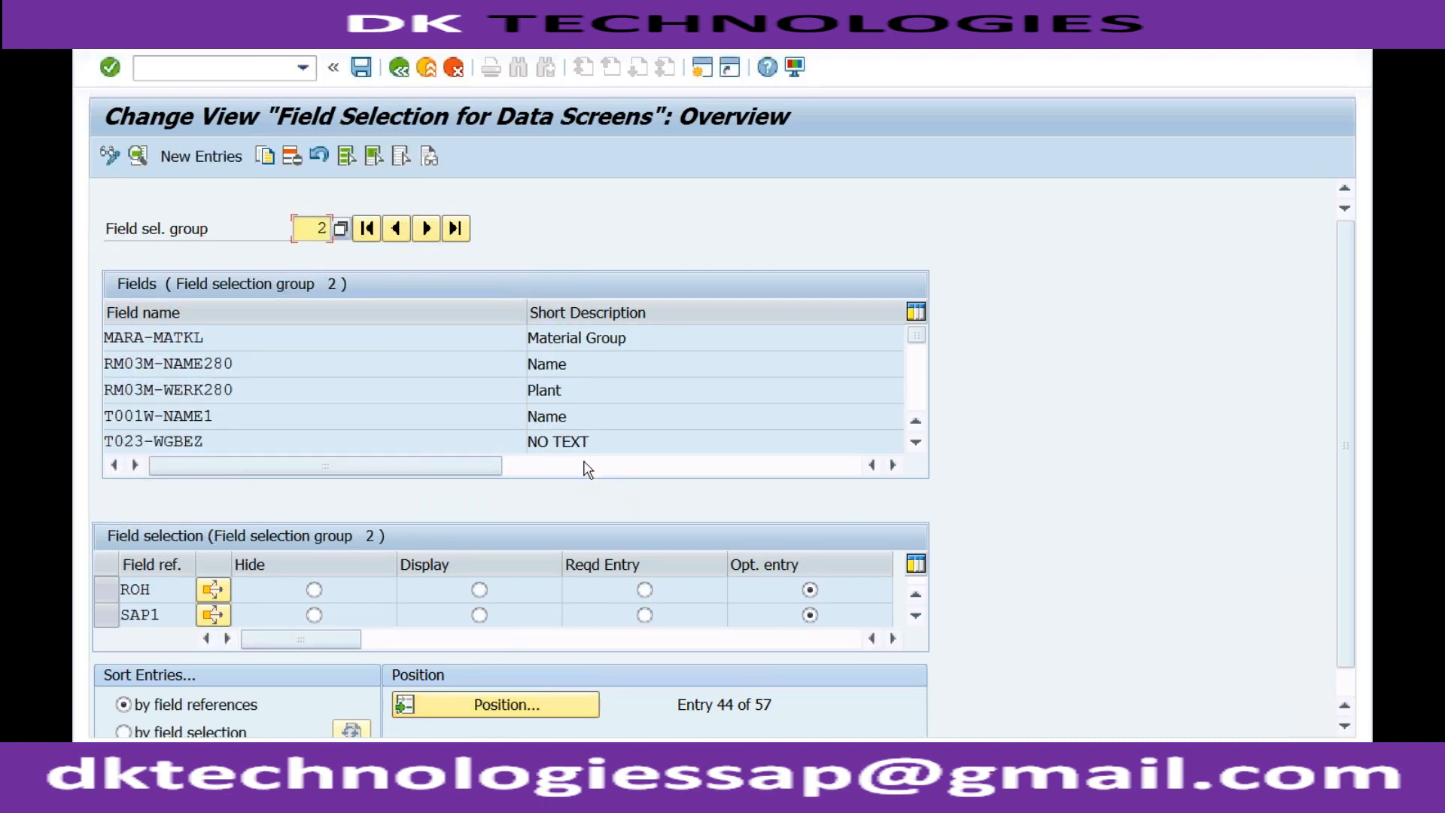
left_click(809, 614)
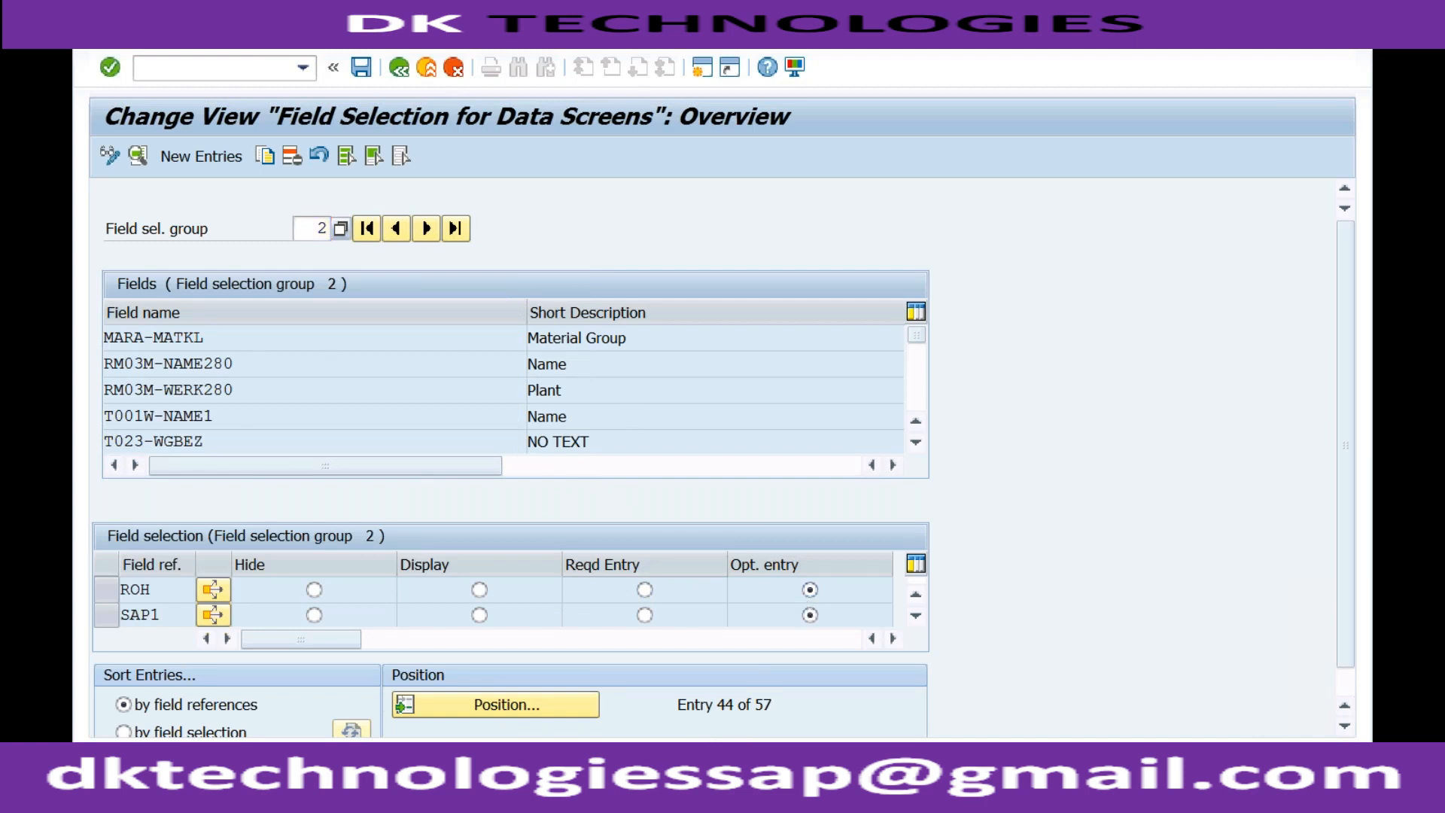
double_click(590, 337)
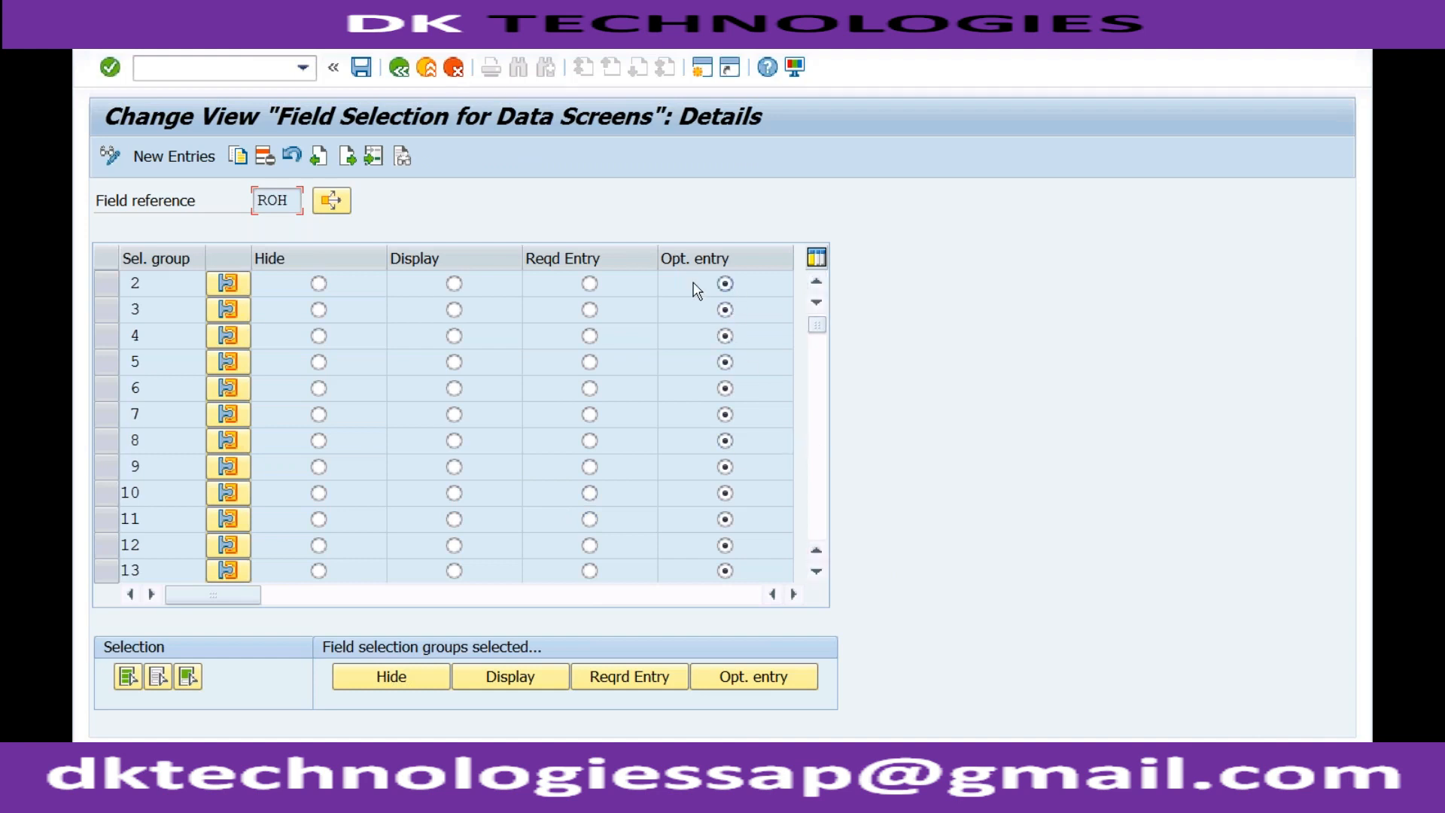
Leave the data screen field selection, check the field references in Define Industry Sectors and Industry-Sector-Specific Field Selection, and return to the IMG.
left_click(401, 69)
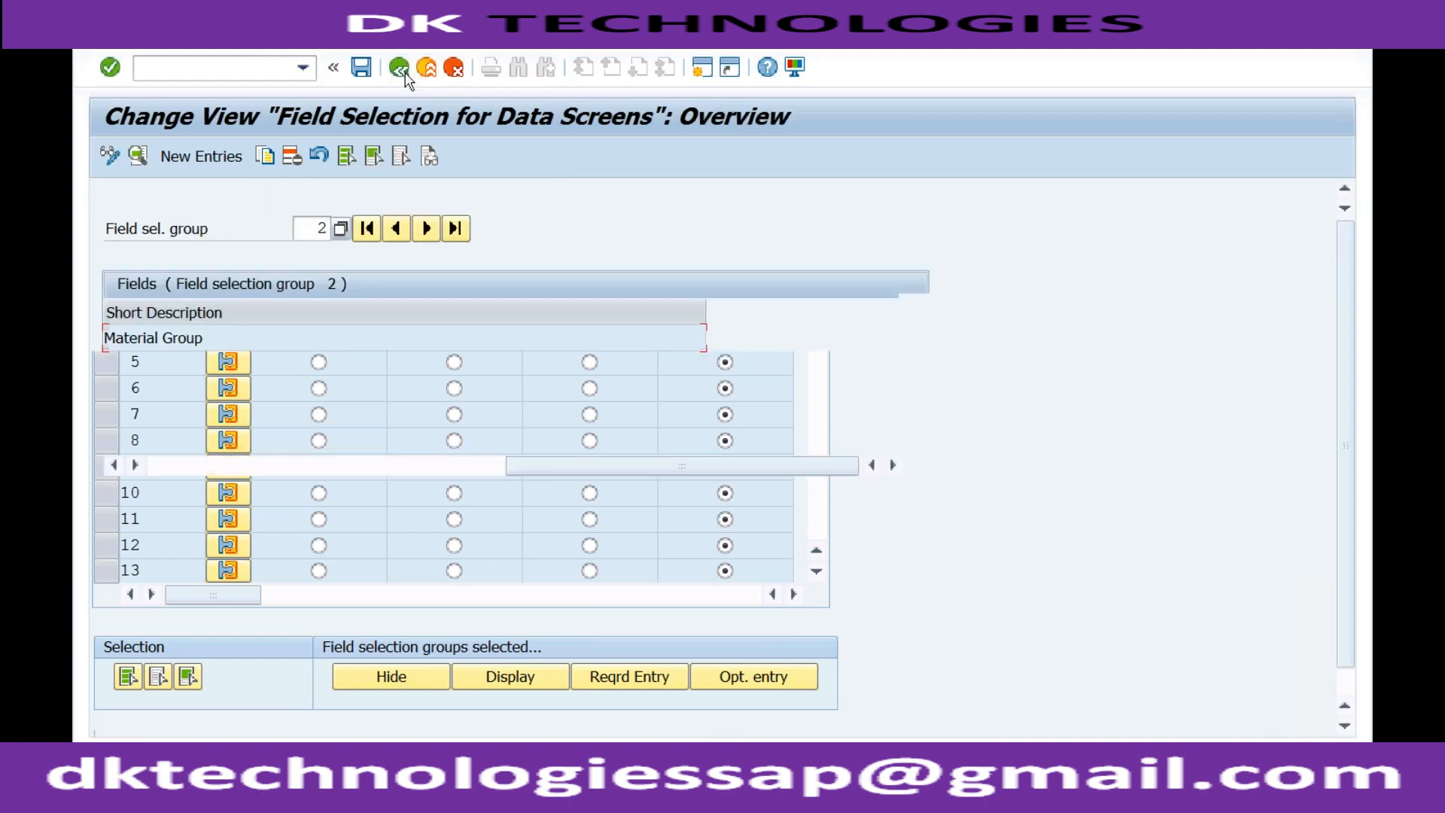
left_click(401, 69)
left_click(342, 442)
left_click(213, 439)
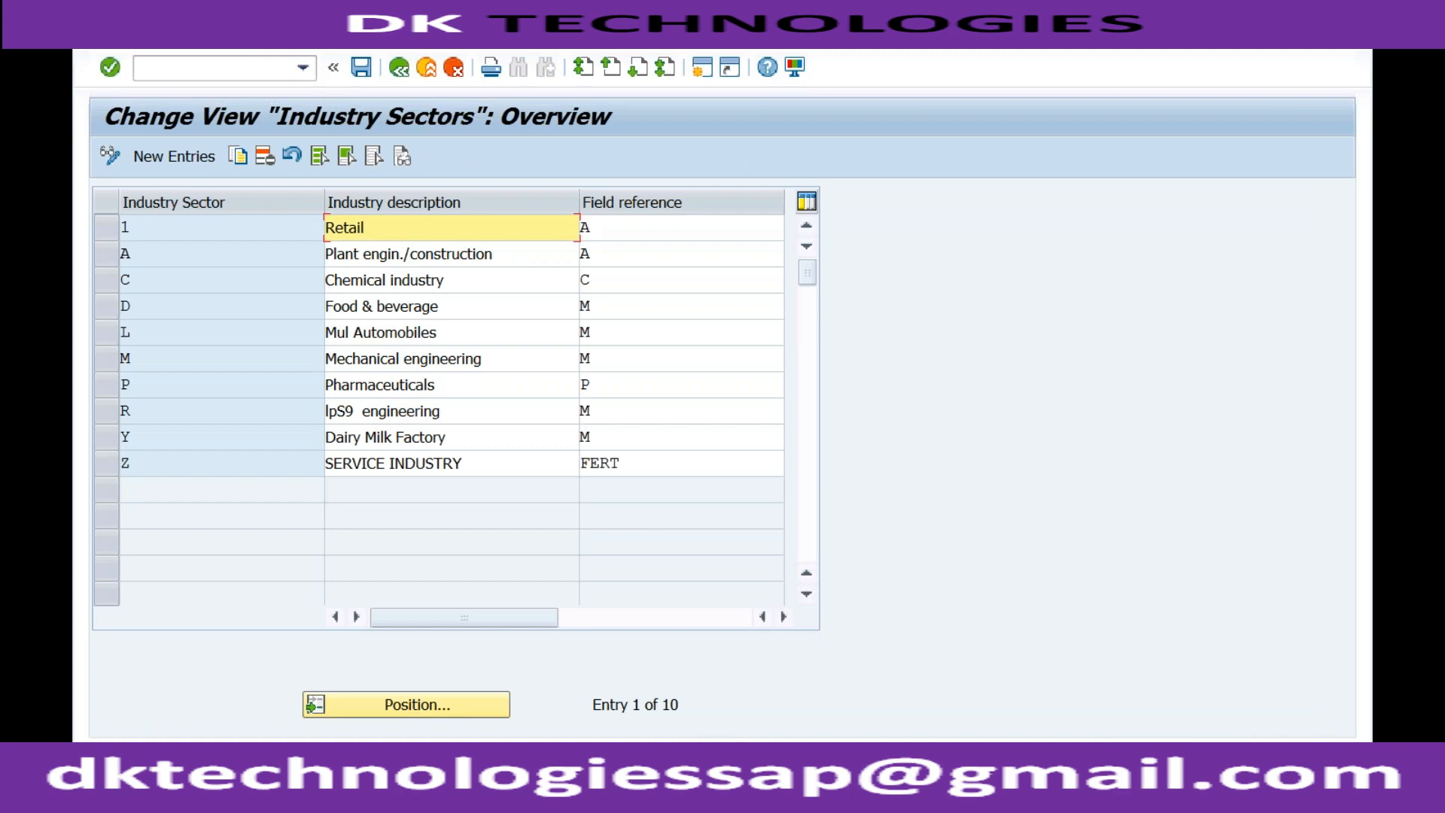
left_click(400, 68)
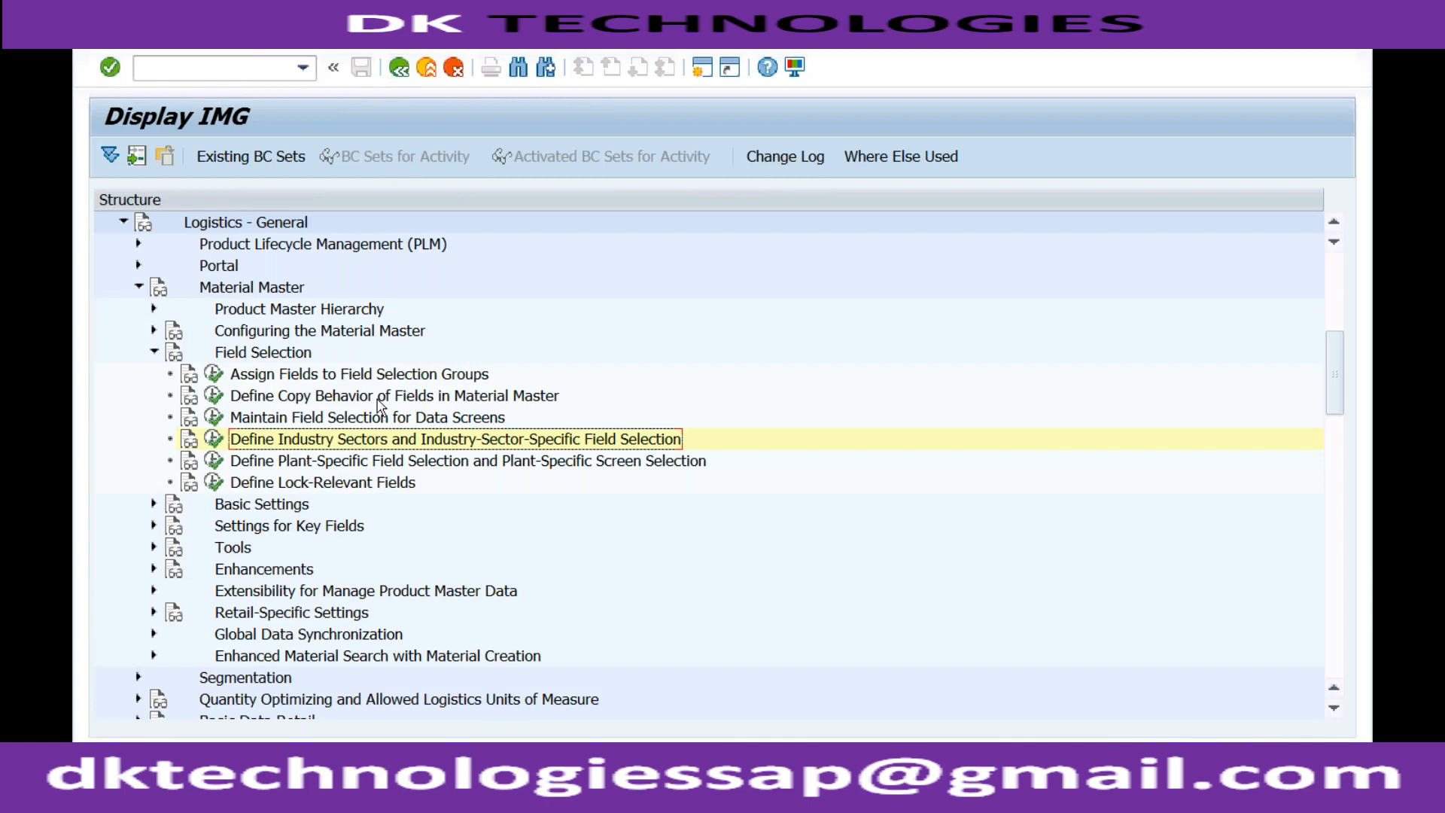
left_click(214, 417)
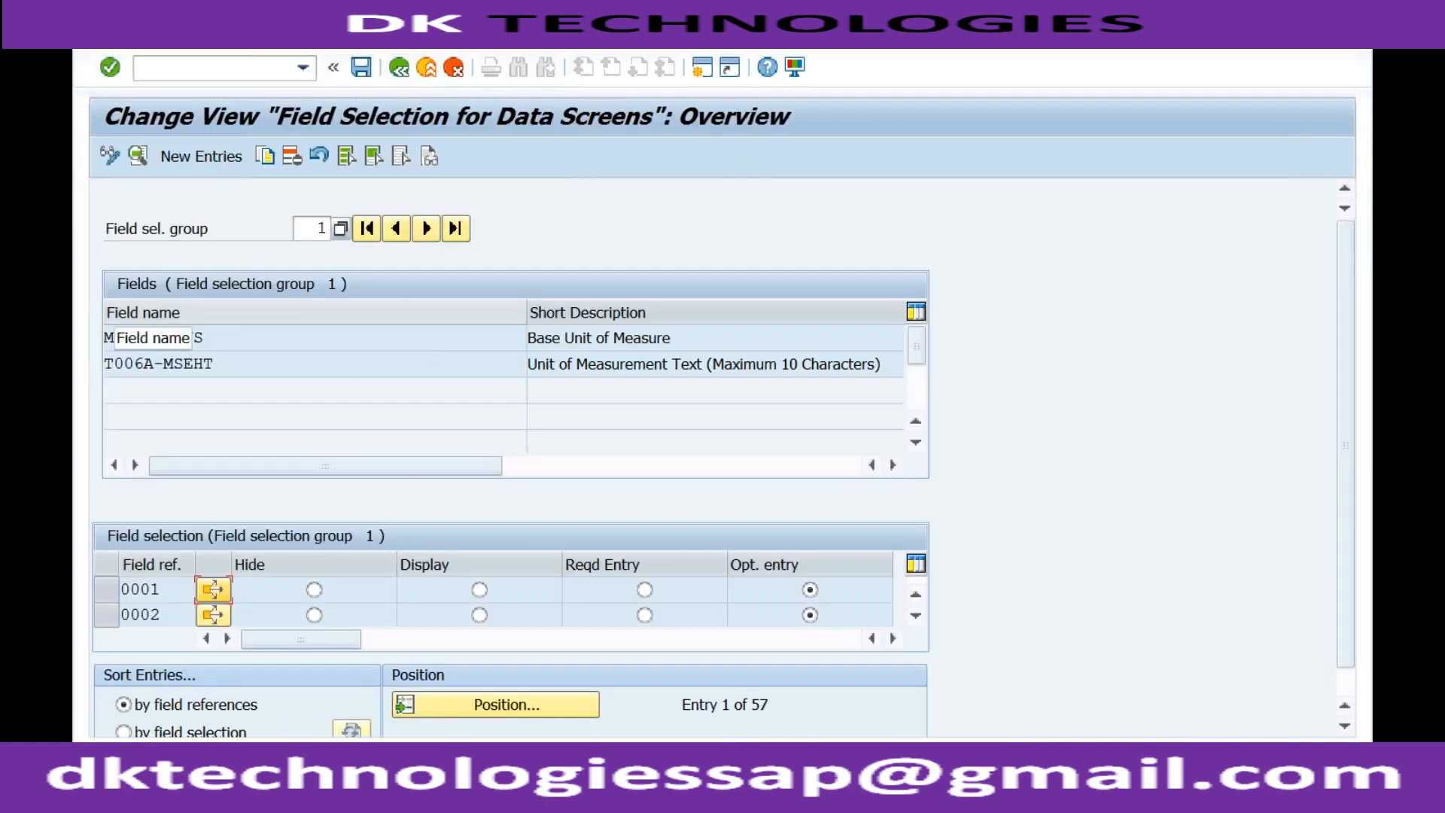
left_click(341, 232)
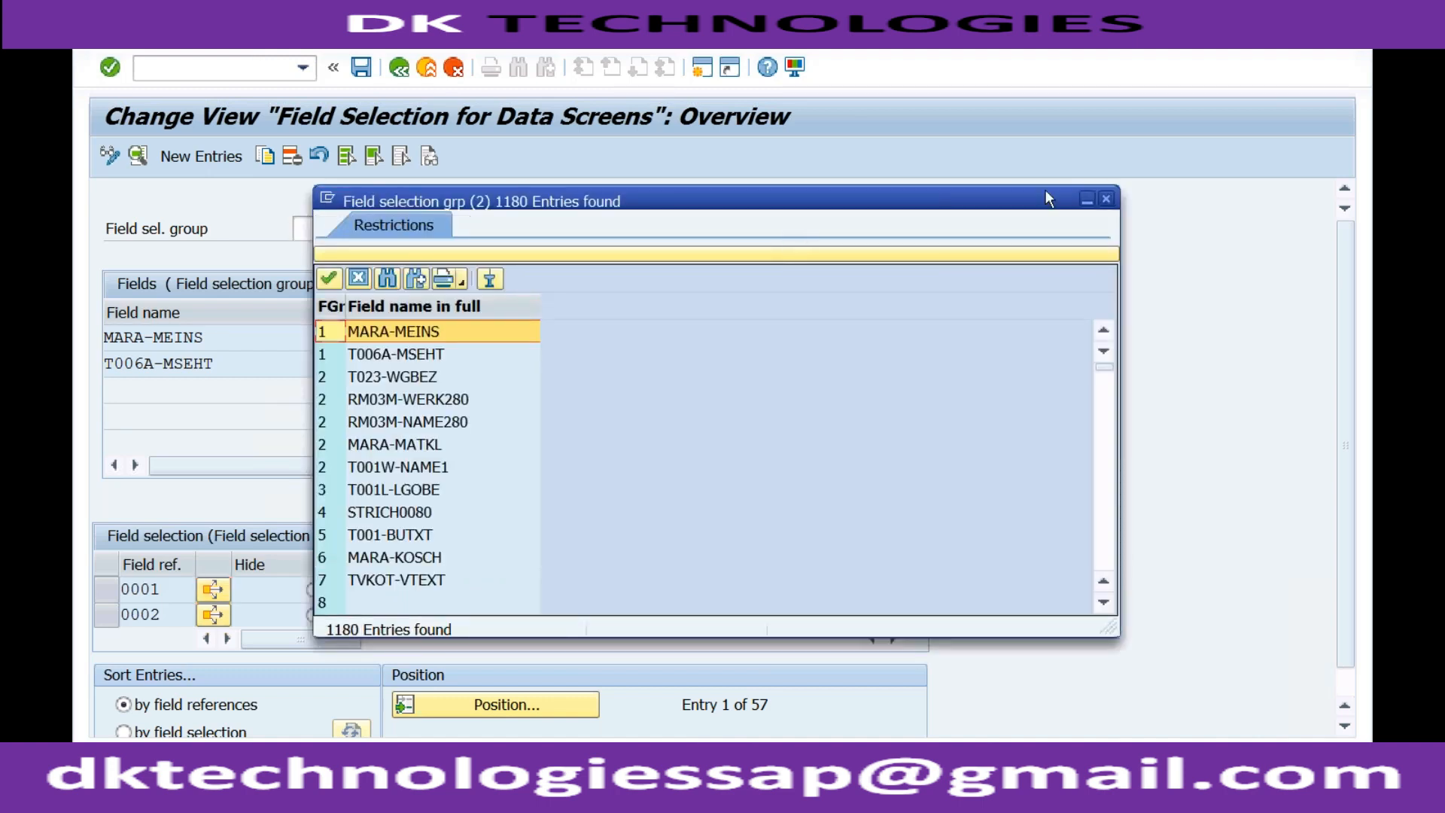
left_click(1106, 200)
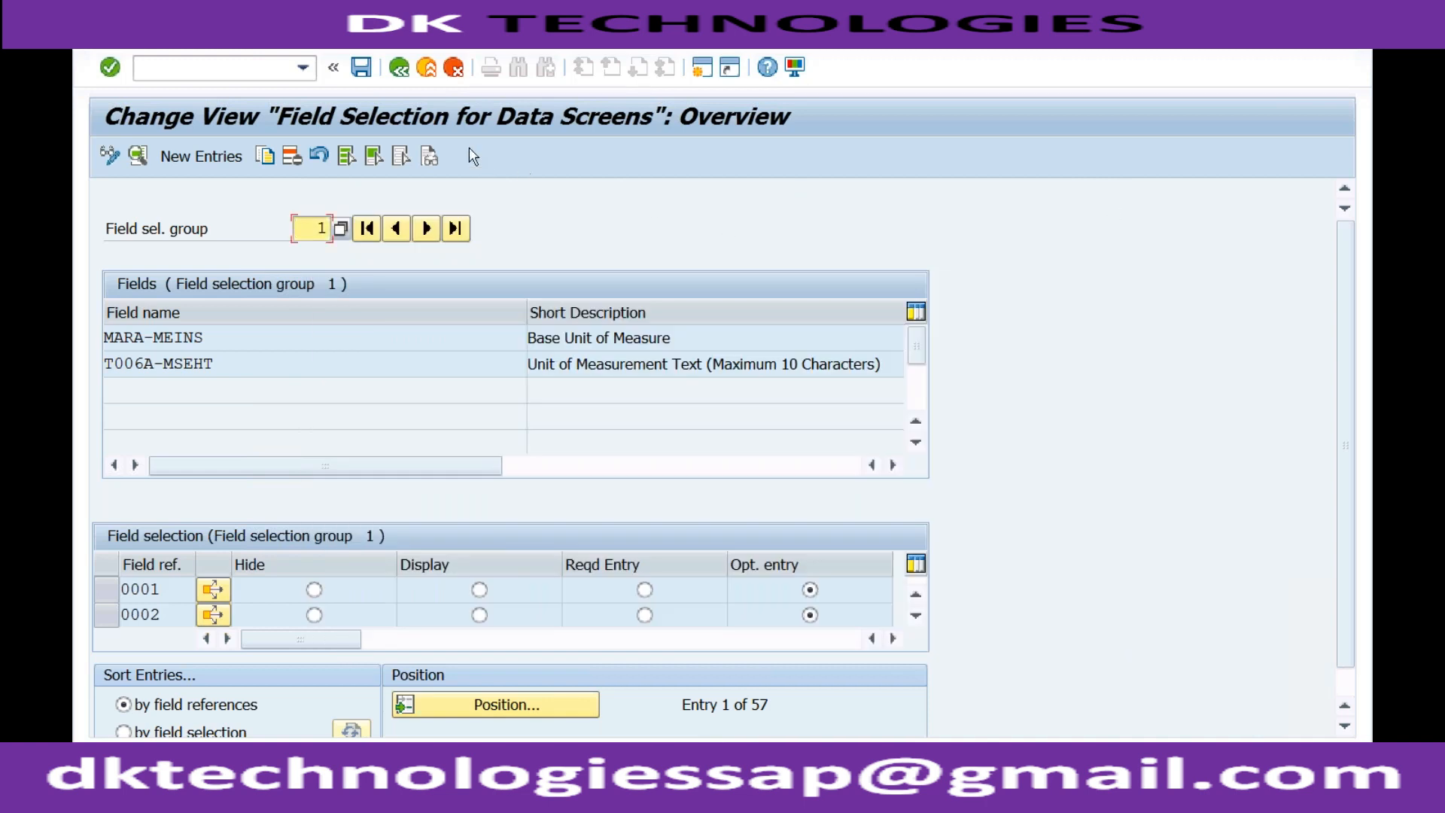
left_click(426, 68)
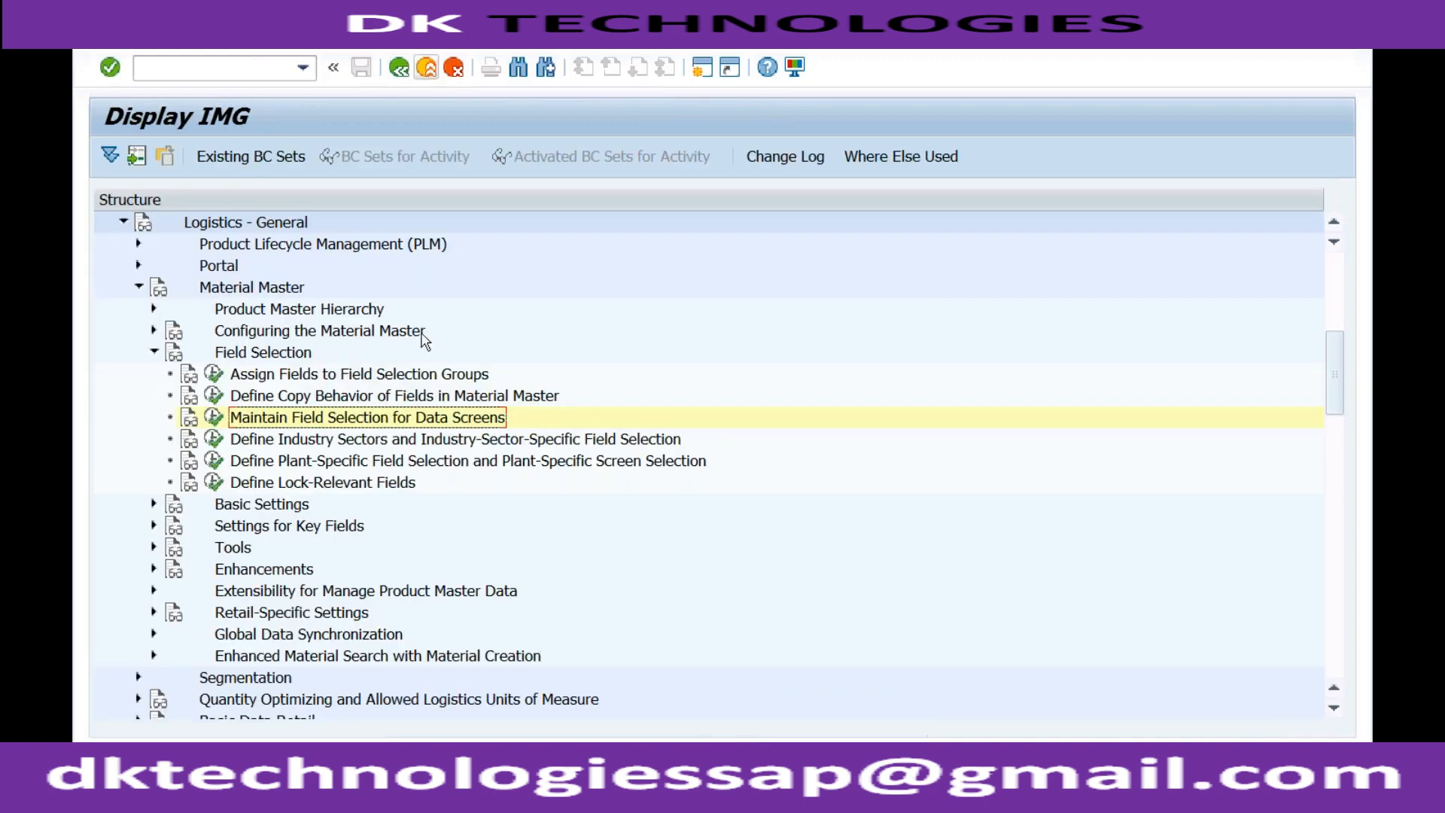
left_click(395, 440)
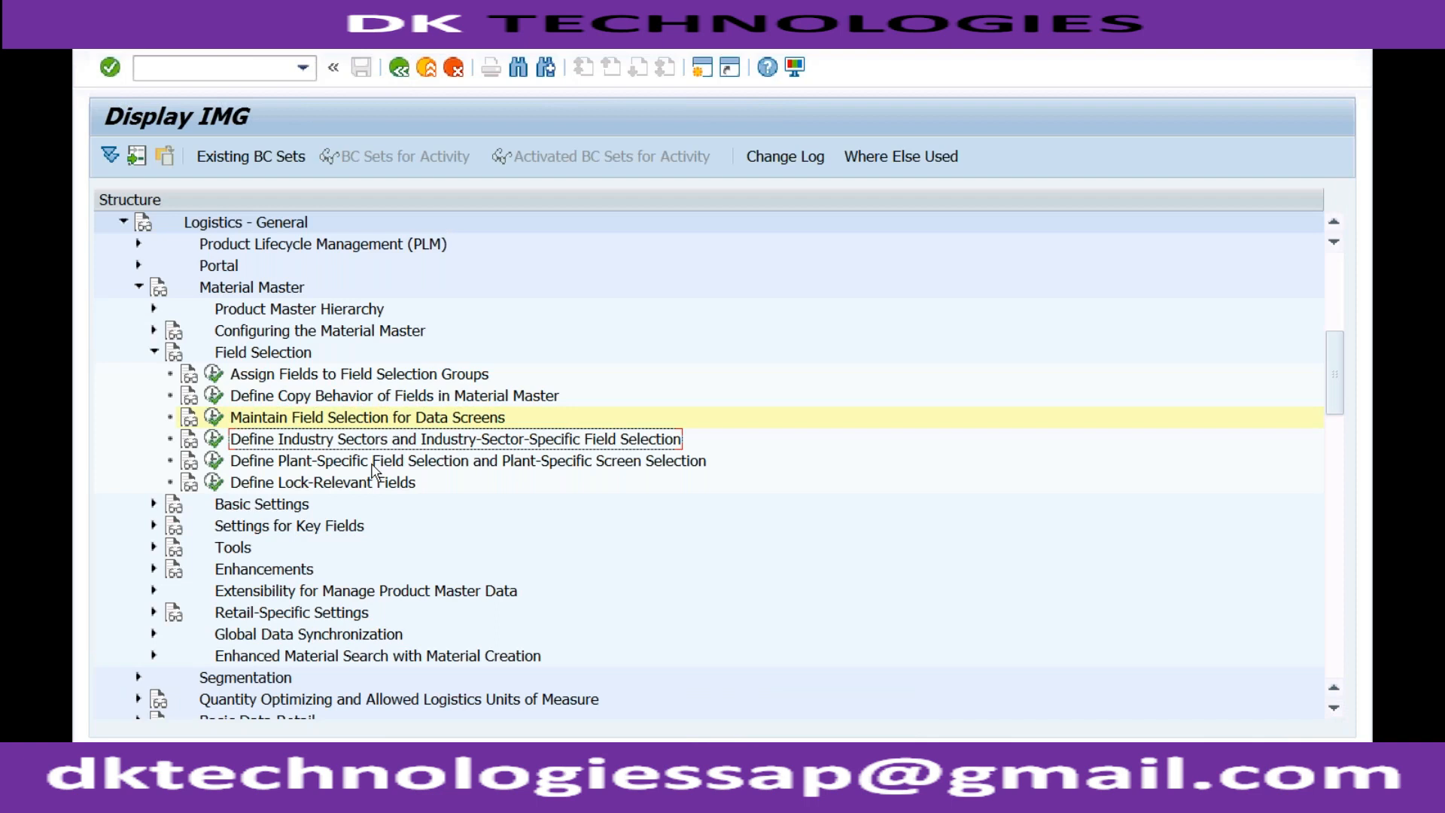
left_click(371, 461)
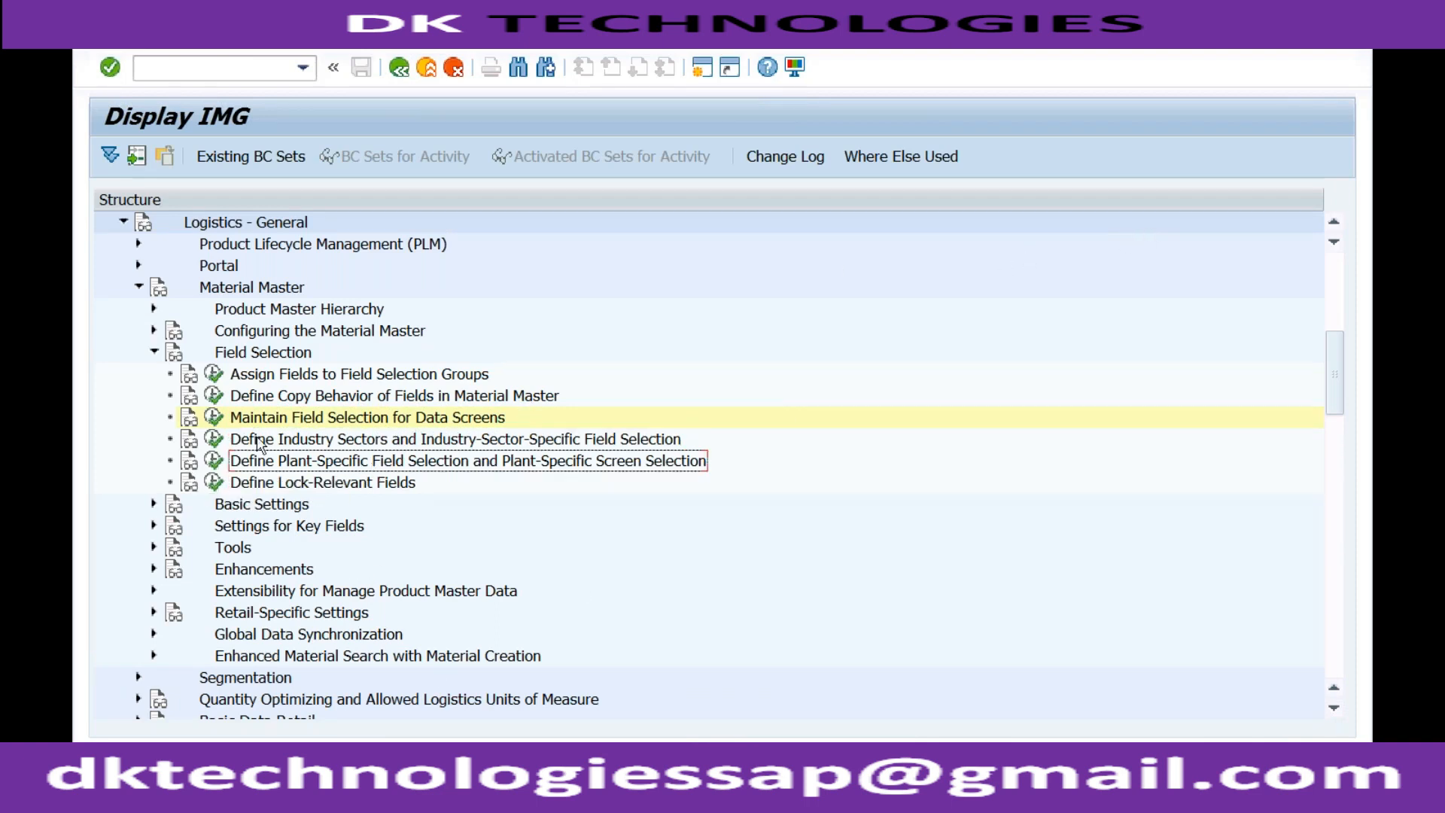
Switch to the Create Material COLOR window and check whether Material Group is marked as a required entry.
left_click(379, 790)
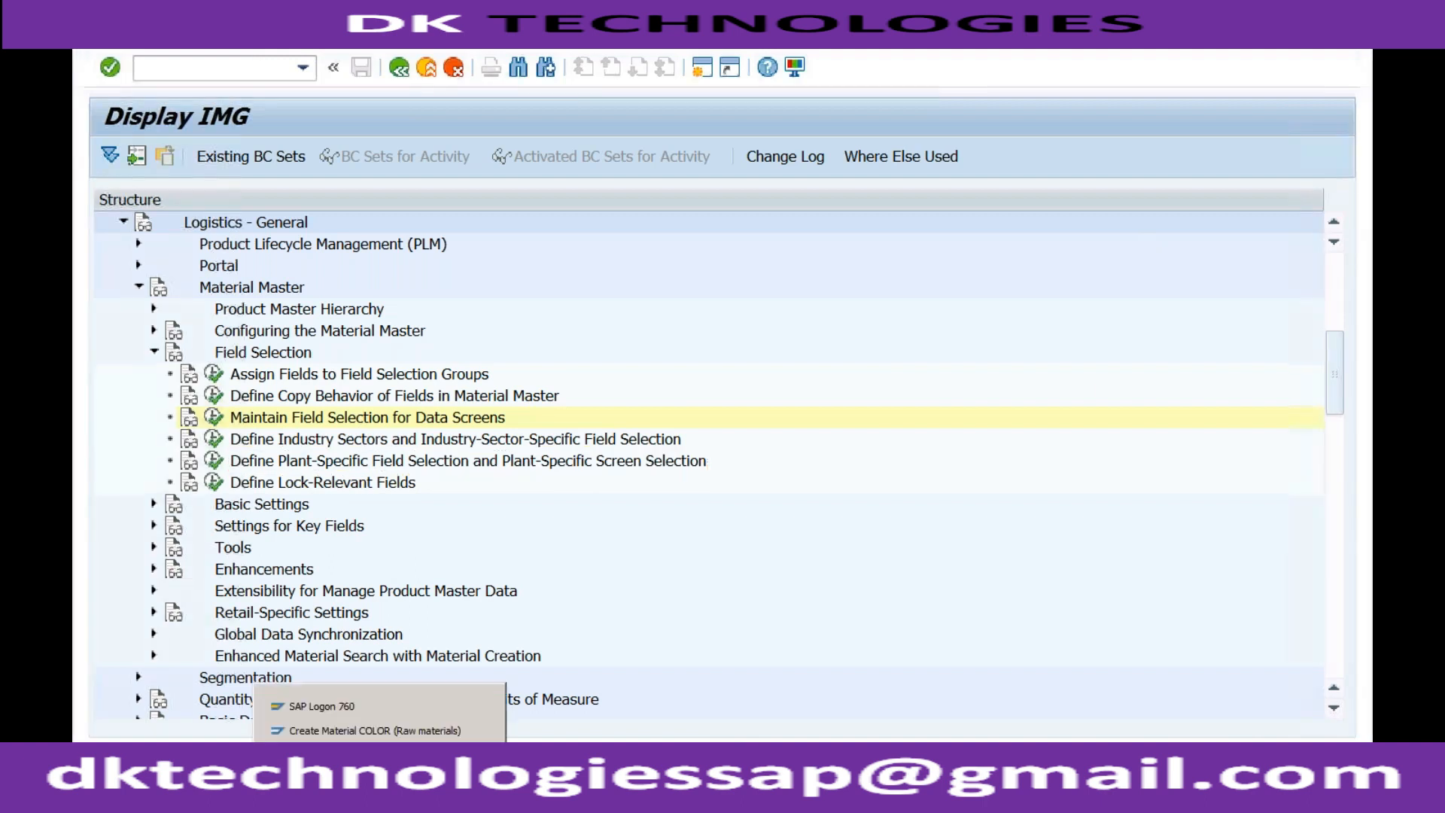
left_click(378, 730)
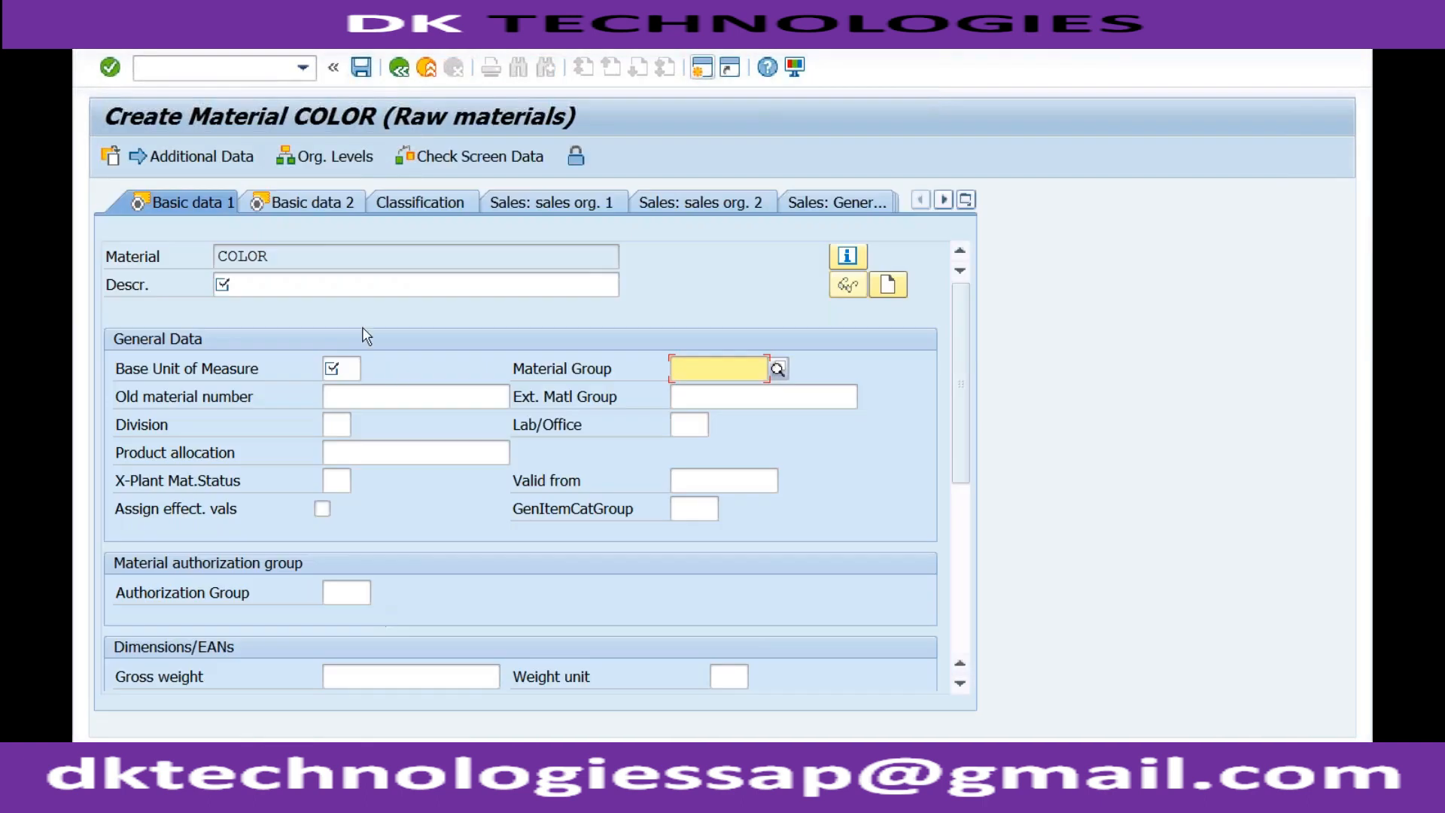
left_click(685, 392)
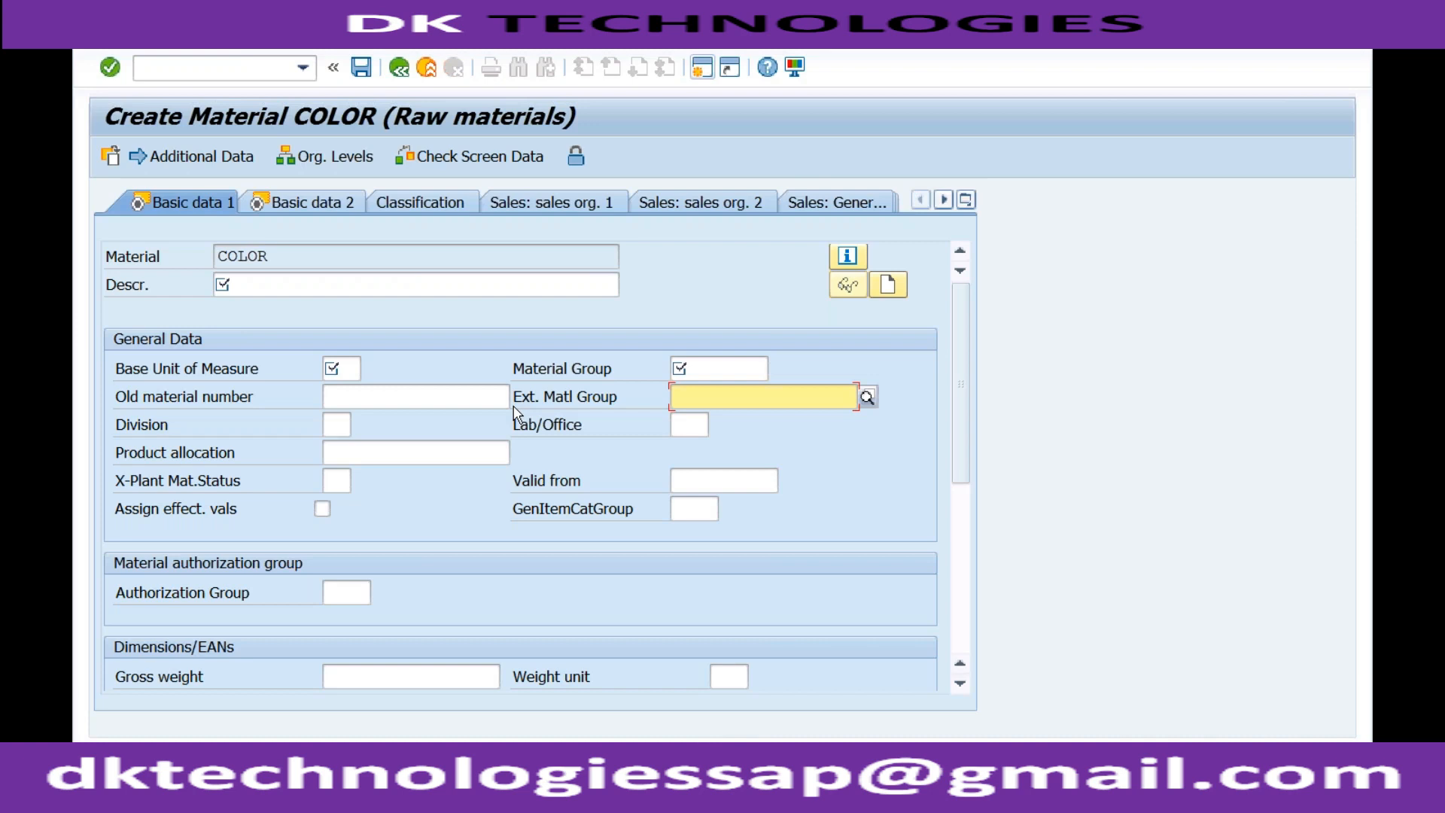
Start entering a transaction code in the Create Material COLOR window.
left_click(259, 69)
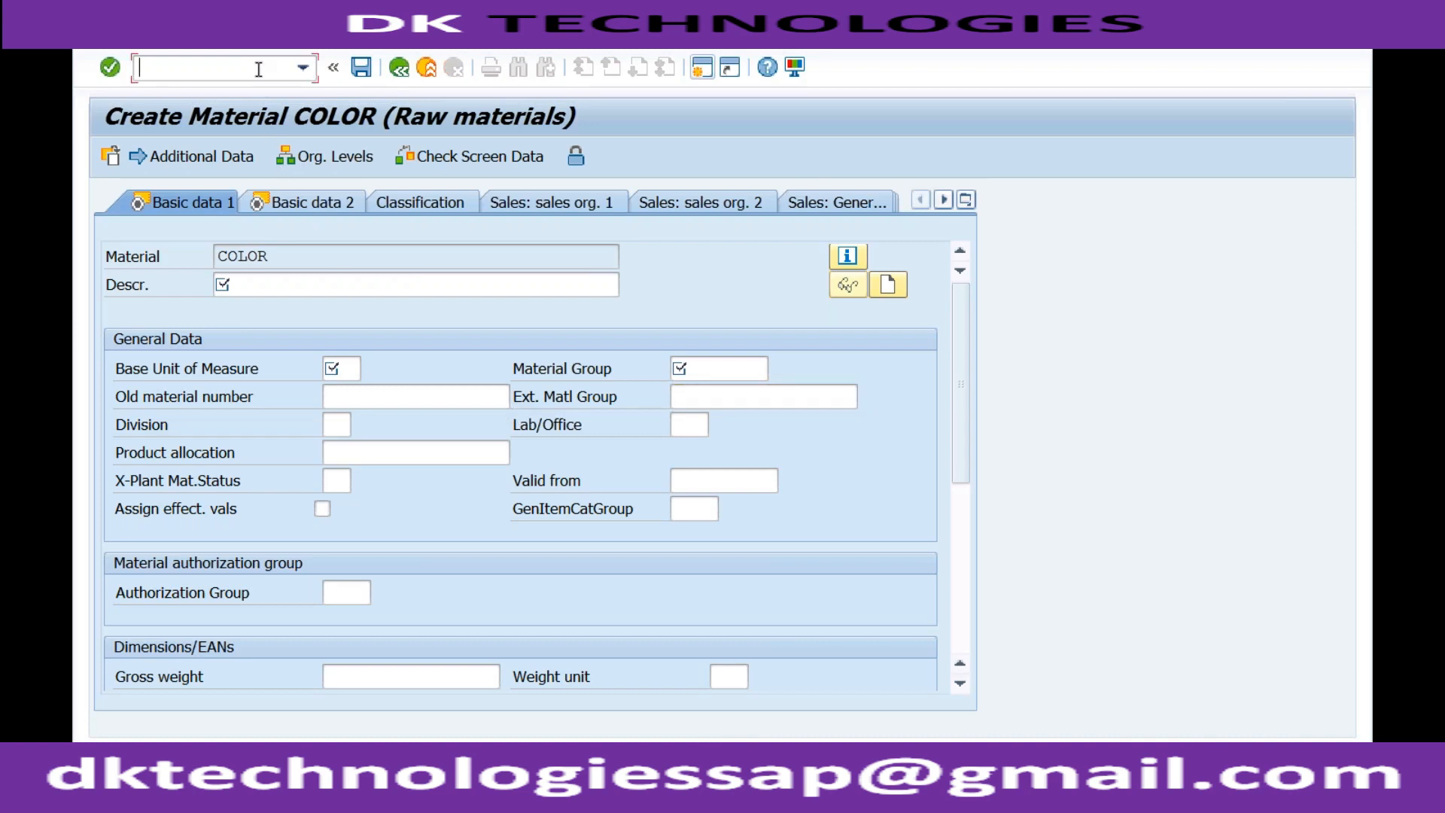